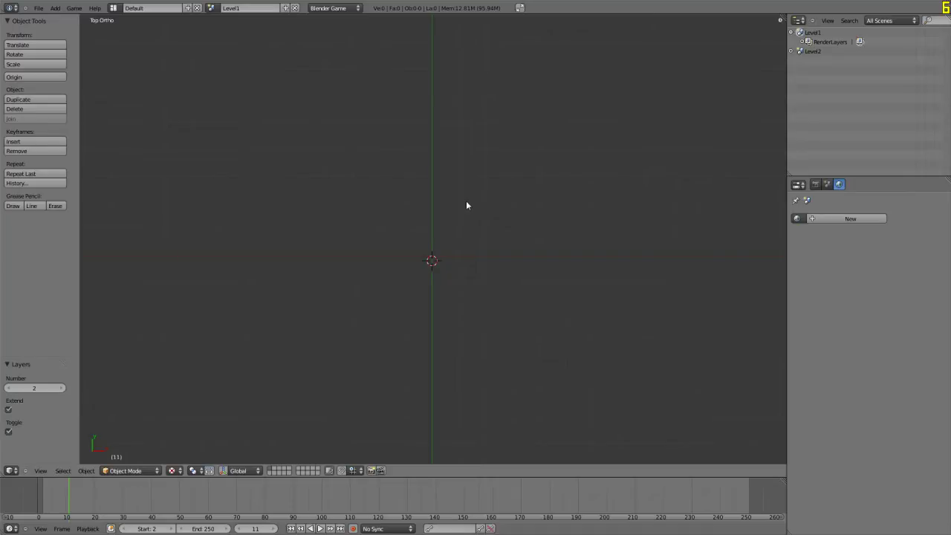
Show Level1's Blender Game render settings: GLSL shading and an 800×600 standalone player
click(338, 9)
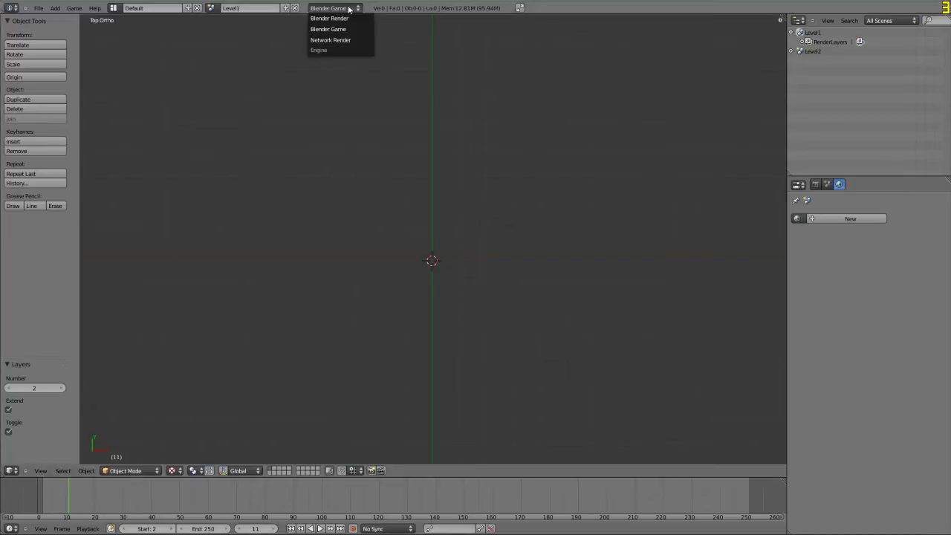
click(815, 184)
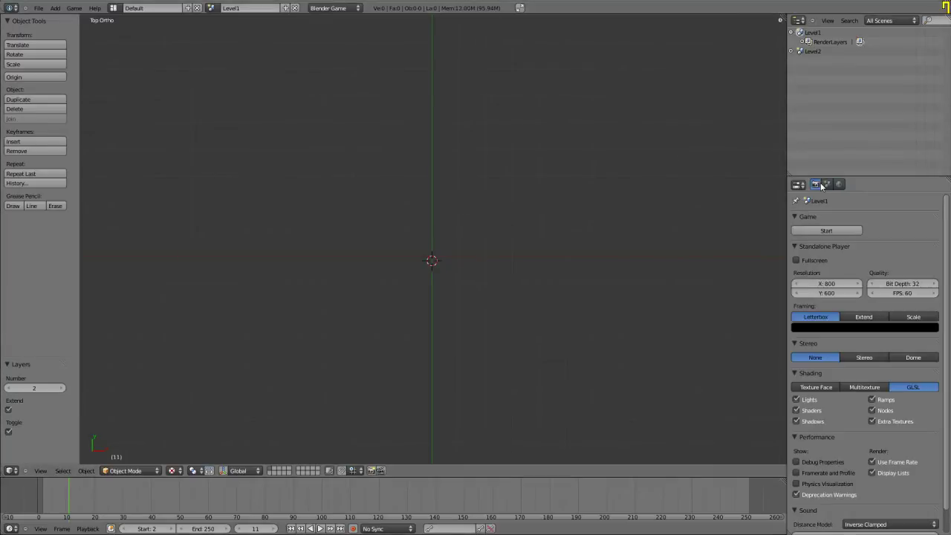
scroll(873, 357, down, 2)
scroll(874, 356, up, 2)
scroll(874, 357, down, 1)
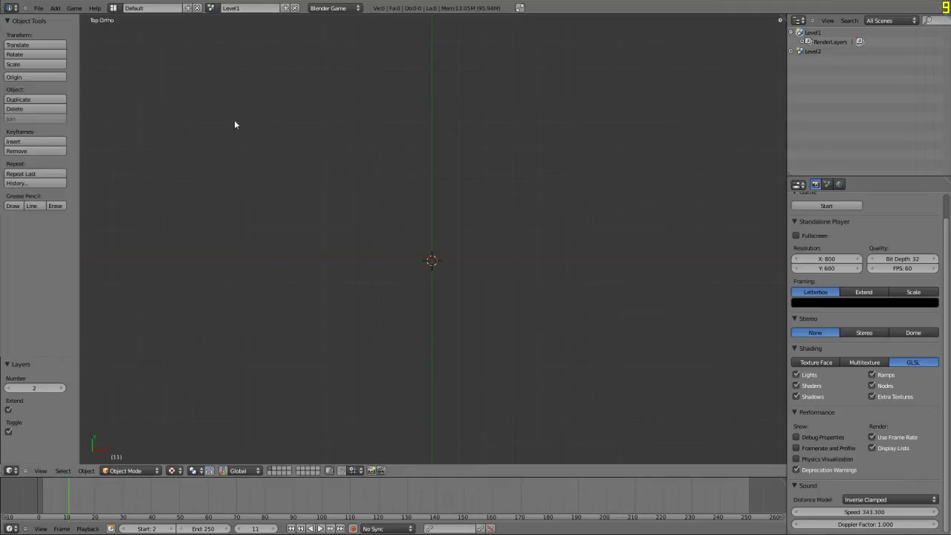
click(38, 8)
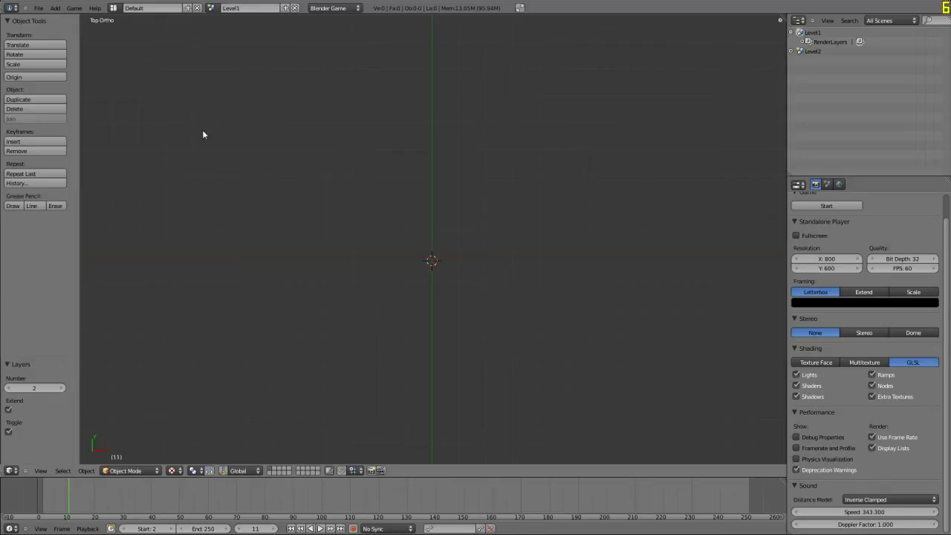
Append Buildings_01 from GameObjects.blend's Object folder into the Level1 scene
click(38, 8)
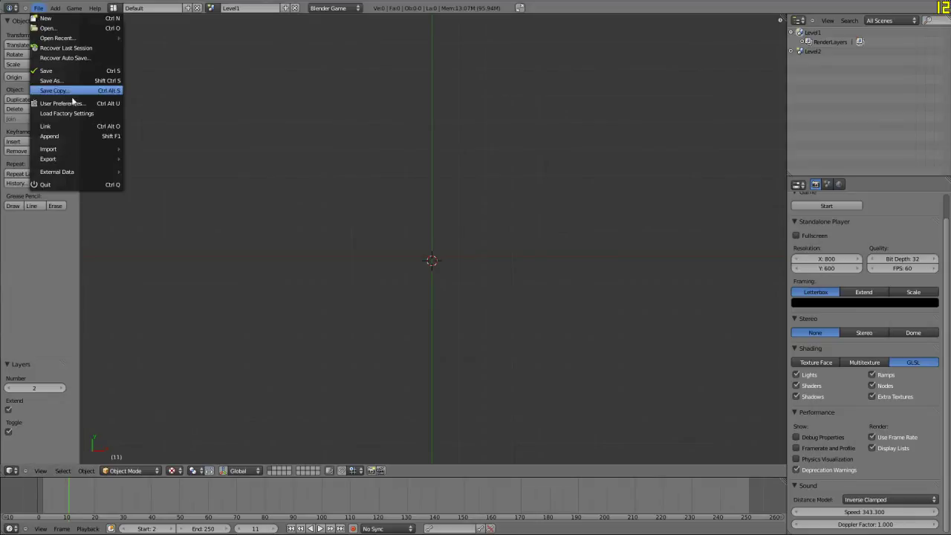
click(95, 137)
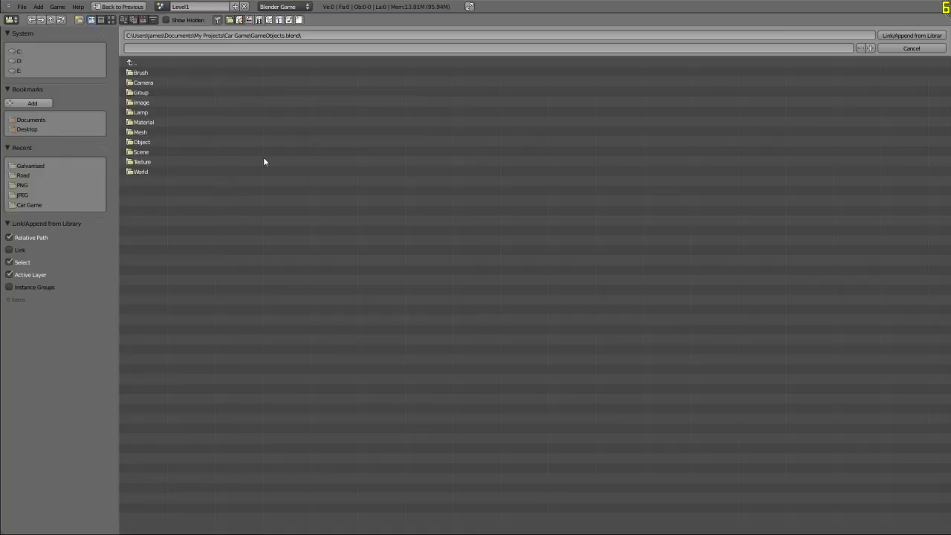
click(142, 142)
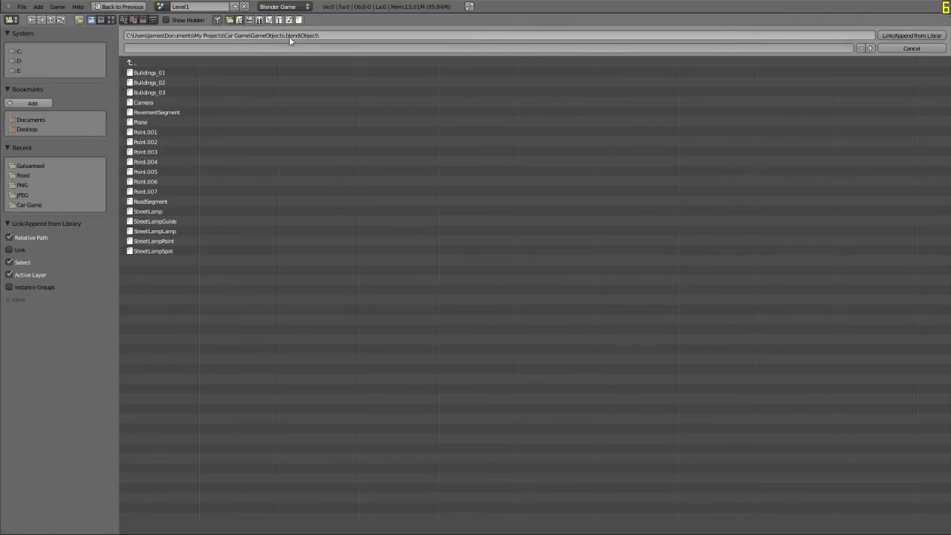
click(179, 78)
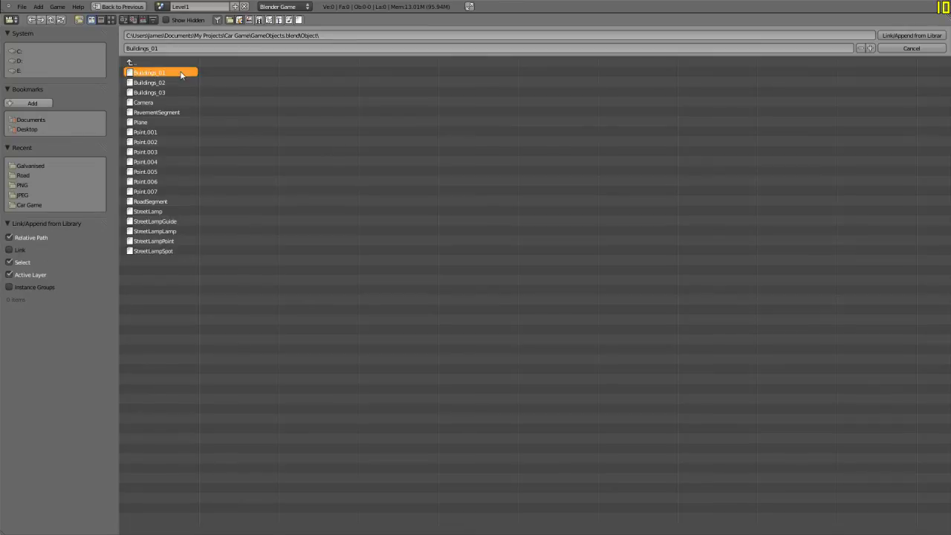
click(933, 36)
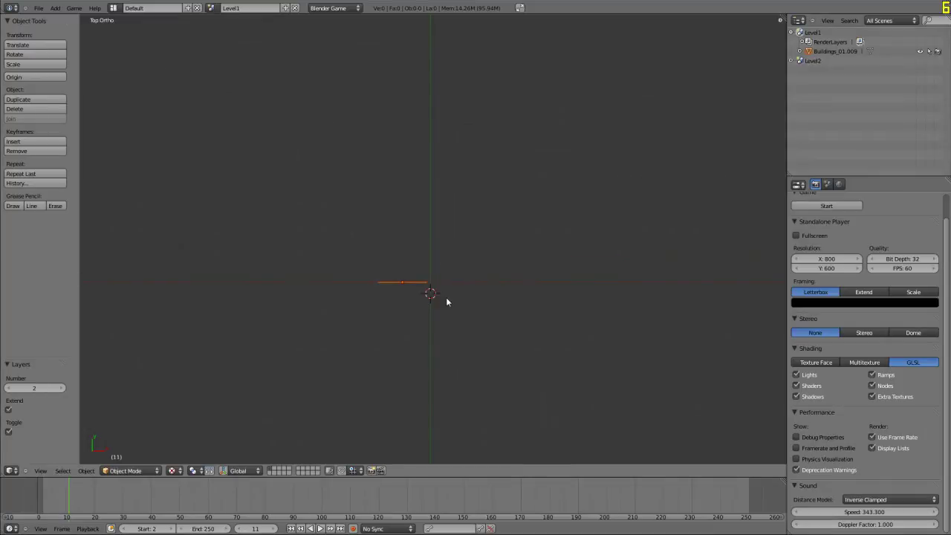
Rotate the appended building 90° and then 180° about X, and zoom in closer
key(r)
key(x)
key(9)
key(0)
key(Return)
key(r)
key(x)
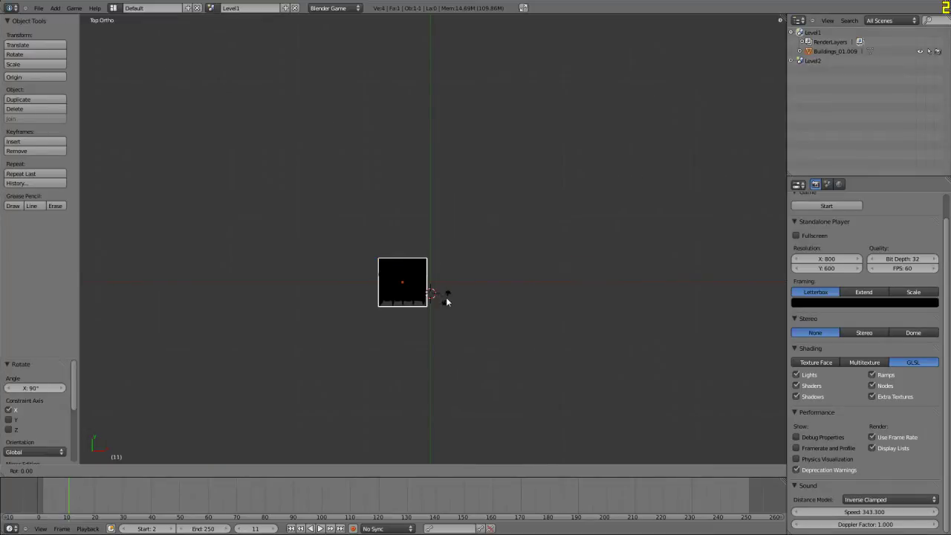
key(1)
key(8)
key(0)
key(Return)
shift+middle_drag(446, 297, 476, 261)
scroll(476, 261, up, 5)
Add a point lamp and move it to the left of the building, checking in side view
key(shift+a)
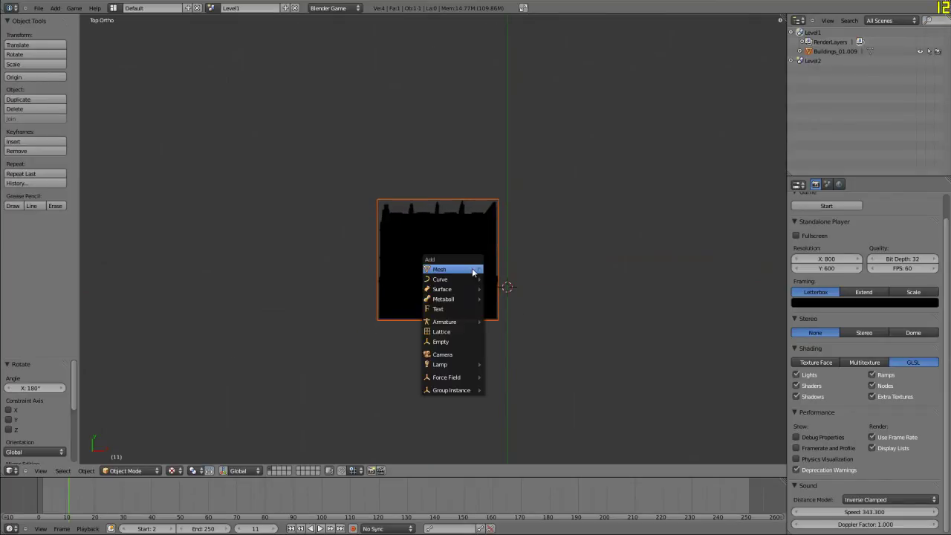
mouse_move(452, 364)
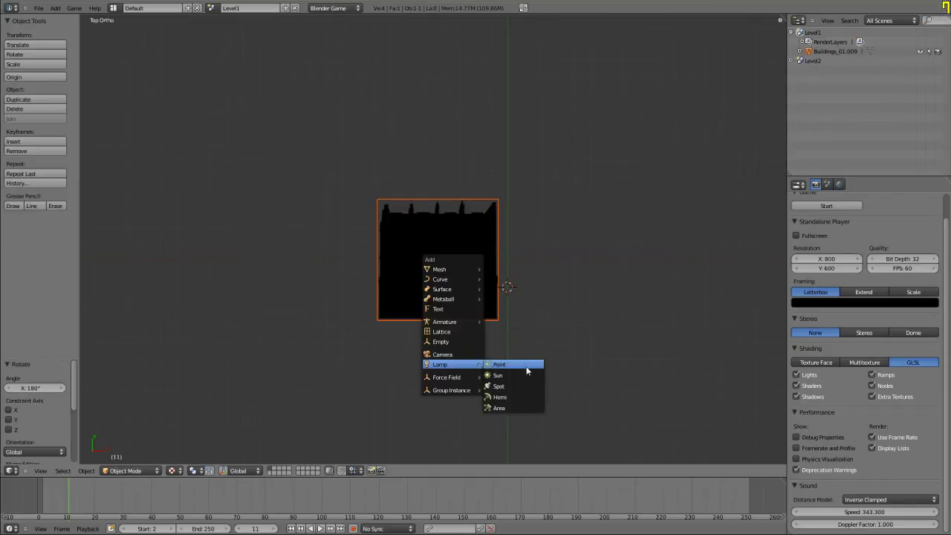
click(527, 365)
key(g)
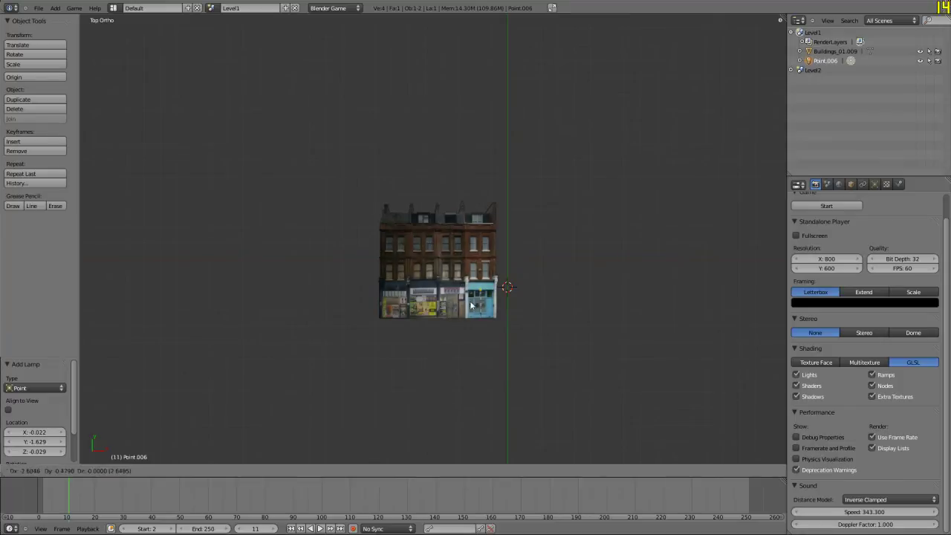
click(456, 291)
key(KP_3)
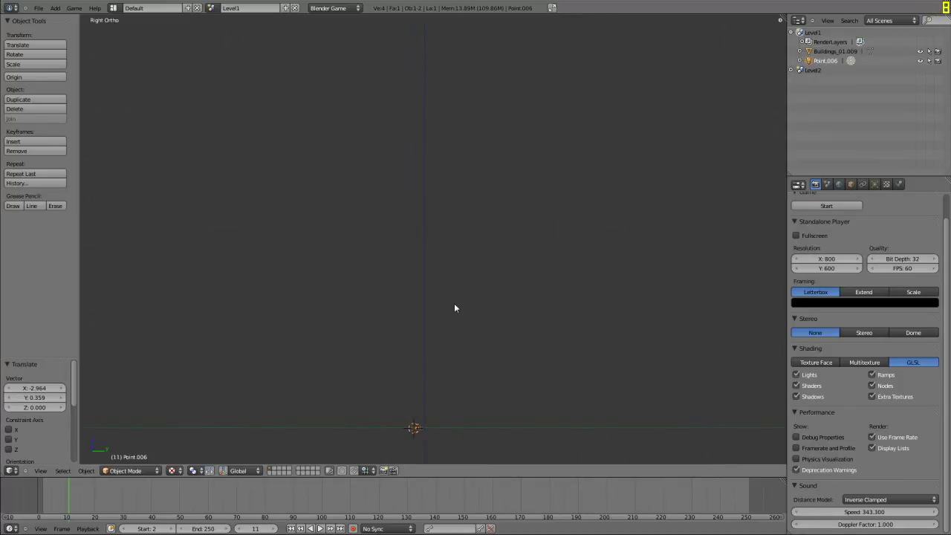
shift+middle_drag(450, 359, 455, 304)
shift+middle_drag(456, 161, 484, 254)
key(g)
click(300, 241)
middle_drag(300, 241, 355, 279)
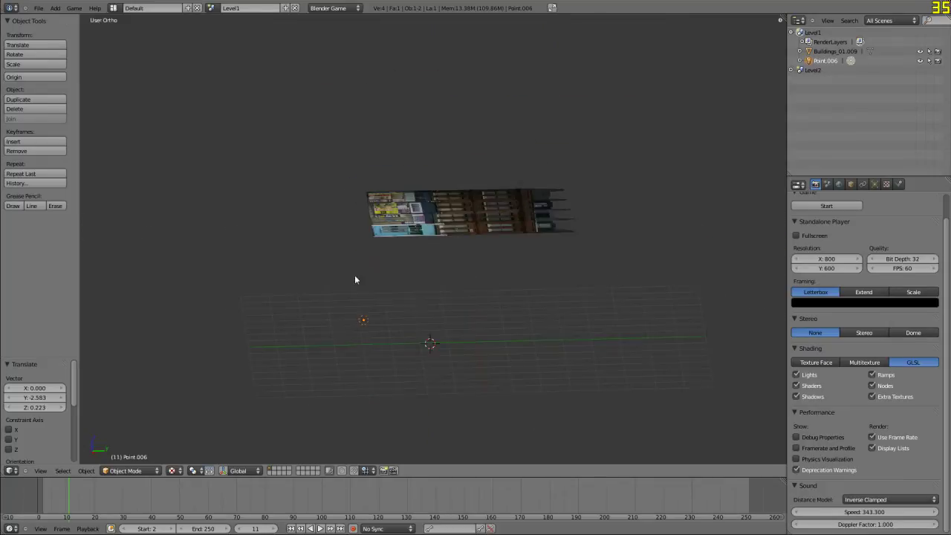
Select the building plane and stand it upright with a 90° X rotation
right_click(433, 231)
key(alt+z)
key(r)
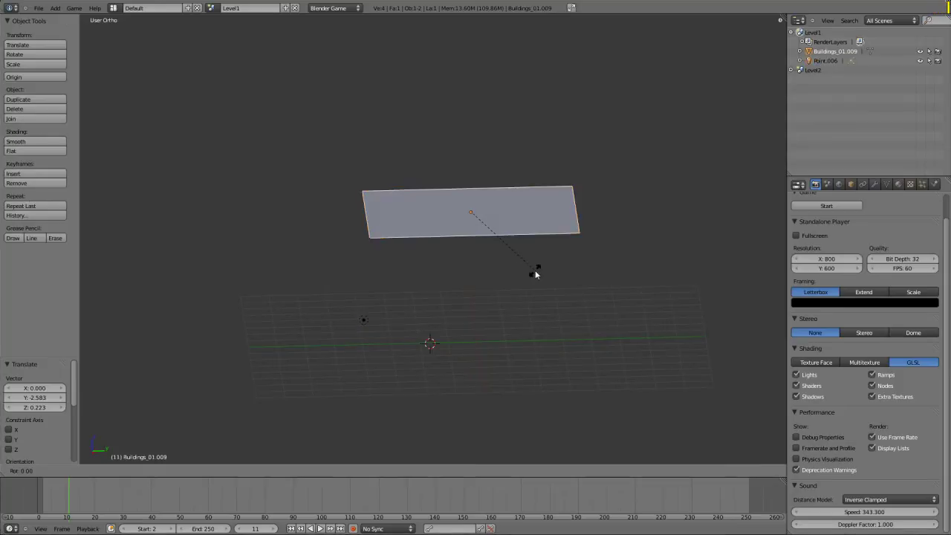
key(x)
key(9)
key(0)
key(x)
key(Return)
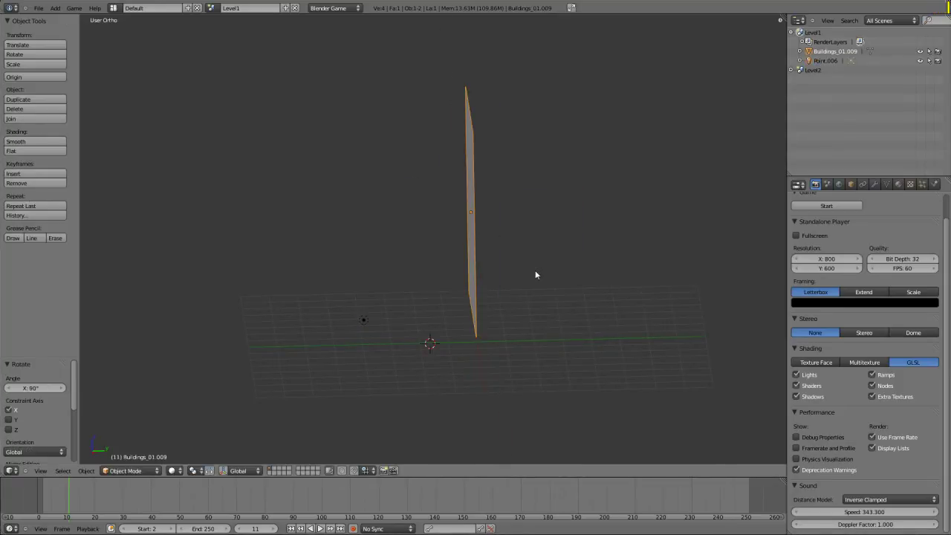
Switch to Textured shading, turn the facade 180° about Z, and check it in front view
click(174, 471)
click(186, 429)
middle_drag(227, 414, 460, 268)
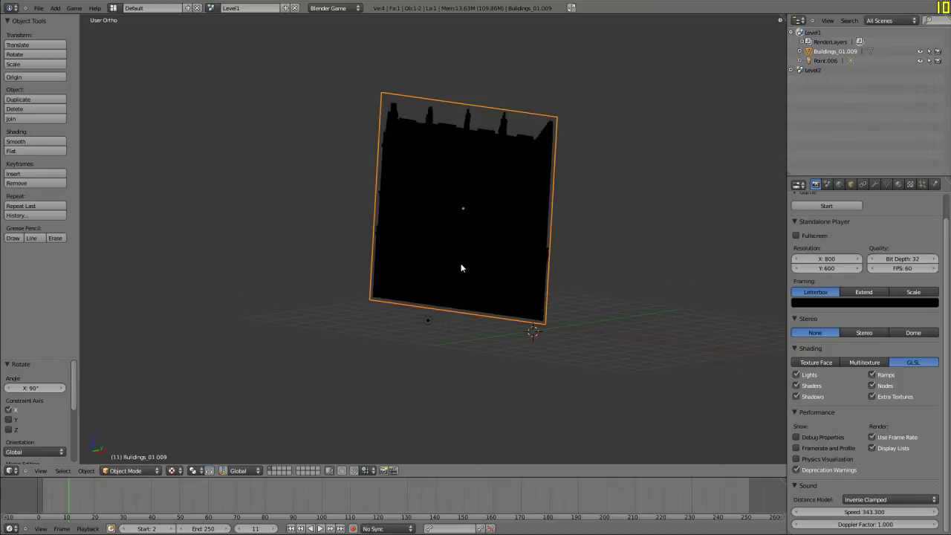
text(rz180)
key(Return)
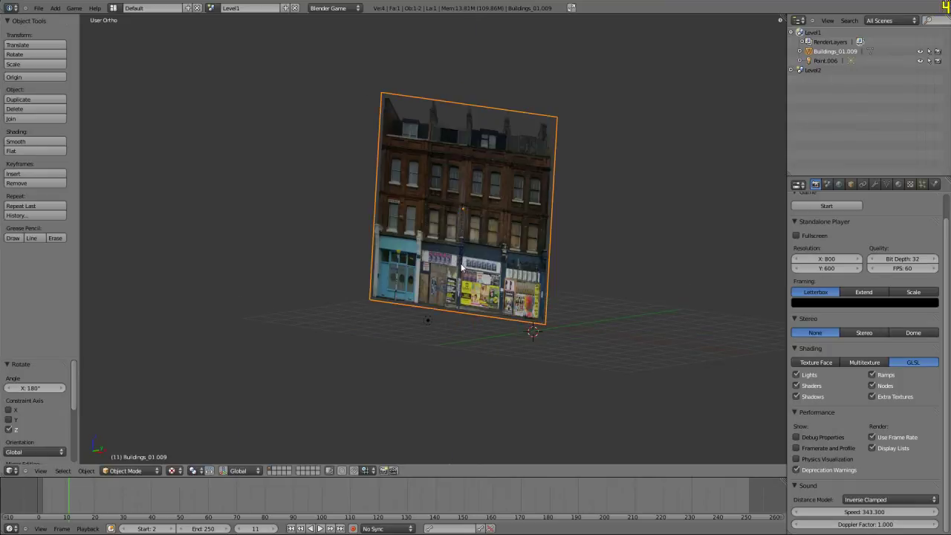
middle_drag(461, 263, 318, 272)
key(KP_1)
scroll(439, 253, up, 4)
scroll(487, 266, down, 2)
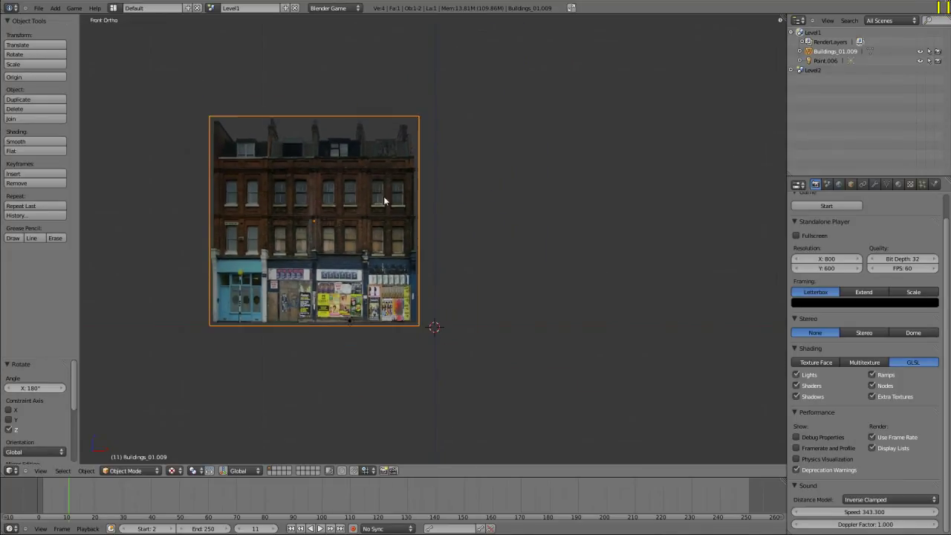
Append Buildings_02 from GameObjects.blend beside the first facade
click(39, 9)
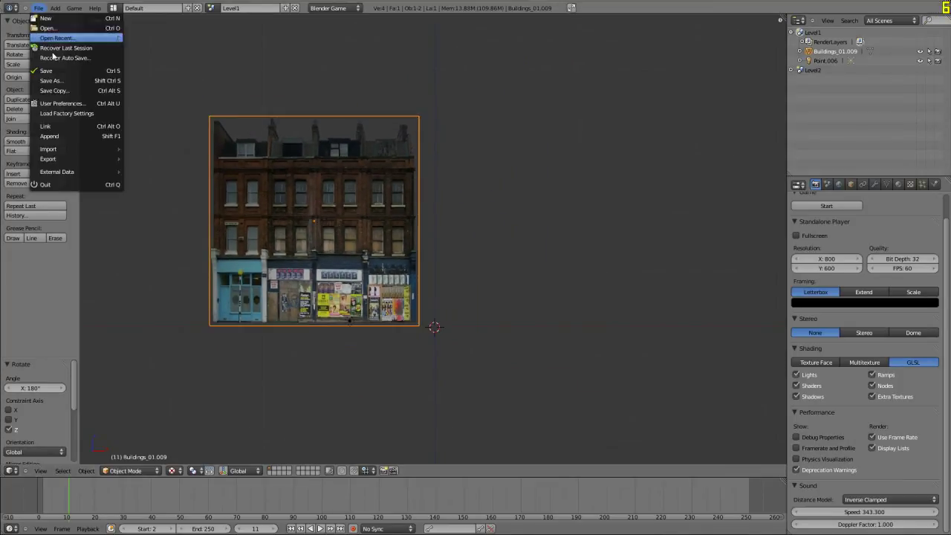
click(71, 136)
click(161, 93)
click(161, 83)
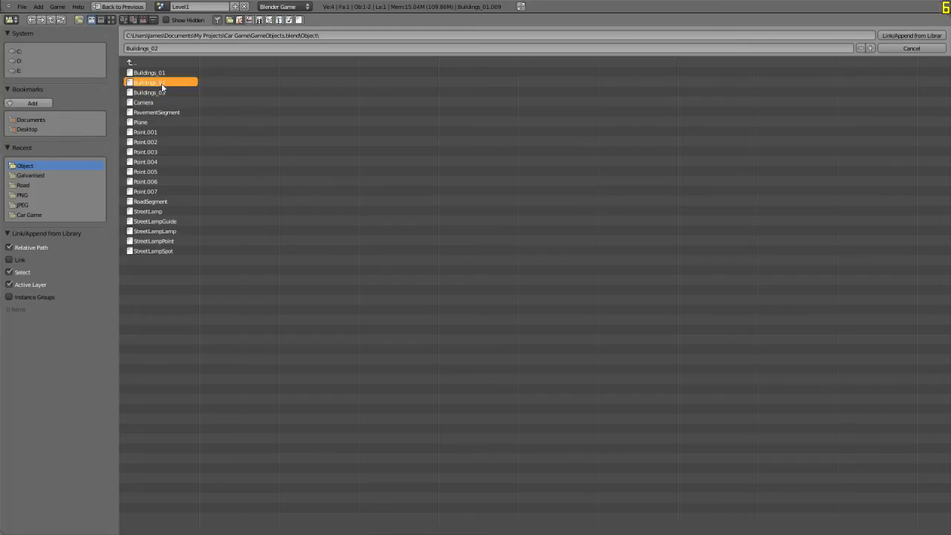
double_click(161, 83)
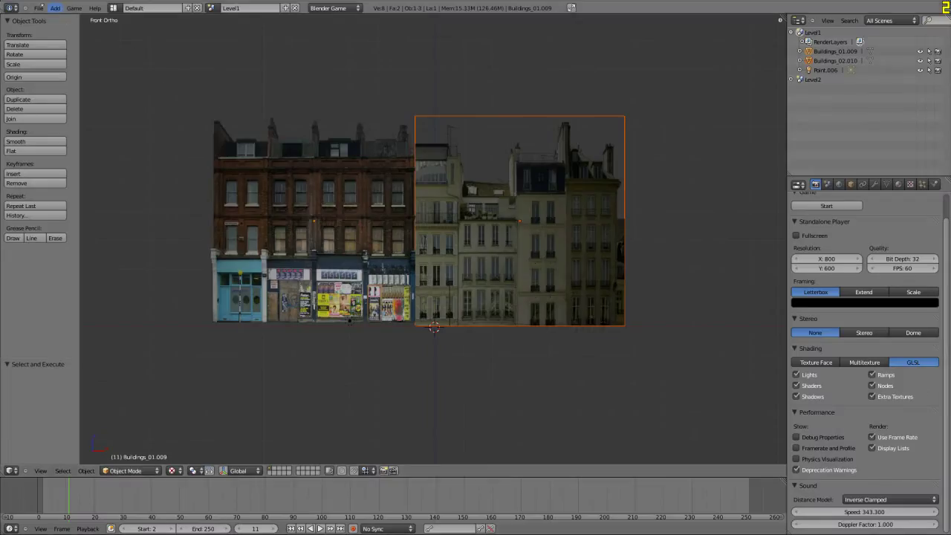
Append Buildings_03, frame all buildings, and slide the point lamp along X
click(38, 9)
click(71, 136)
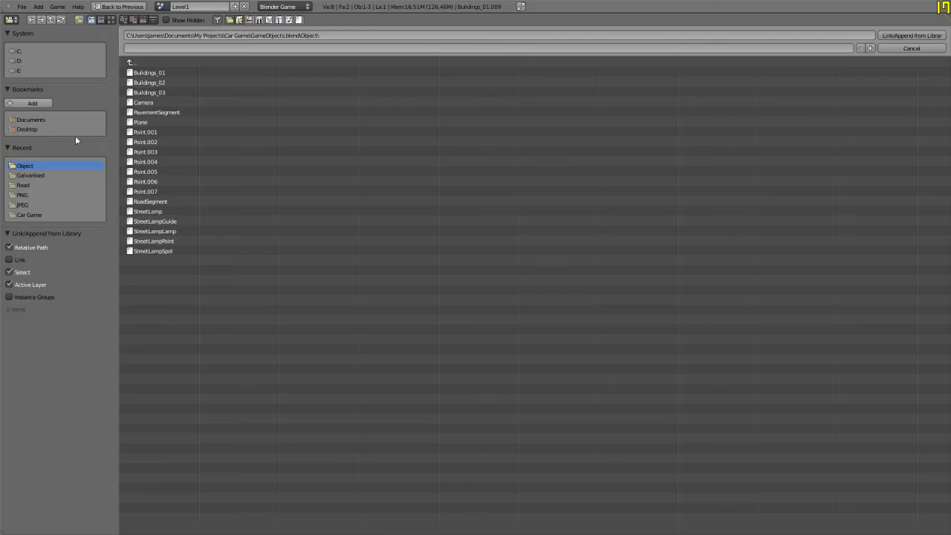
click(155, 93)
key(Return)
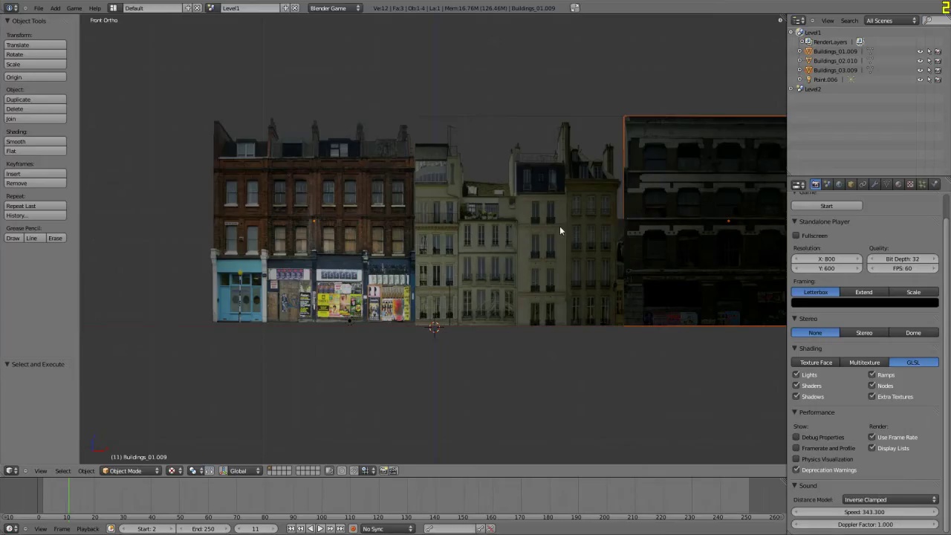
key(Home)
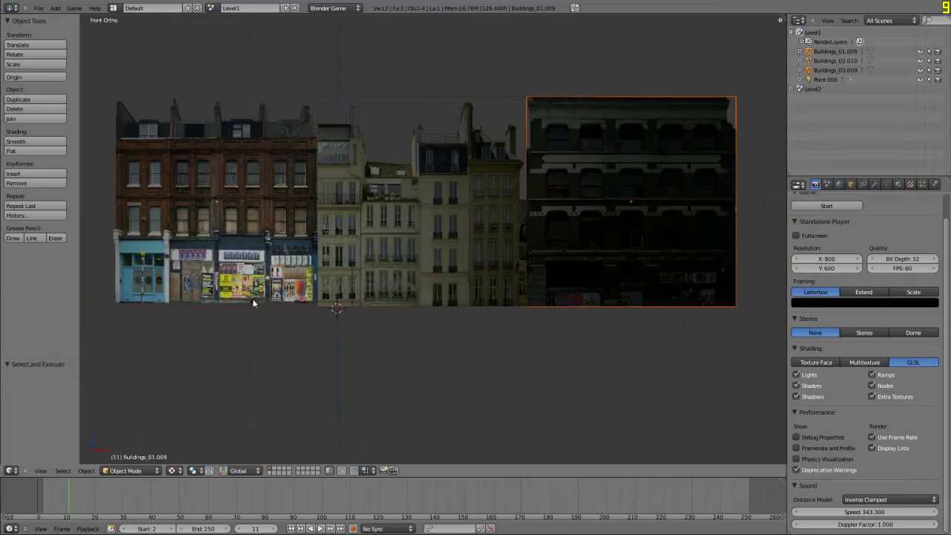
right_click(253, 298)
key(g)
key(x)
click(427, 297)
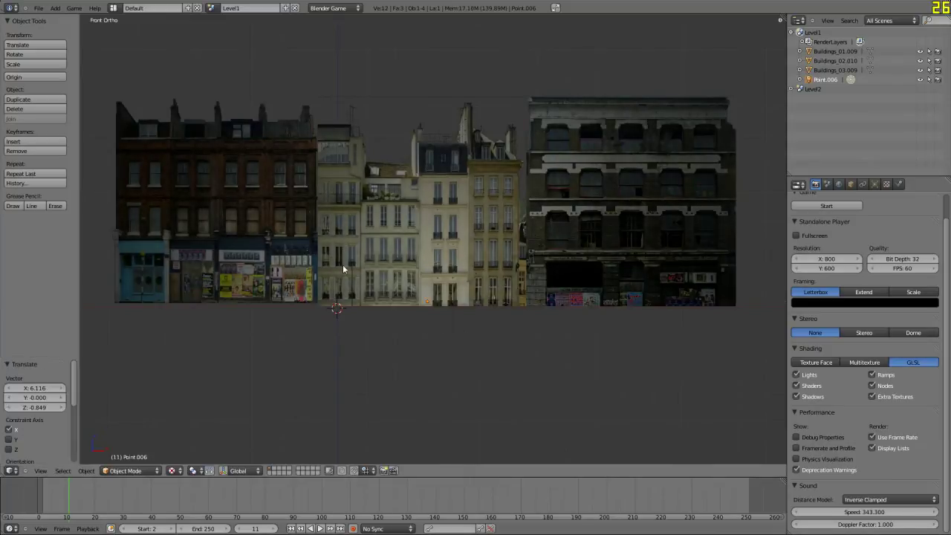
Append PavementSegment and stand it upright with a 90° X rotation
click(37, 7)
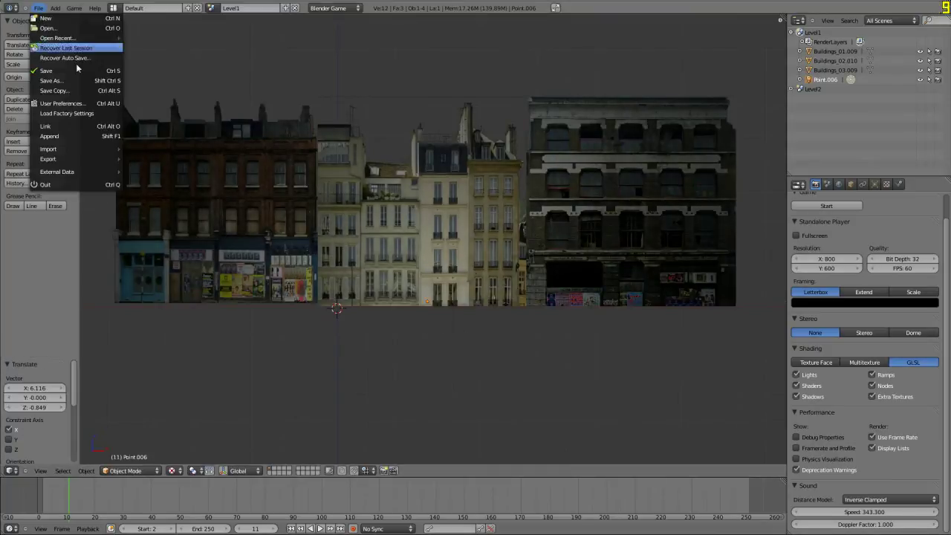
click(83, 138)
click(175, 112)
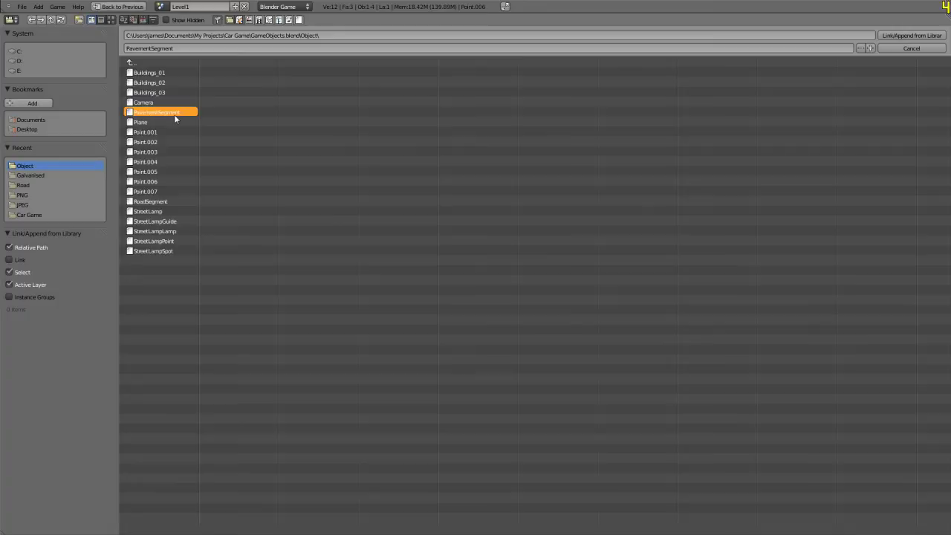
double_click(177, 113)
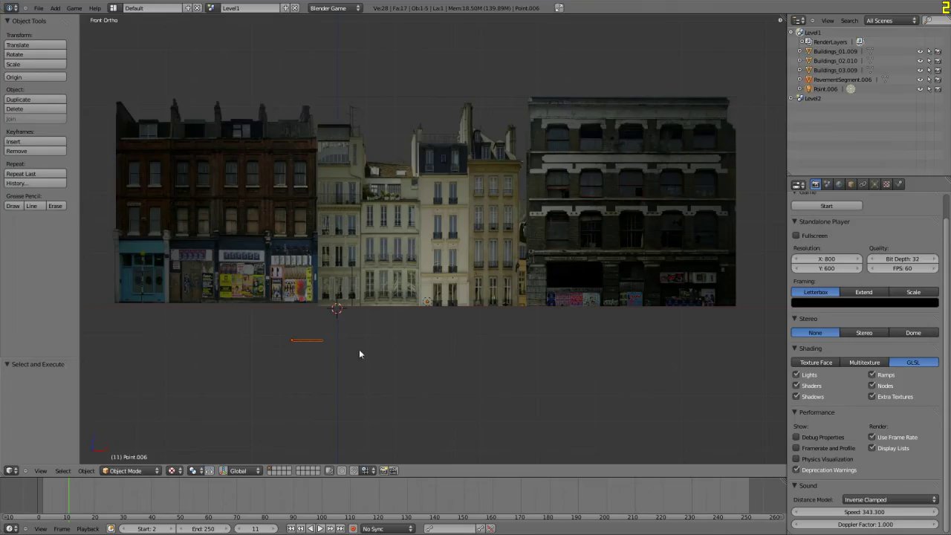
text(rx90)
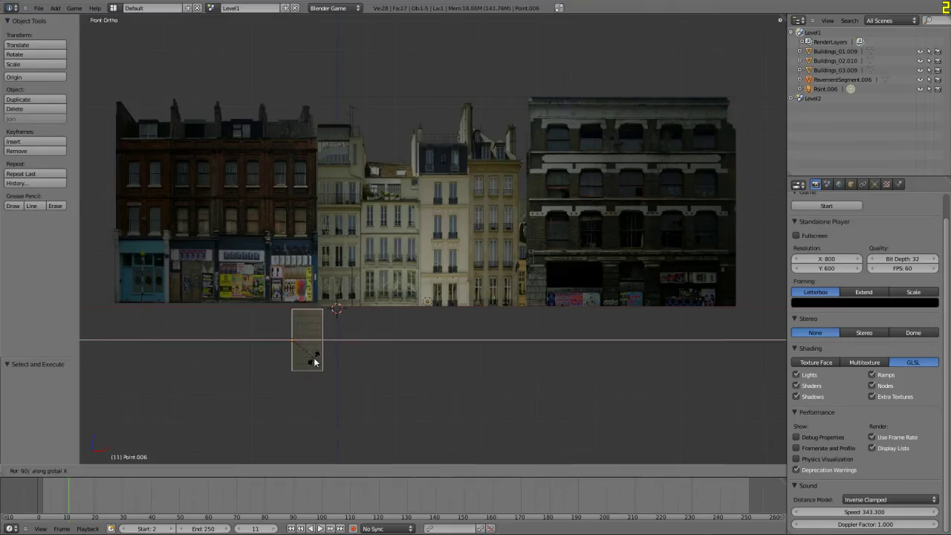
key(Return)
Append RoadSegment, rotate it 90° about X, and place it below the buildings
click(38, 7)
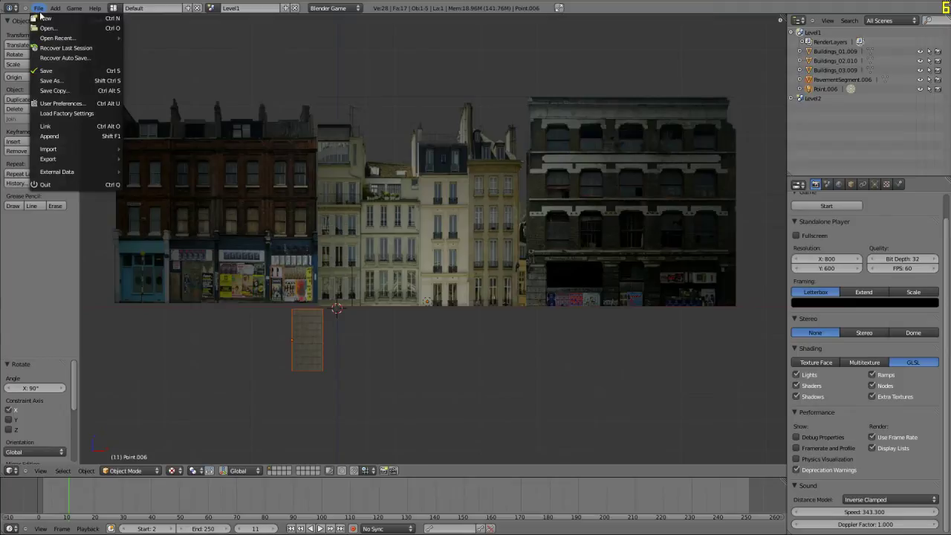
click(82, 134)
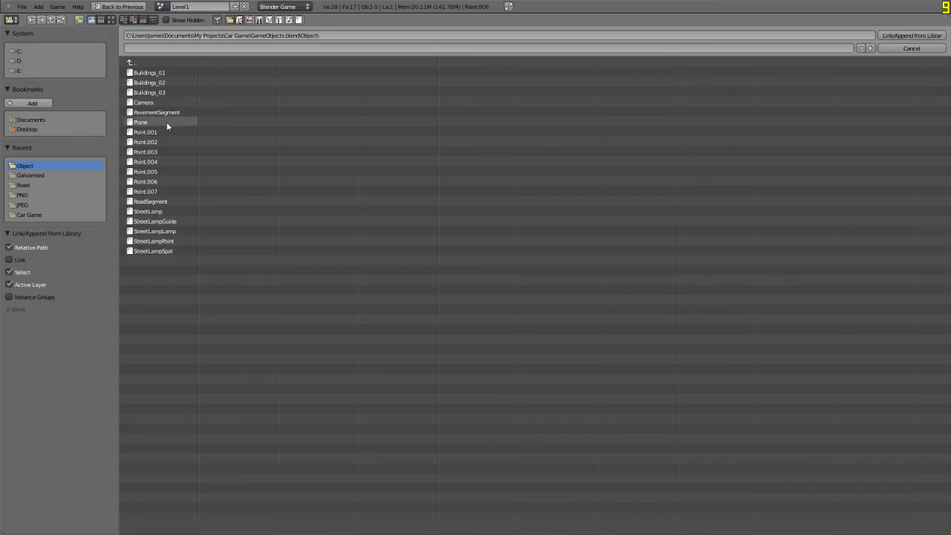
double_click(161, 204)
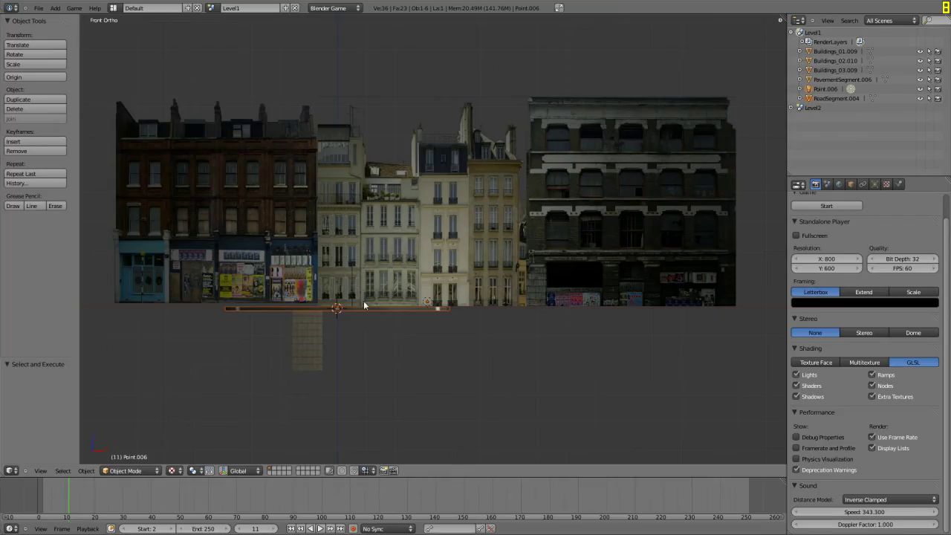
key(r)
key(x)
key(9)
key(0)
key(Return)
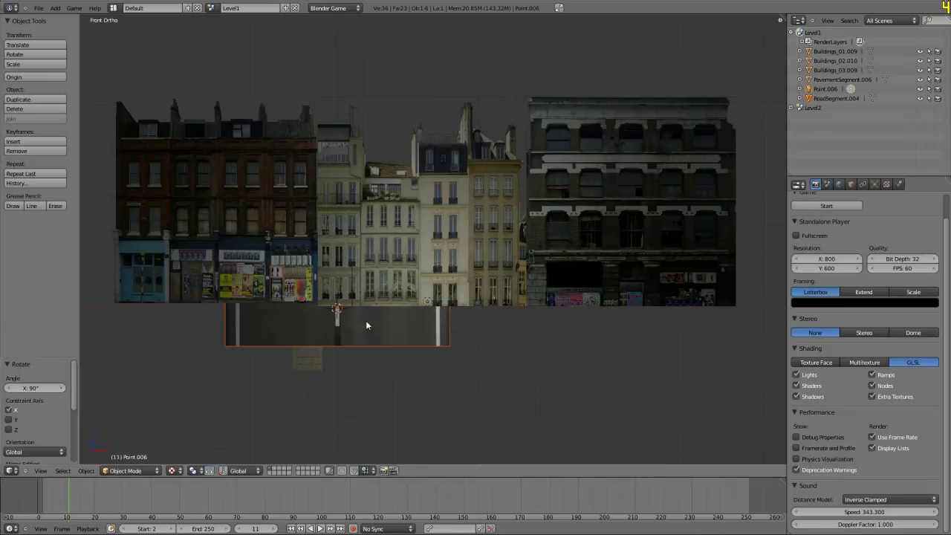
key(g)
click(498, 372)
click(38, 7)
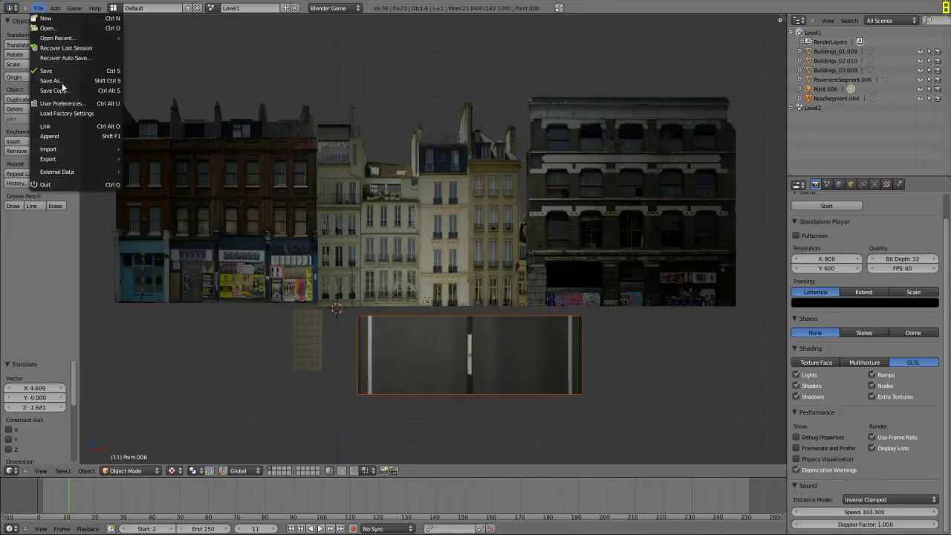
click(69, 137)
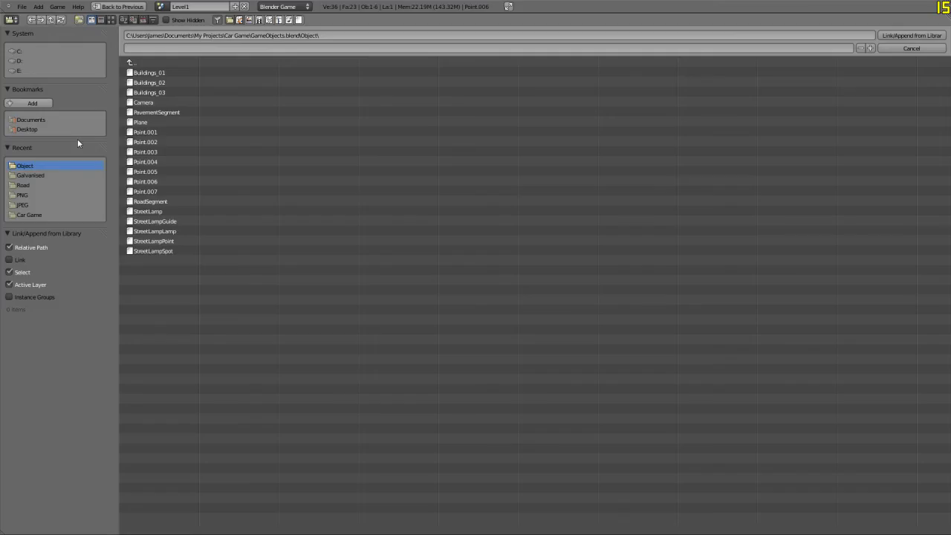
Append StreetLamp with StreetLampSpot, StreetLampPoint, StreetLampLamp and StreetLampGuide
click(176, 211)
shift+click(176, 250)
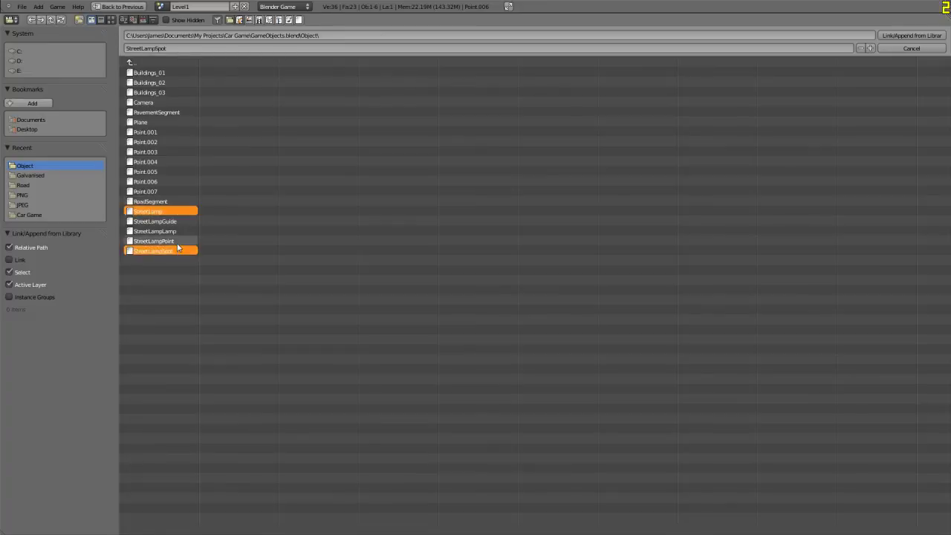
shift+click(177, 240)
shift+click(178, 231)
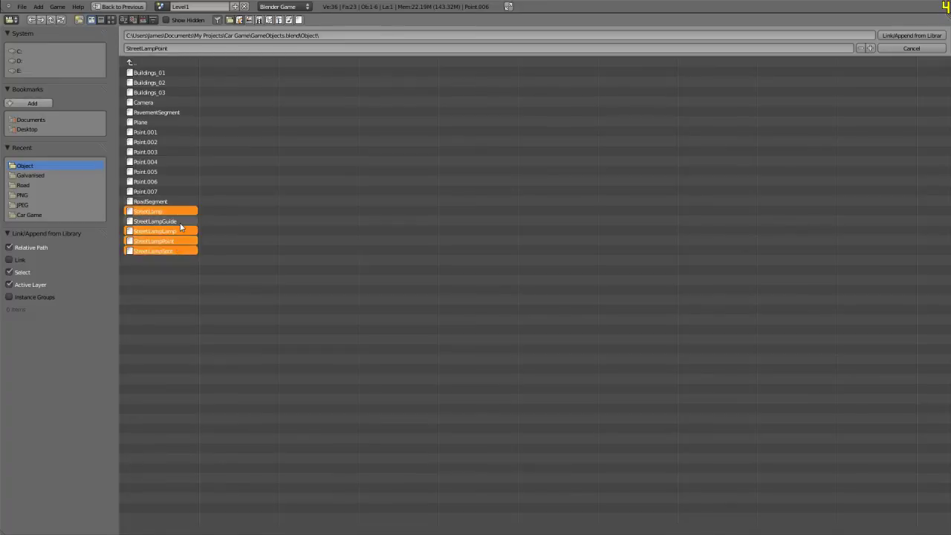
shift+click(178, 221)
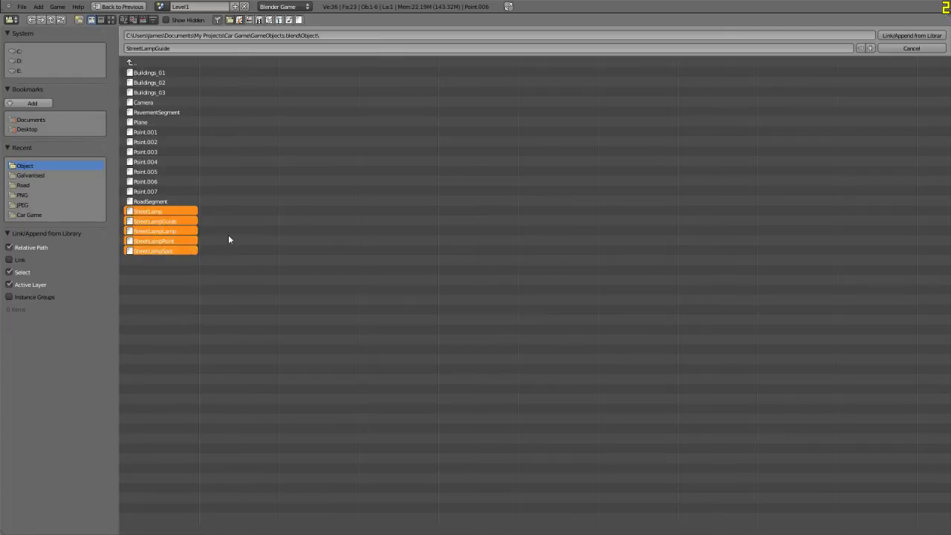
click(911, 35)
Return to front view and select all three building facades
scroll(550, 141, up, 3)
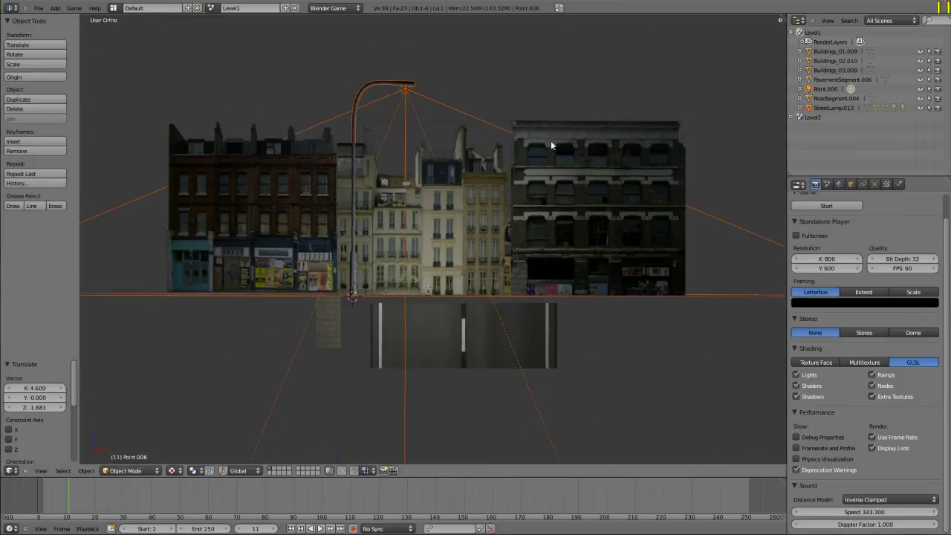
middle_drag(550, 141, 496, 210)
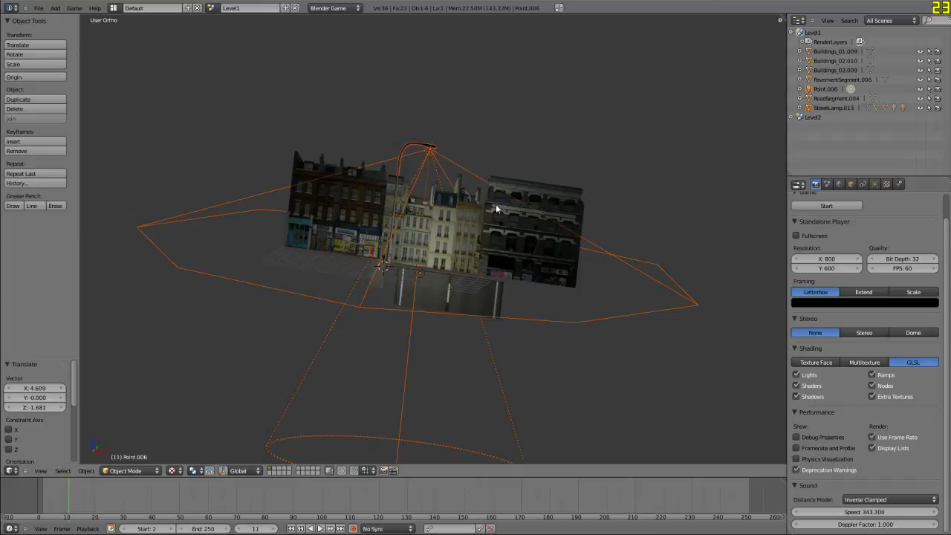
key(KP_1)
scroll(505, 223, up, 2)
right_click(523, 376)
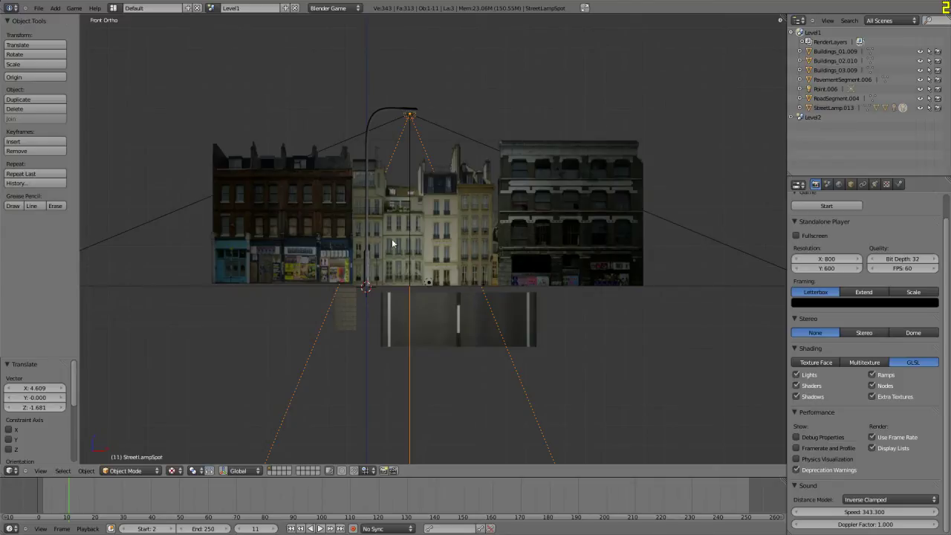
right_click(282, 215)
shift+right_click(407, 217)
shift+right_click(586, 194)
scroll(585, 192, down, 2)
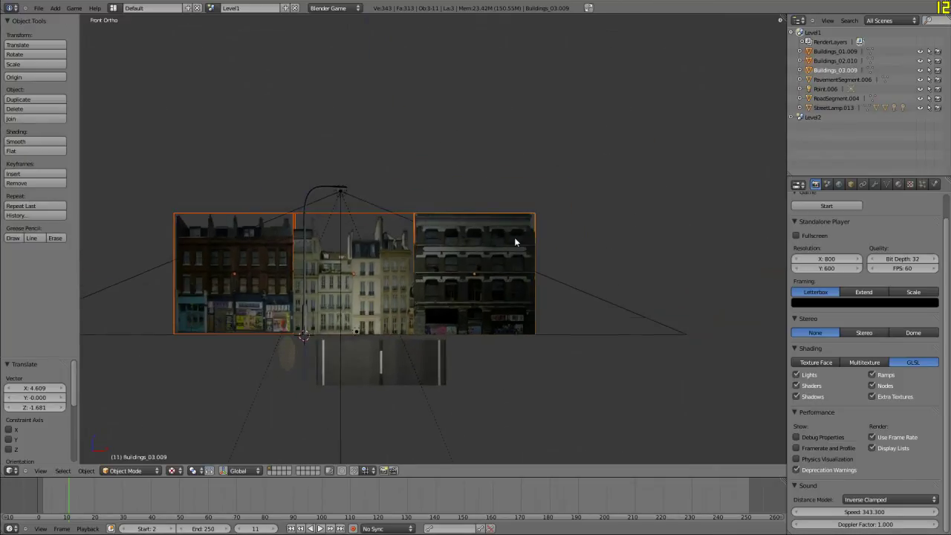
Scale the three buildings up to 1.914 and raise them 3.353 along Z
key(s)
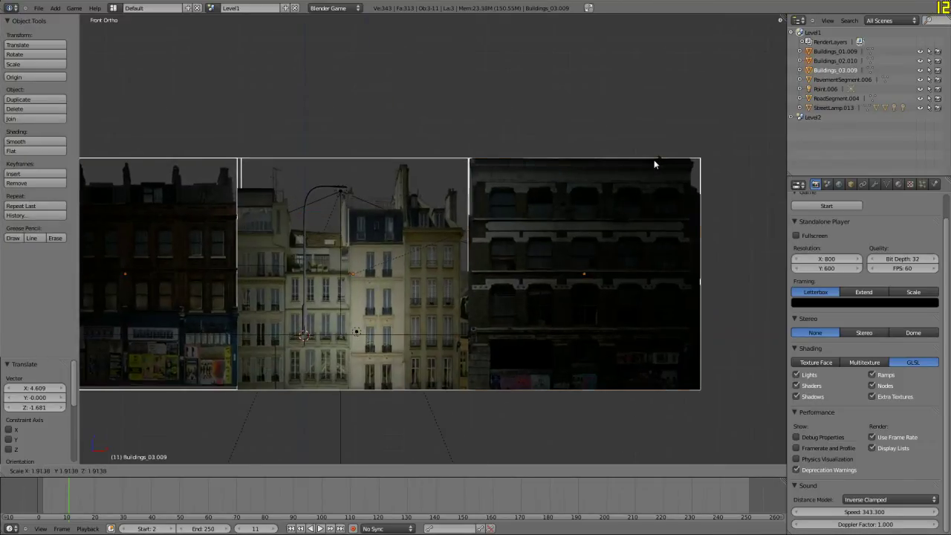
click(655, 164)
key(g)
key(z)
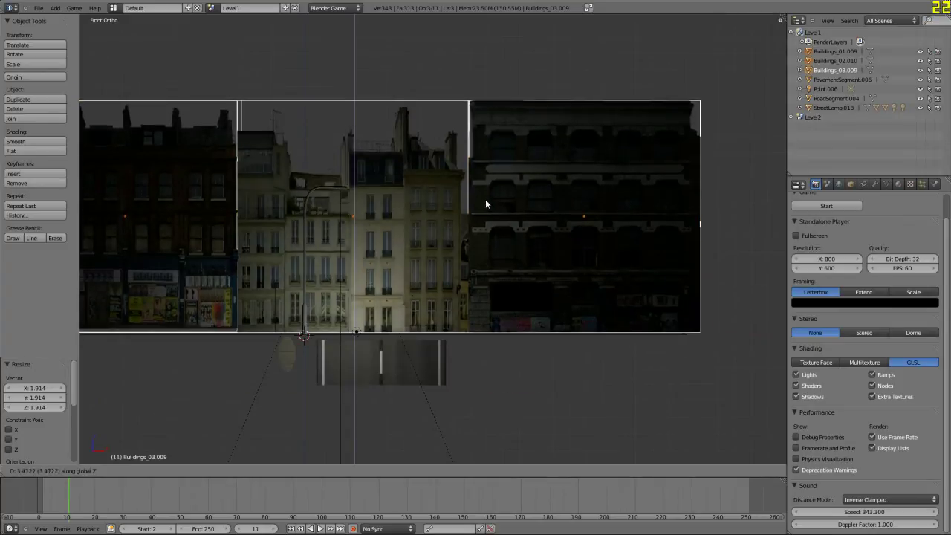
click(480, 211)
scroll(489, 199, up, 2)
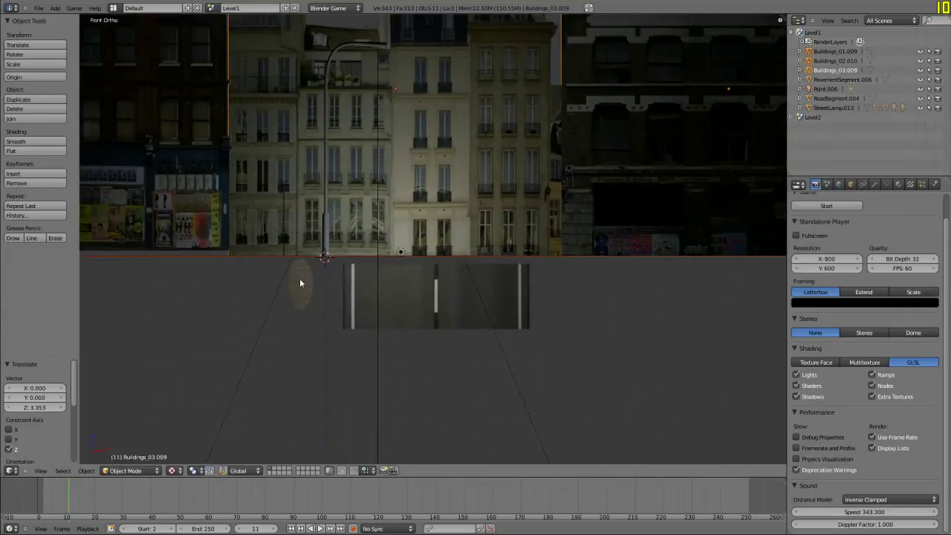
Reselect Buildings_02.010 and the left and right buildings, and frame them in view
key(a)
right_click(354, 250)
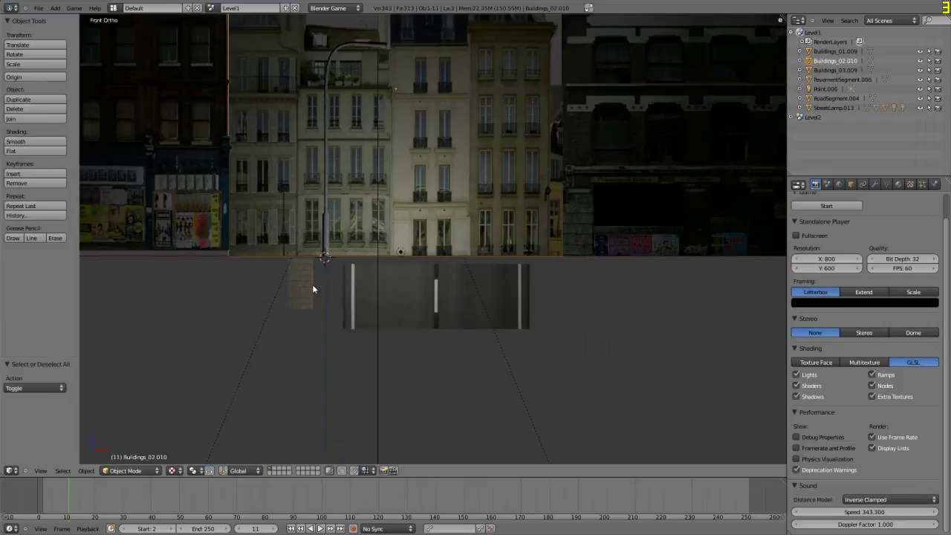
right_click(424, 287)
right_click(414, 243)
right_click(312, 292)
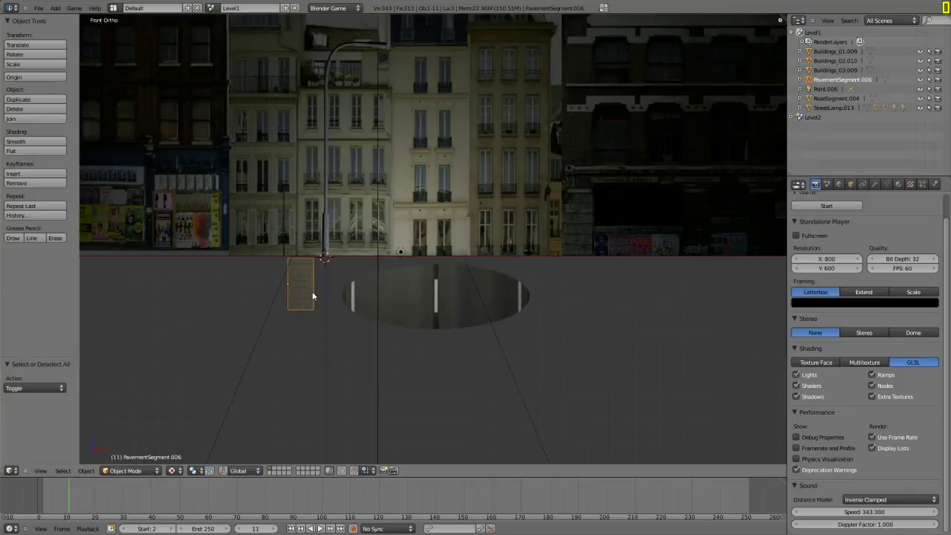
right_click(388, 308)
right_click(296, 305)
right_click(379, 301)
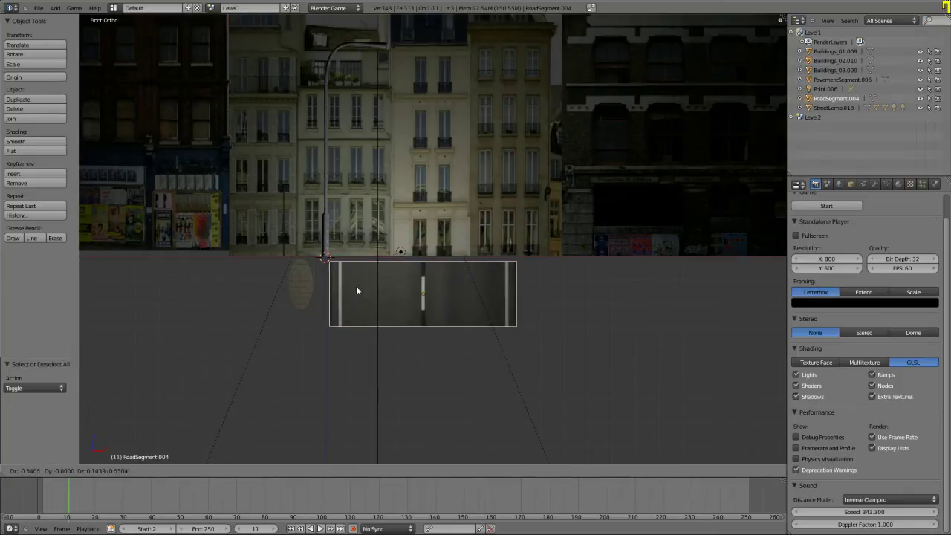
right_click(314, 291)
right_click(333, 234)
scroll(445, 177, down, 3)
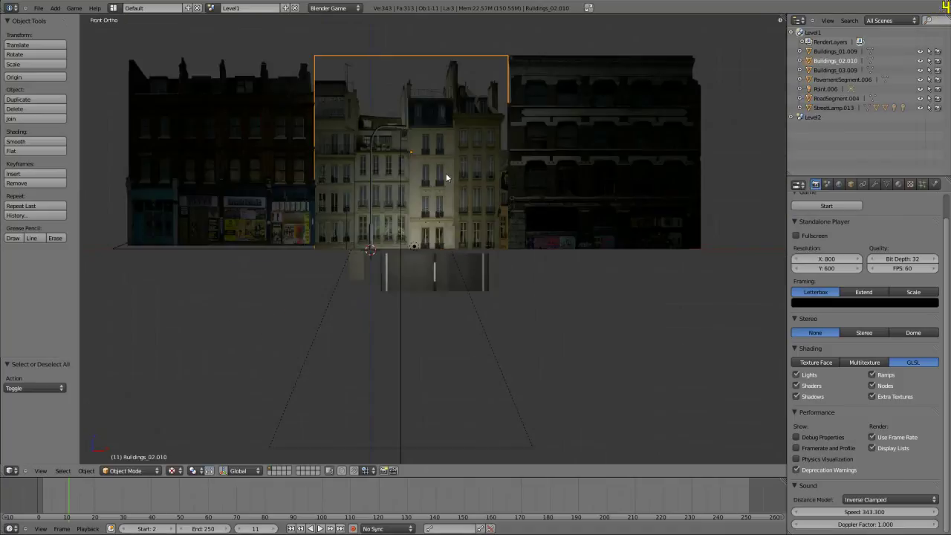
shift+right_click(296, 193)
shift+right_click(547, 185)
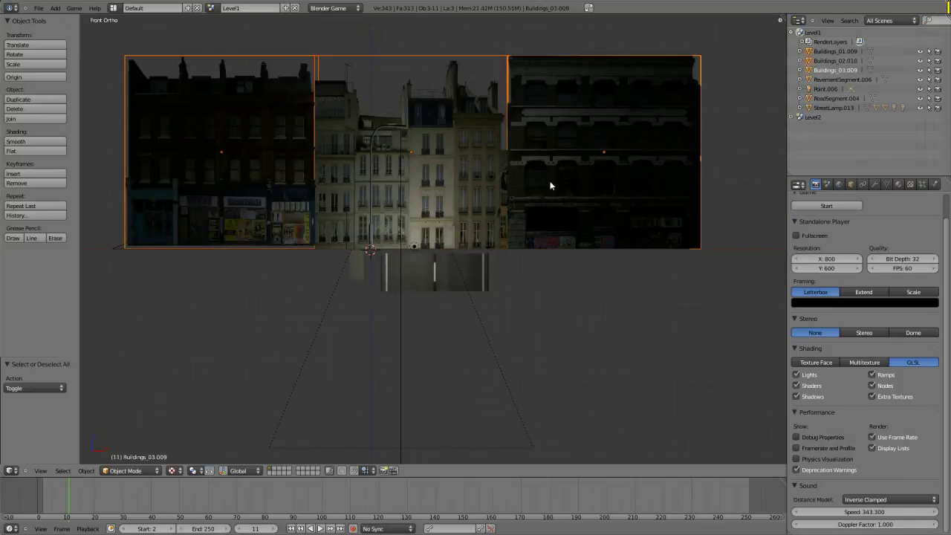
key(KP_Decimal)
scroll(497, 208, down, 3)
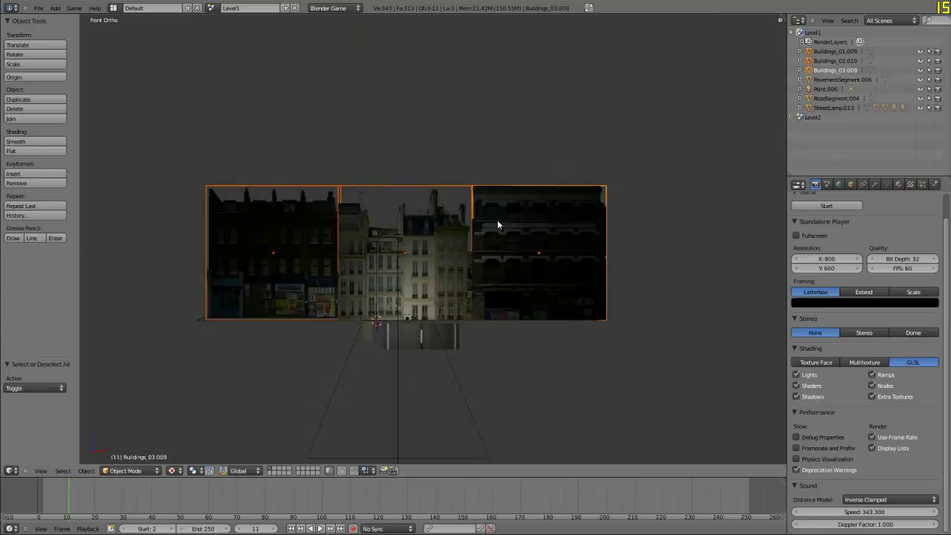
Lift the buildings slightly, scale them by 1.323, and raise them 2.276 along Z
key(g)
key(z)
click(501, 220)
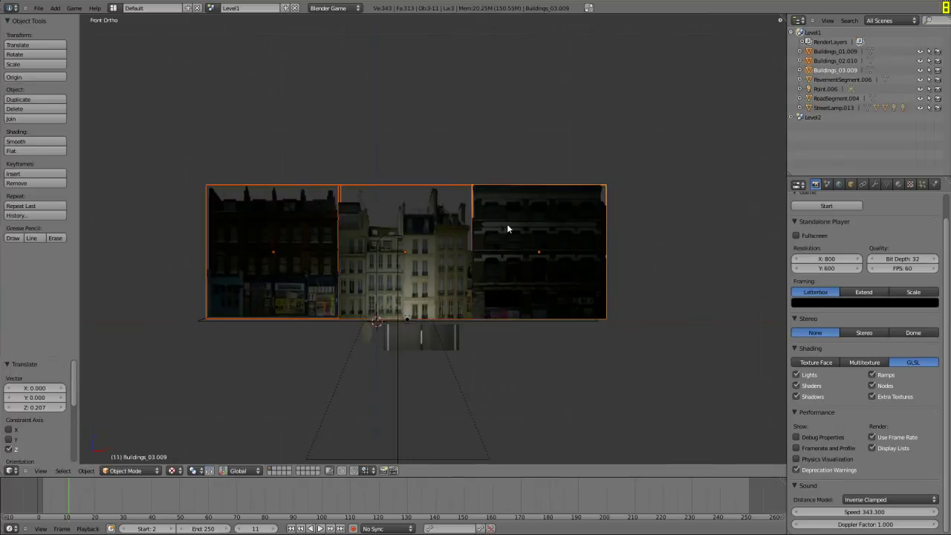
key(s)
click(509, 247)
key(g)
key(z)
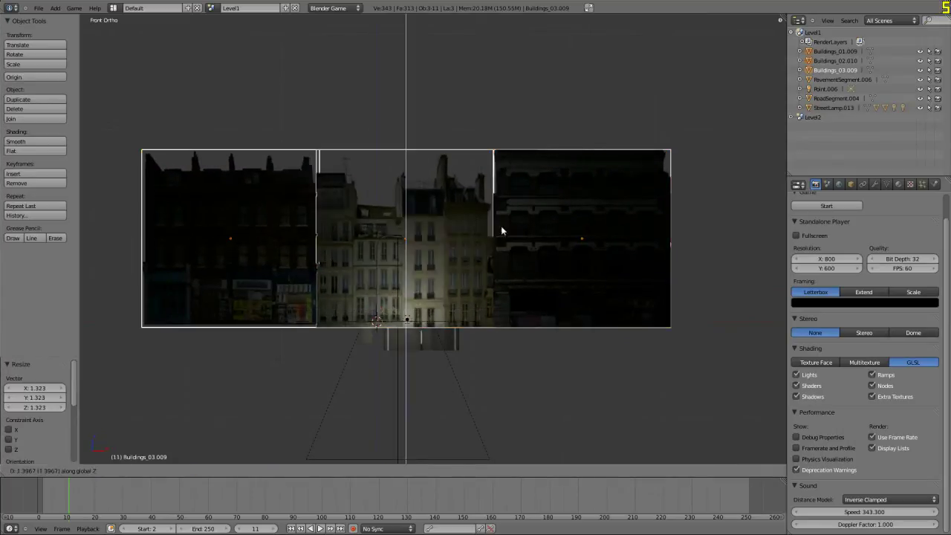
click(497, 230)
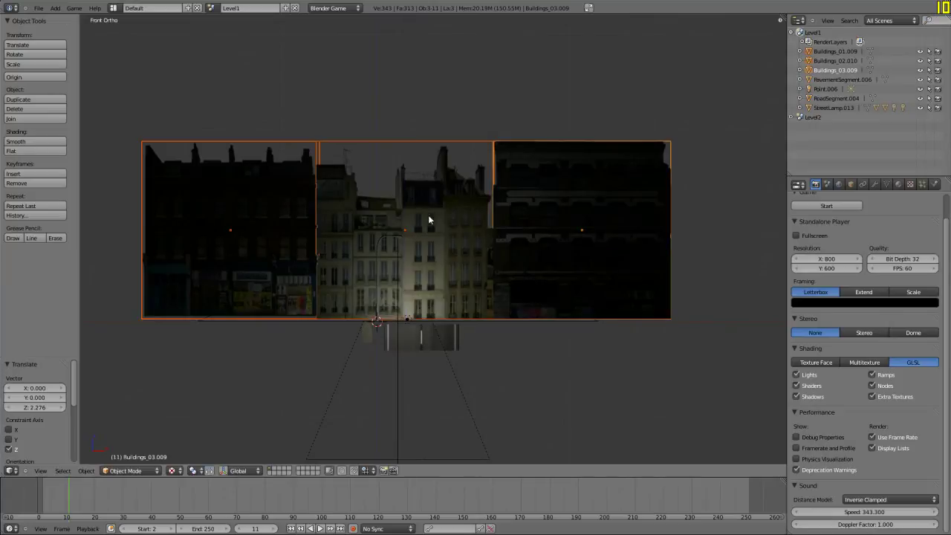
middle_drag(426, 216, 423, 269)
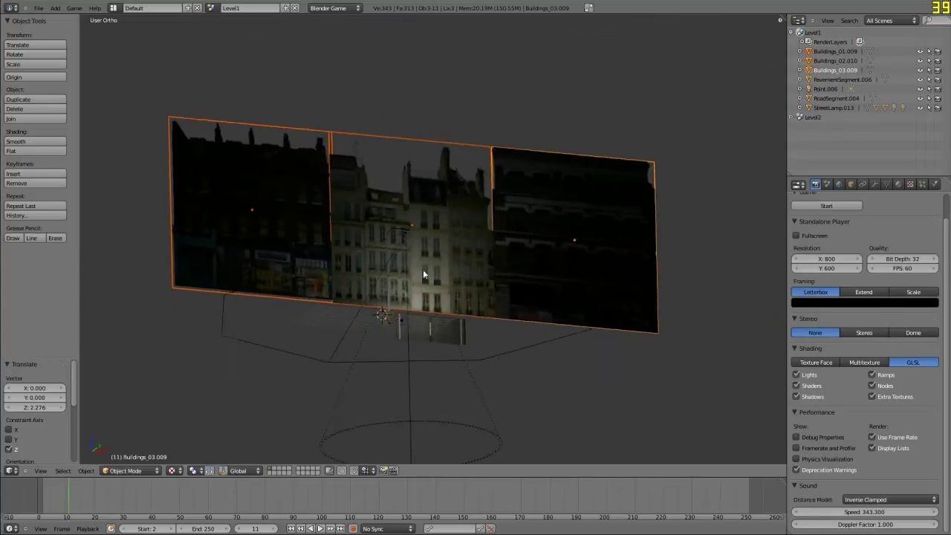
scroll(470, 284, up, 8)
Select RoadSegment.004 and rotate it 90° about X to lay it flat
key(KP_1)
scroll(476, 275, down, 4)
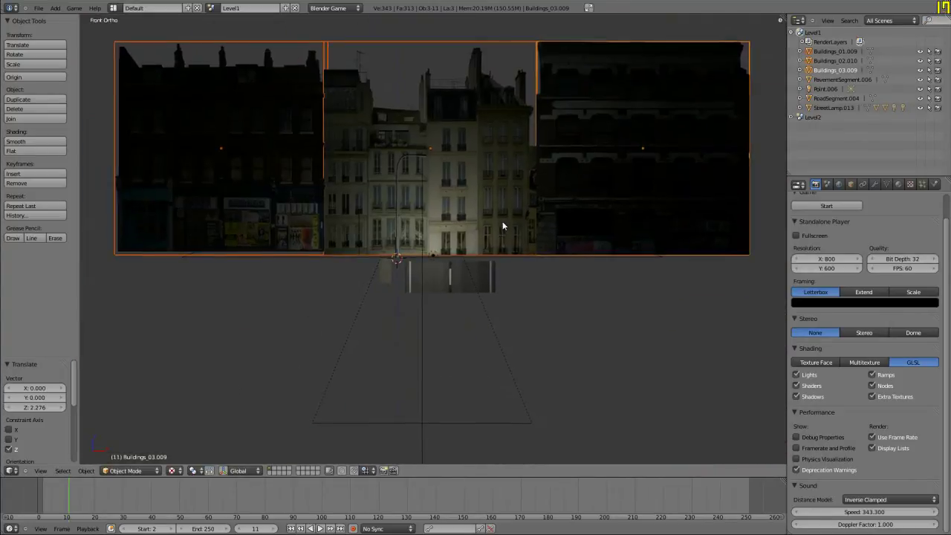
scroll(505, 297, up, 3)
right_click(516, 312)
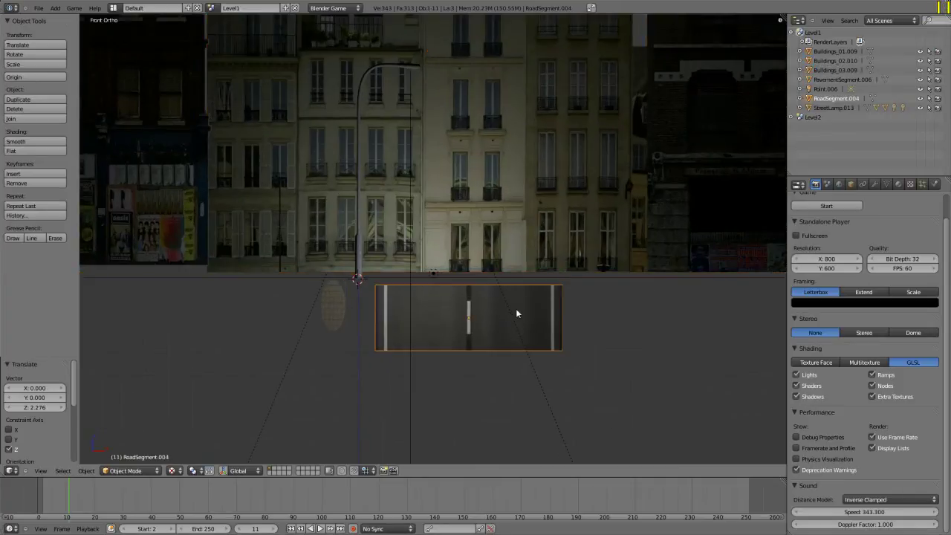
key(KP_7)
key(r)
key(y)
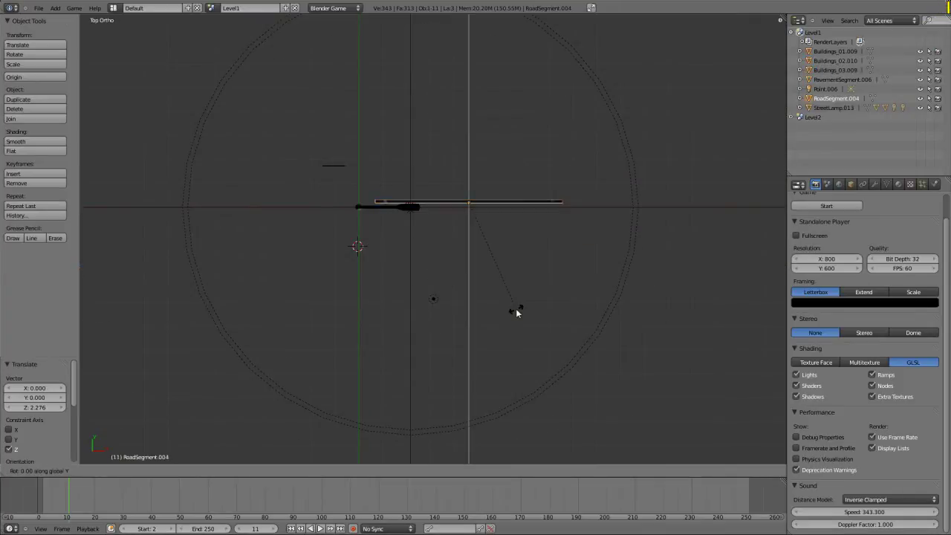
key(x)
key(9)
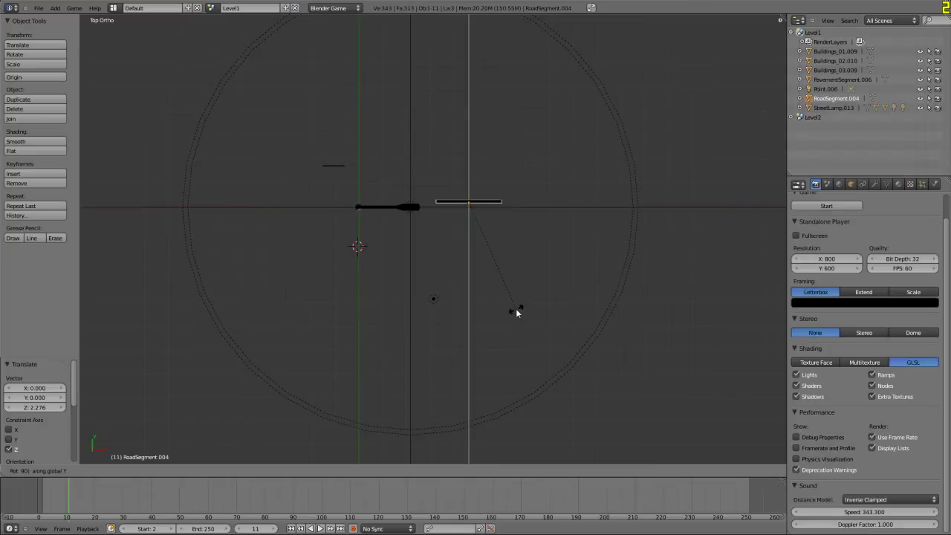
key(0)
key(Return)
Turn RoadSegment.004 90° around the Z axis with R Z 90
scroll(448, 269, up, 5)
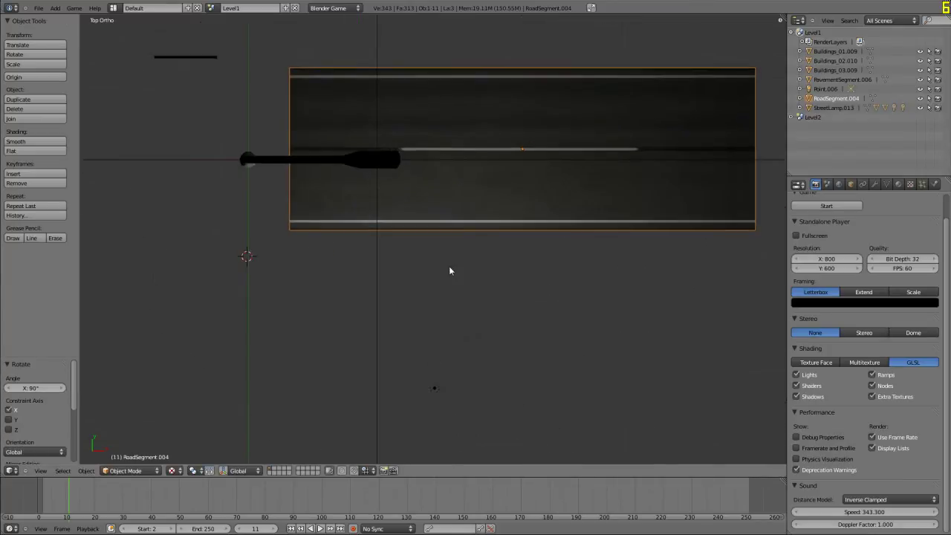
scroll(450, 271, down, 1)
key(KP_1)
middle_drag(450, 270, 466, 313)
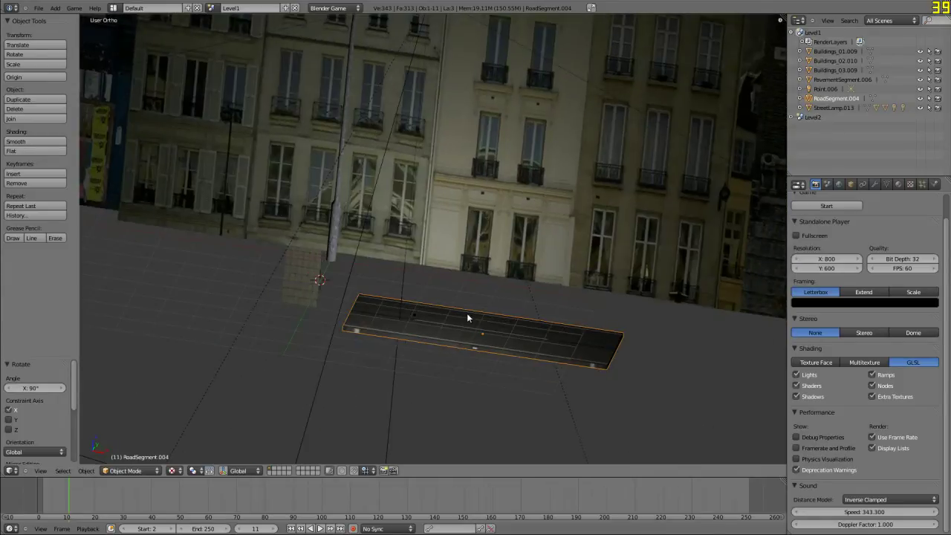
text(rz90)
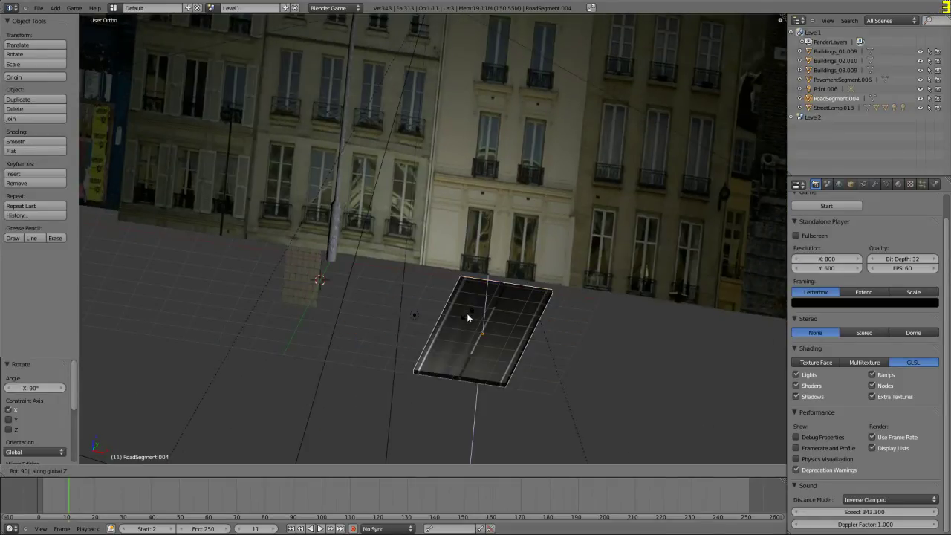
key(Return)
Toggle the road segment into Edit Mode and back out
middle_drag(466, 313, 569, 296)
key(Tab)
key(Tab)
key(Tab)
middle_drag(507, 340, 296, 289)
key(Tab)
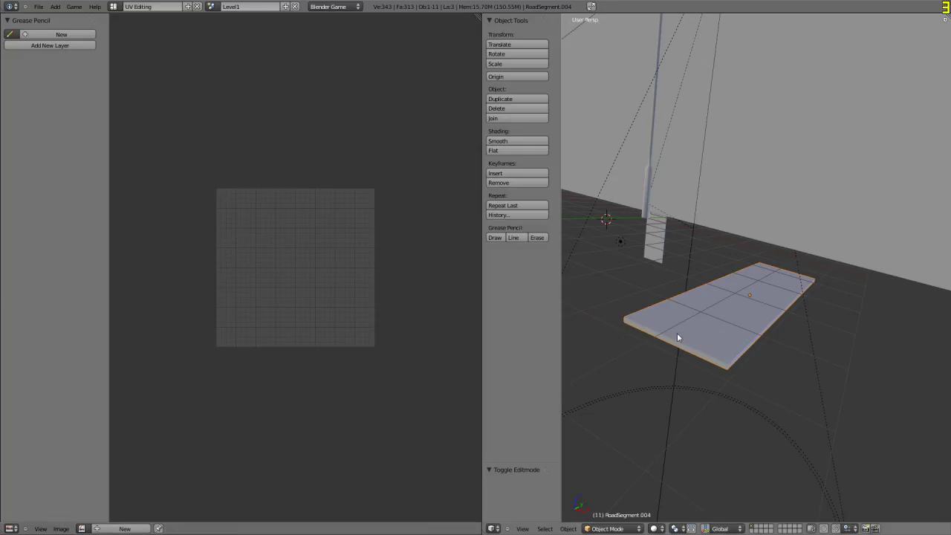
Select all of the road segment's faces in Edit Mode and rotate its UVs 90°
key(Tab)
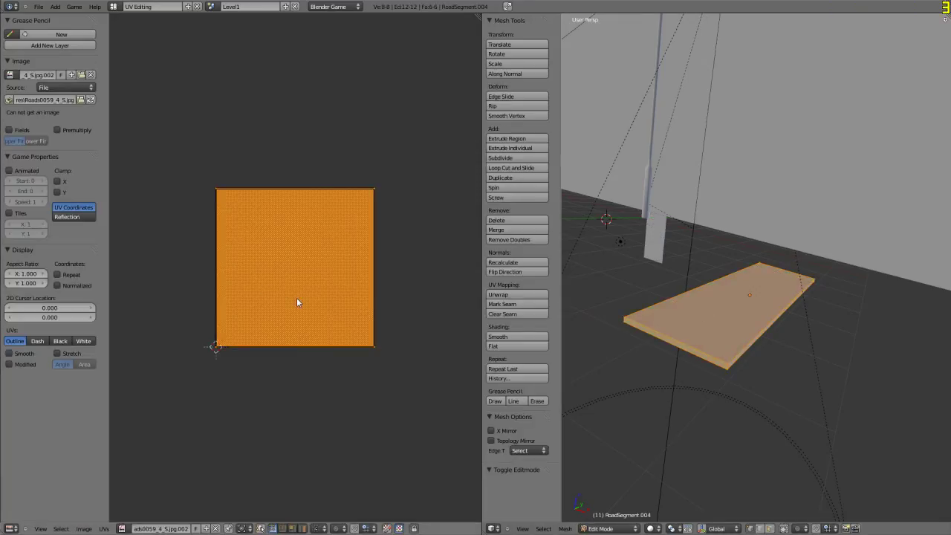
key(a)
key(a)
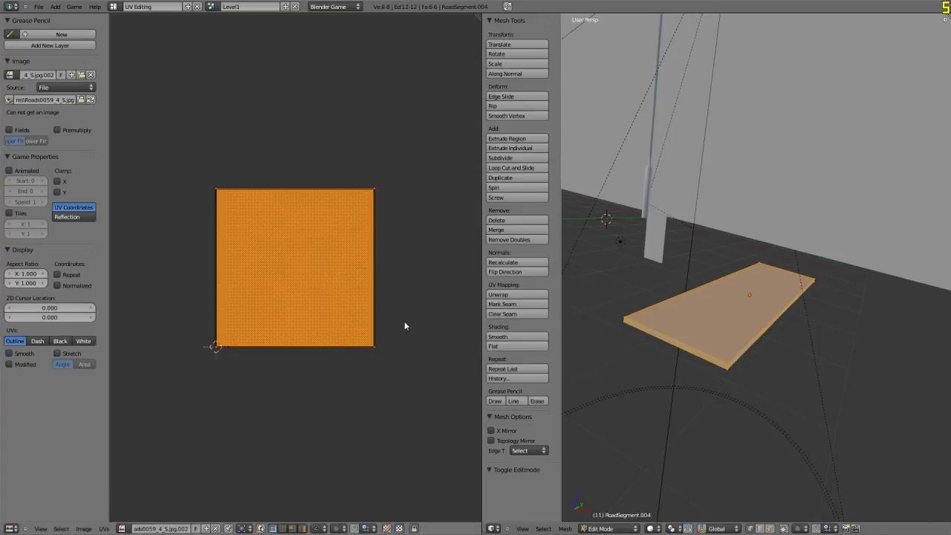
key(r)
key(Return)
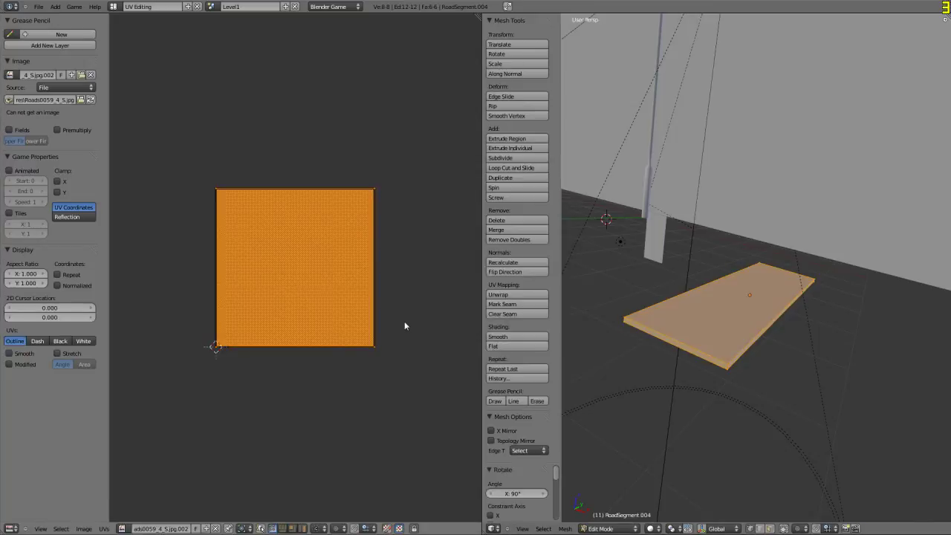
key(Tab)
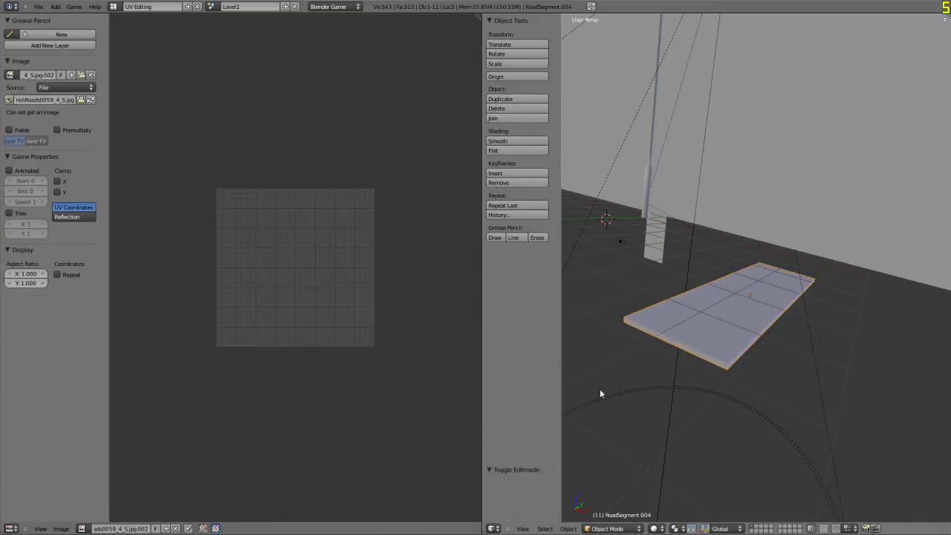
Set viewport shading to Texture and switch back to the Default layout
click(653, 529)
click(672, 487)
middle_drag(673, 491, 609, 338)
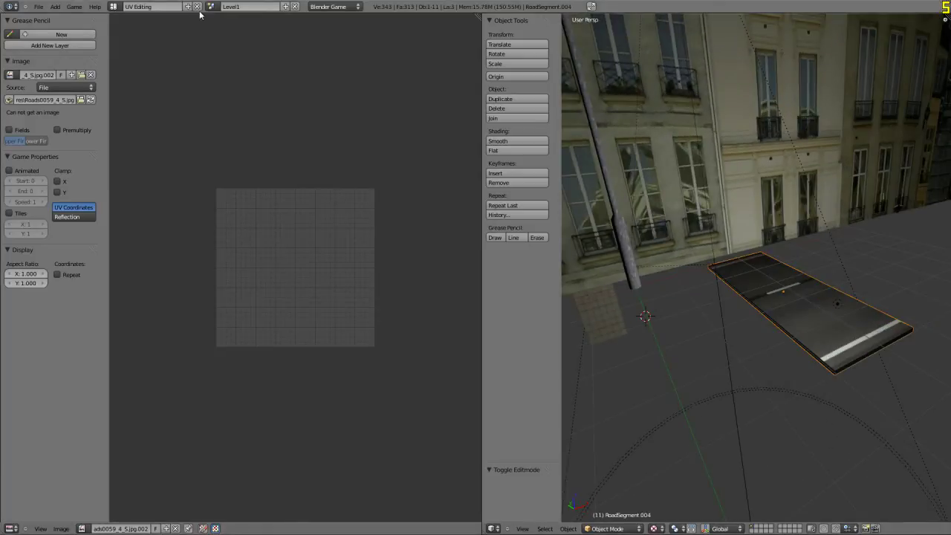
click(113, 6)
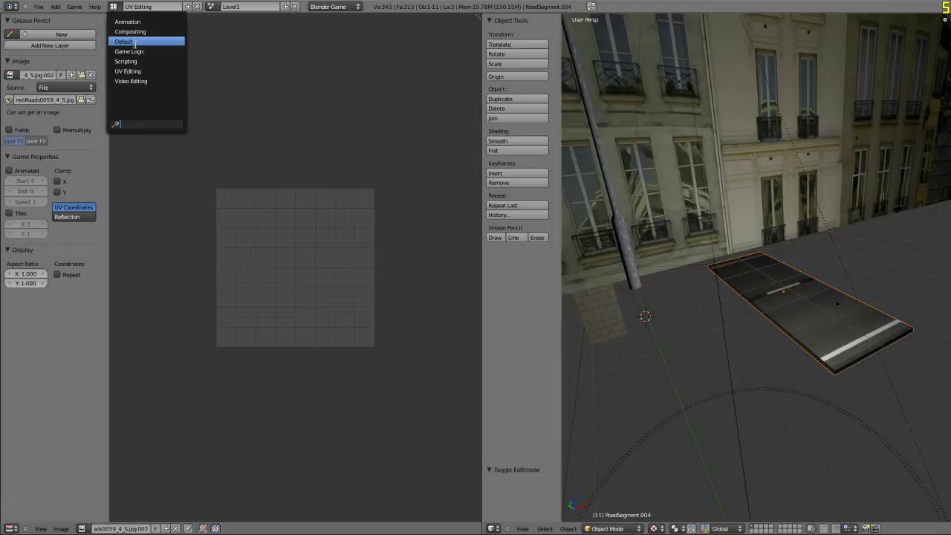
click(123, 41)
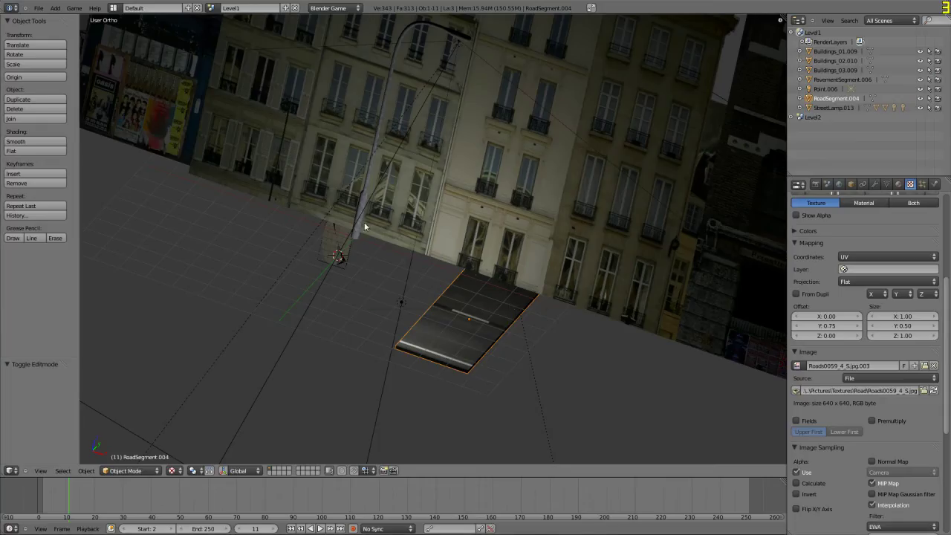
Select PavementSegment.006 and give it a free rotation
middle_drag(364, 222, 416, 288)
key(a)
scroll(406, 290, up, 3)
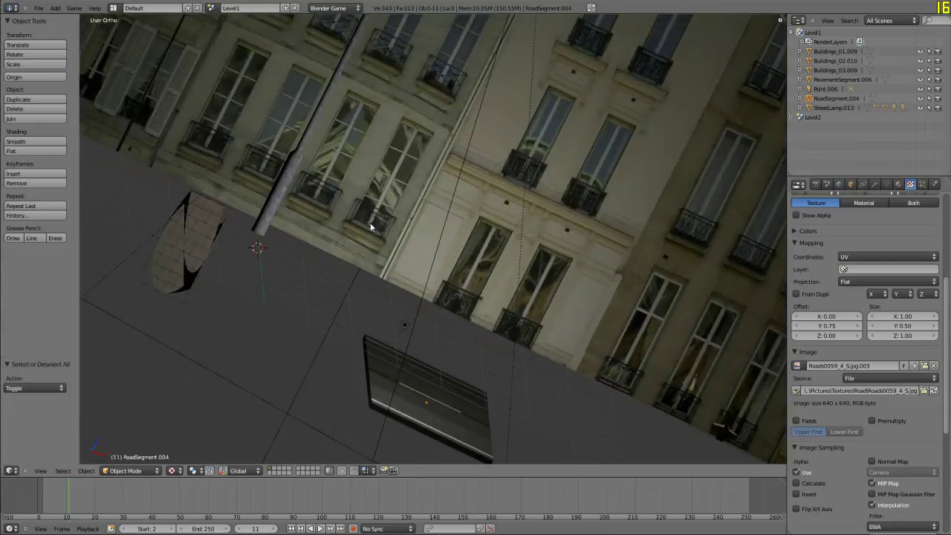
right_click(147, 246)
key(r)
key(r)
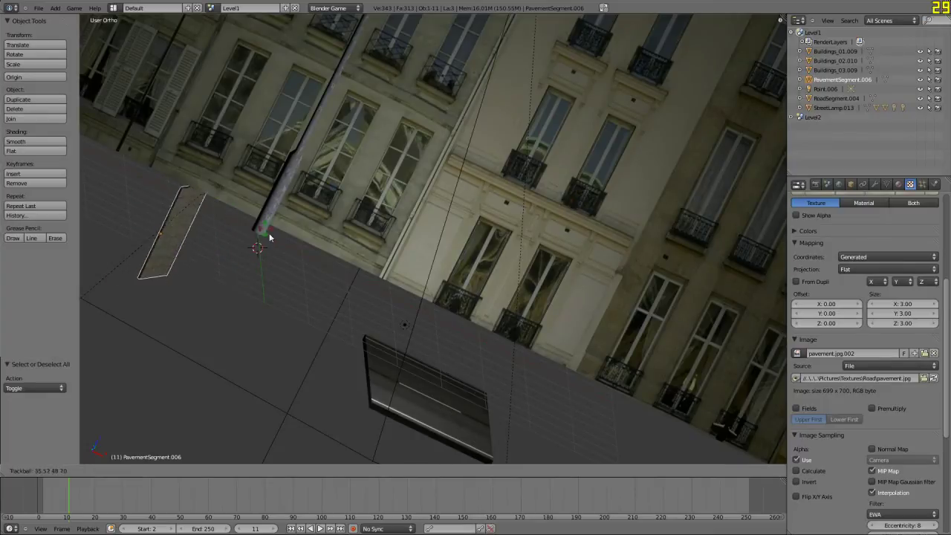
click(360, 325)
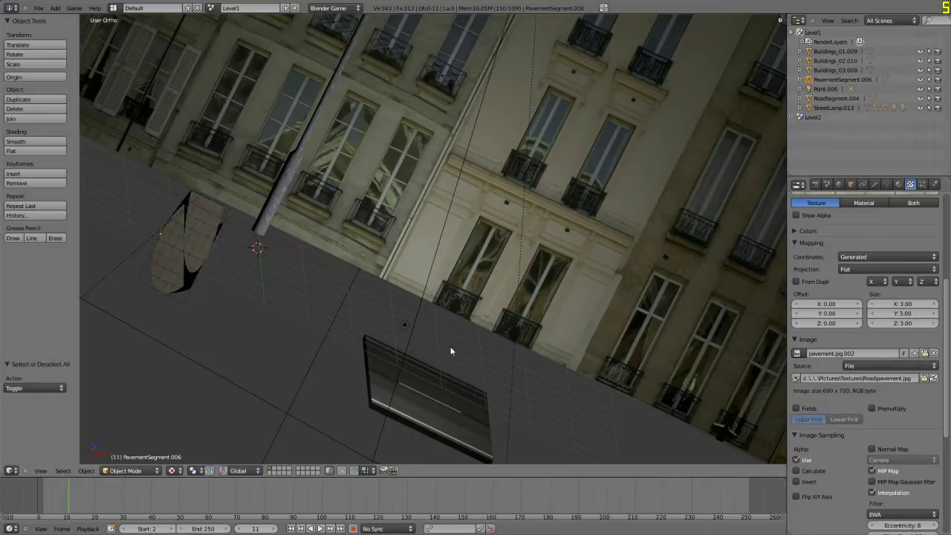
Lay the small pavement plane near the lamp flat with a 90° X rotation
middle_drag(450, 346, 296, 300)
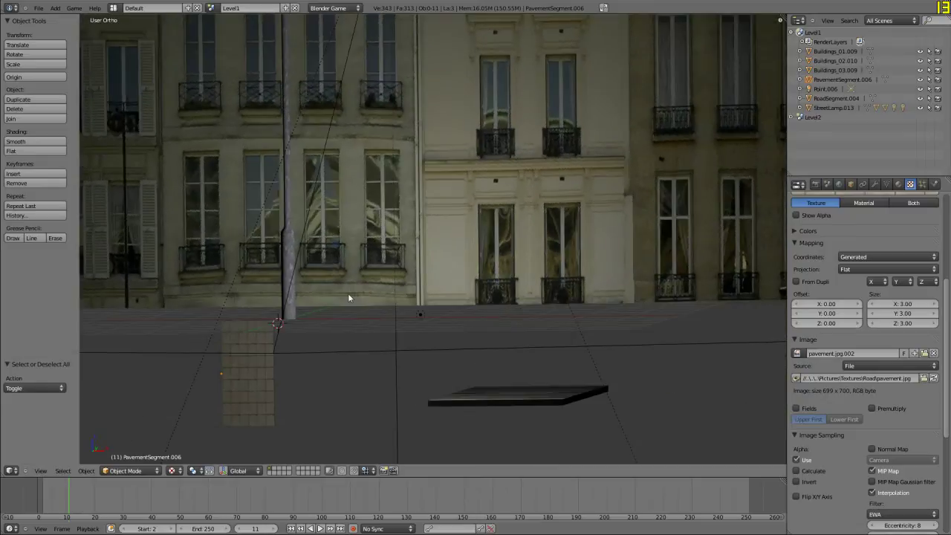
key(KP_7)
key(KP_2)
key(KP_2)
key(KP_2)
key(KP_2)
key(KP_2)
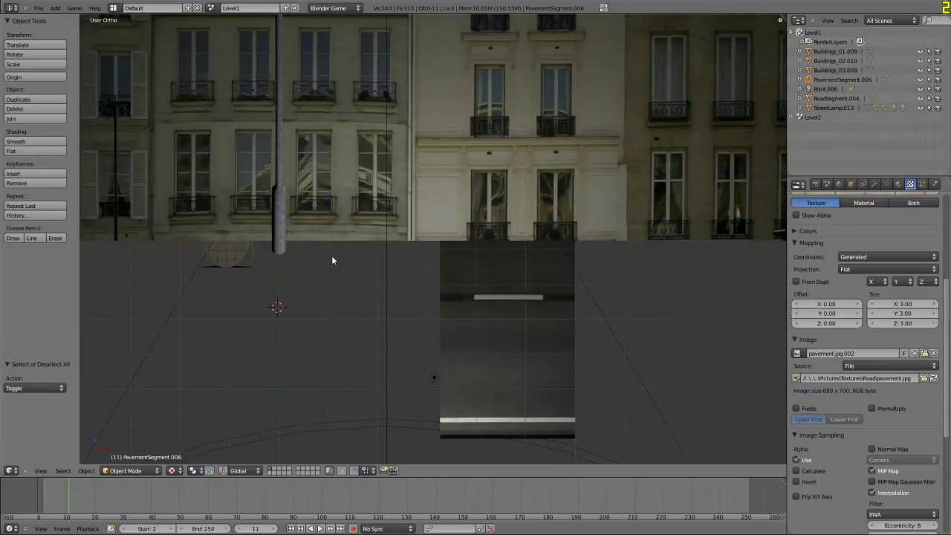
right_click(253, 261)
key(r)
key(x)
key(9)
key(0)
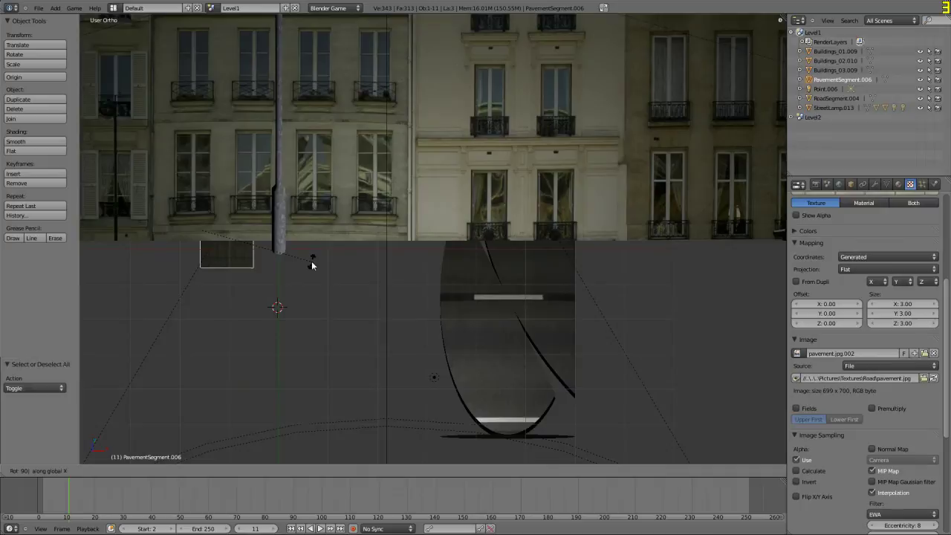
key(Return)
Slide the pavement plane 6.343 along Y beside the lamp post, then select RoadSegment.004
middle_drag(315, 266, 279, 246)
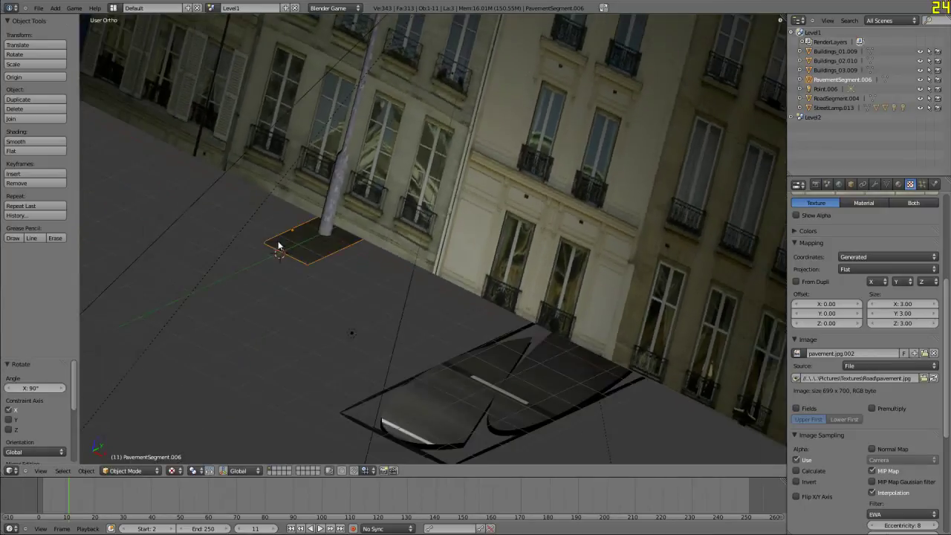
key(g)
key(y)
click(194, 337)
key(KP_1)
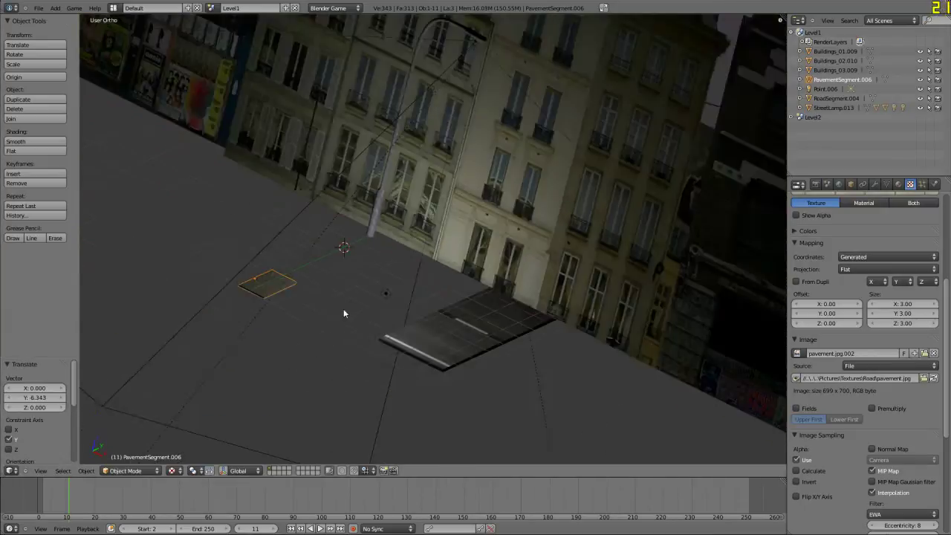
right_click(489, 228)
shift+middle_drag(489, 228, 513, 304)
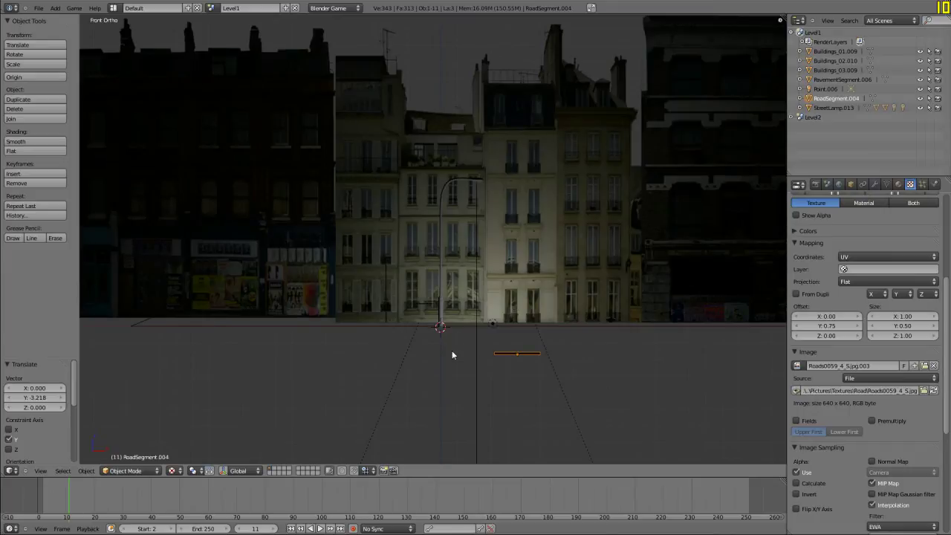
Move Point.006 over the left buildings and duplicate it as Point.011 over the right building
right_click(494, 324)
key(g)
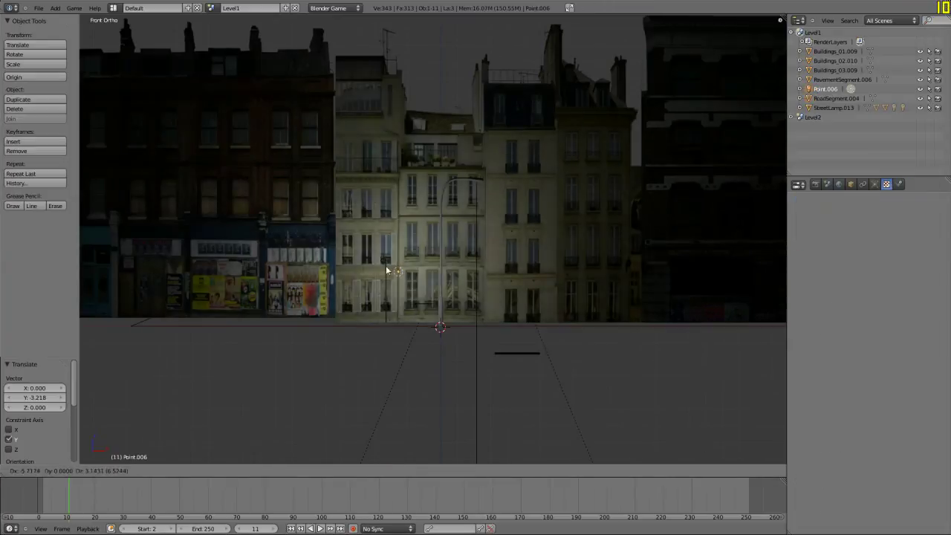
click(346, 239)
key(shift+d)
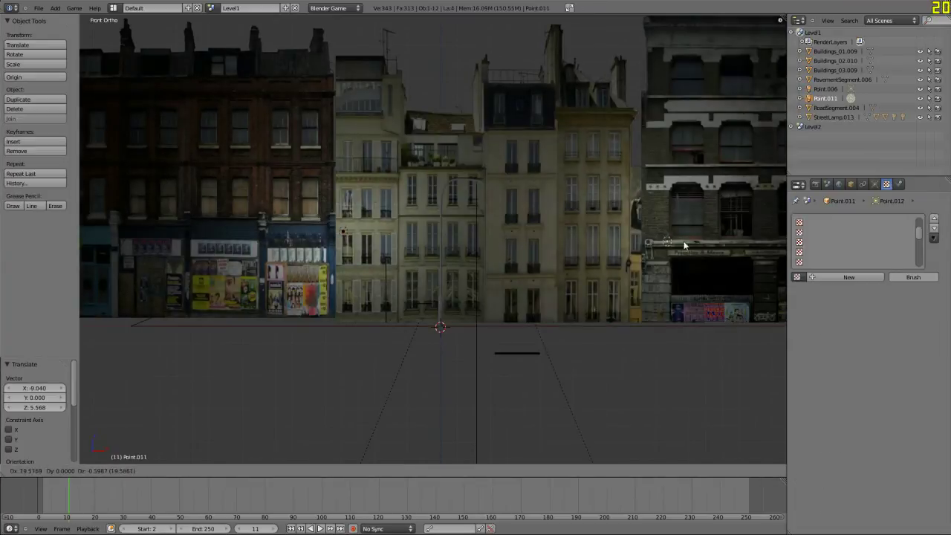
click(669, 222)
middle_drag(539, 198, 500, 276)
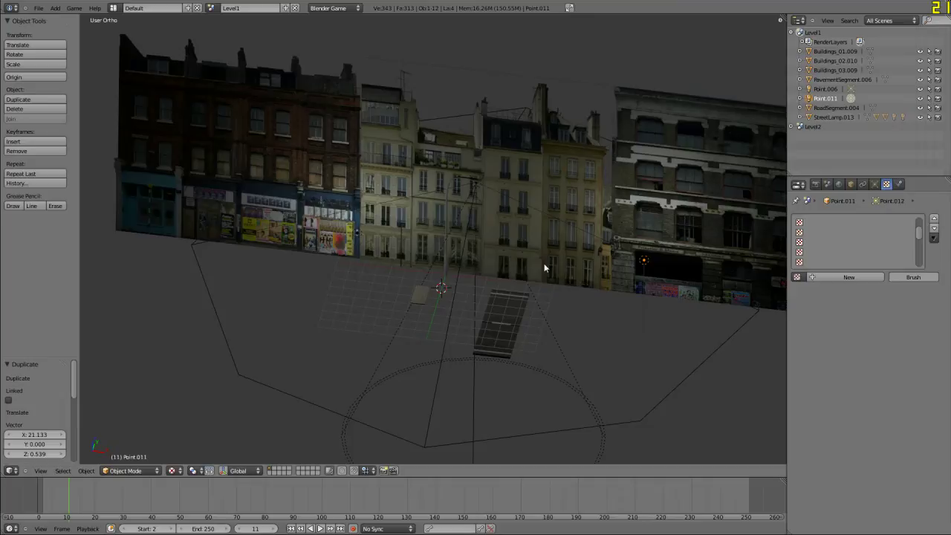
key(n)
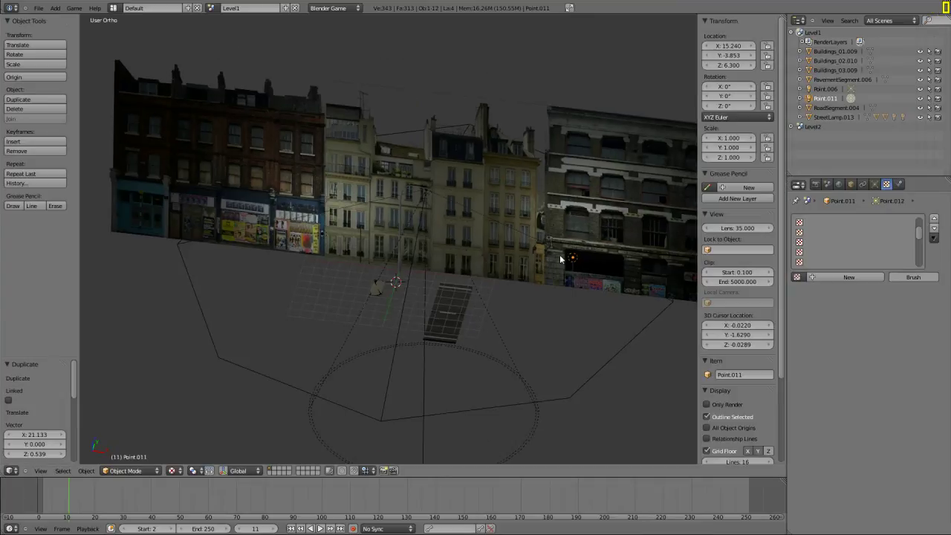
Turn off Grid Floor in the side panel's Display section
click(719, 172)
click(719, 173)
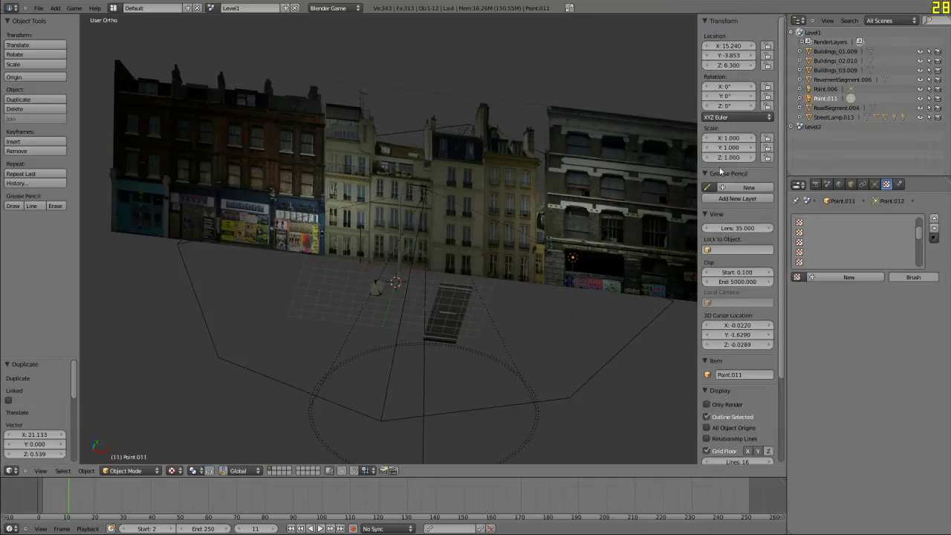
scroll(737, 184, down, 4)
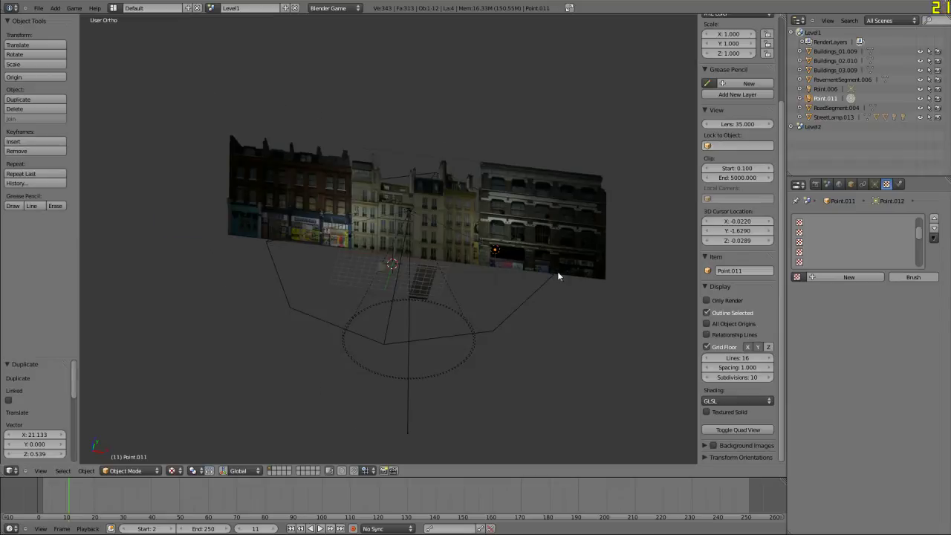
scroll(558, 273, up, 3)
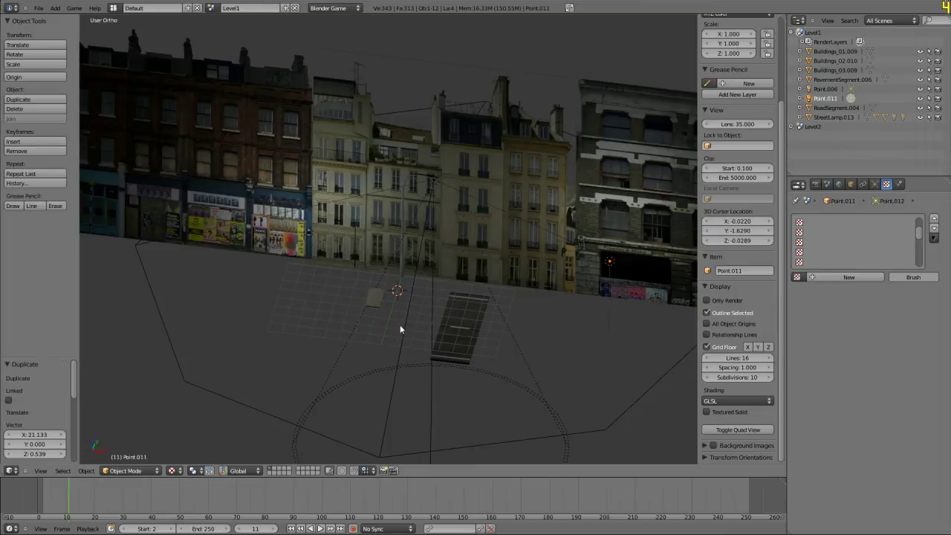
click(706, 347)
middle_drag(479, 341, 400, 310)
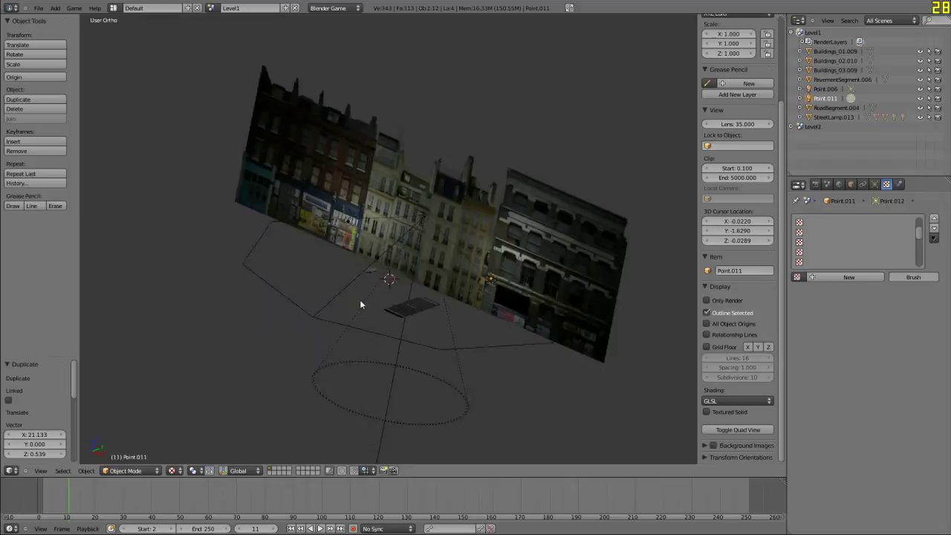
middle_drag(360, 300, 452, 292)
scroll(346, 305, up, 5)
scroll(436, 257, up, 5)
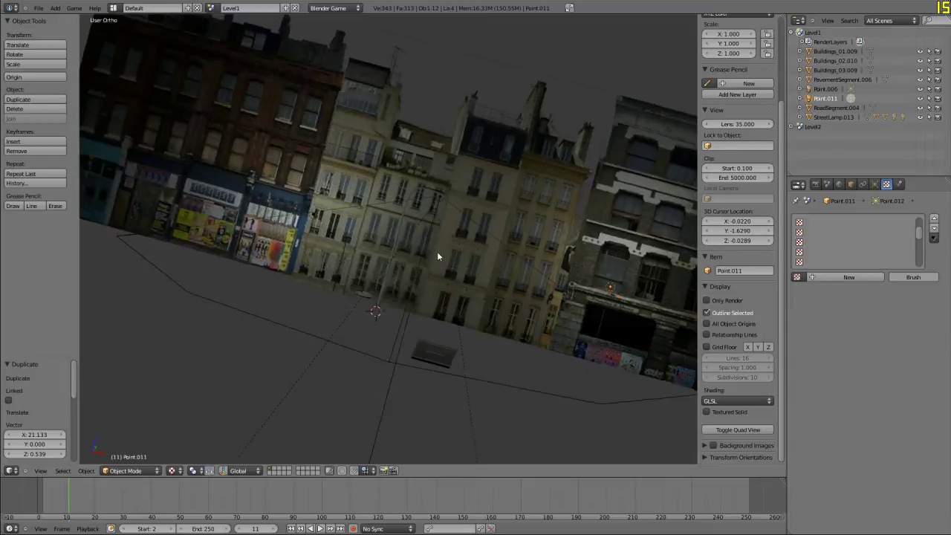
middle_drag(437, 255, 469, 259)
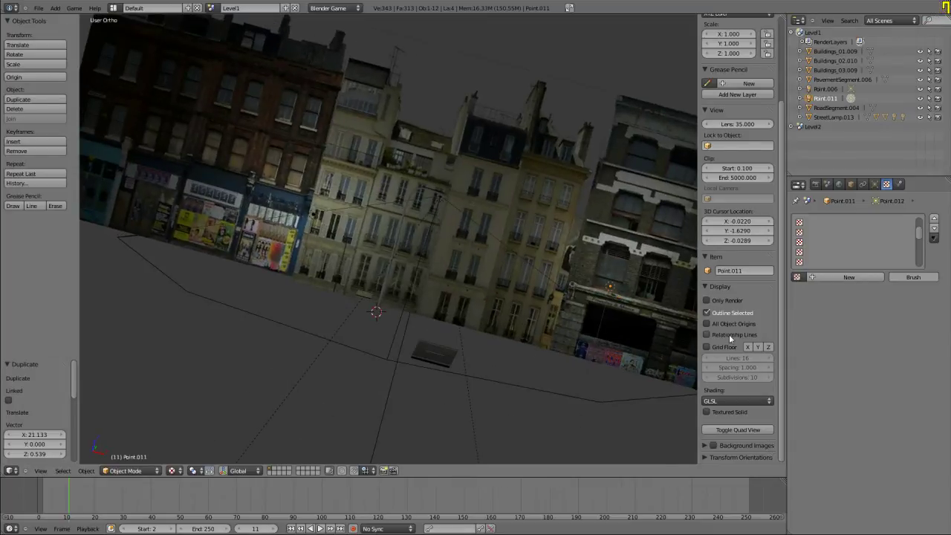
Keep GLSL as the material shading mode
click(736, 402)
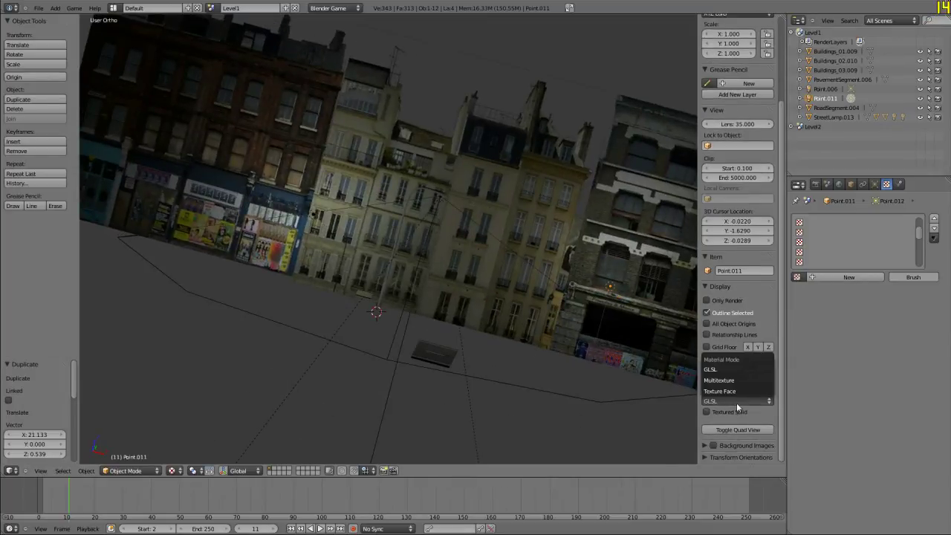
click(758, 402)
click(720, 369)
Snap the 3D cursor to the scene origin
middle_drag(578, 339, 331, 334)
scroll(416, 291, down, 4)
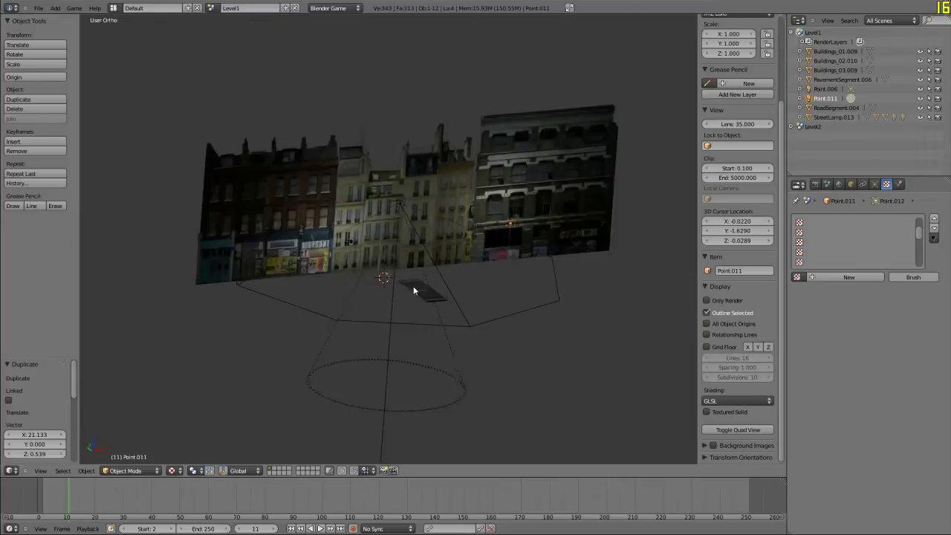
key(KP_7)
scroll(413, 286, up, 2)
right_click(435, 276)
key(KP_1)
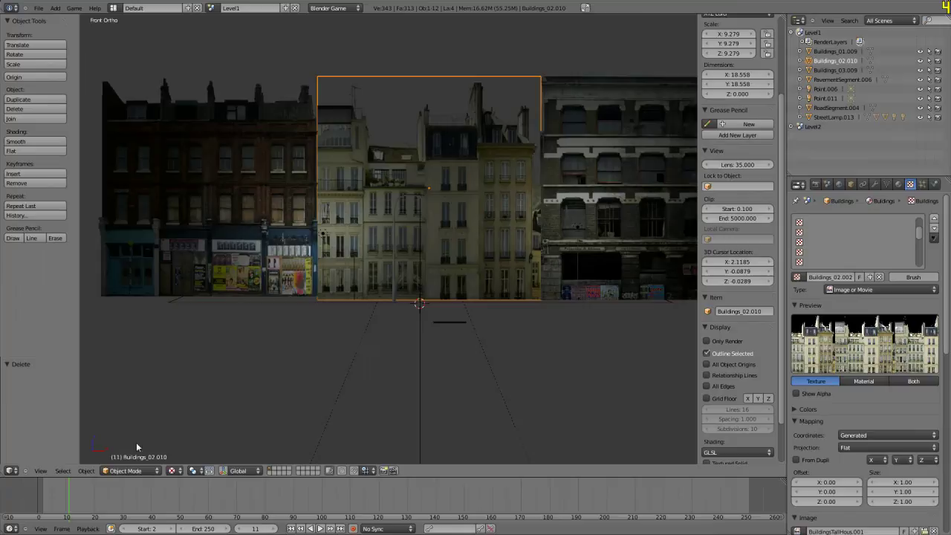
click(87, 470)
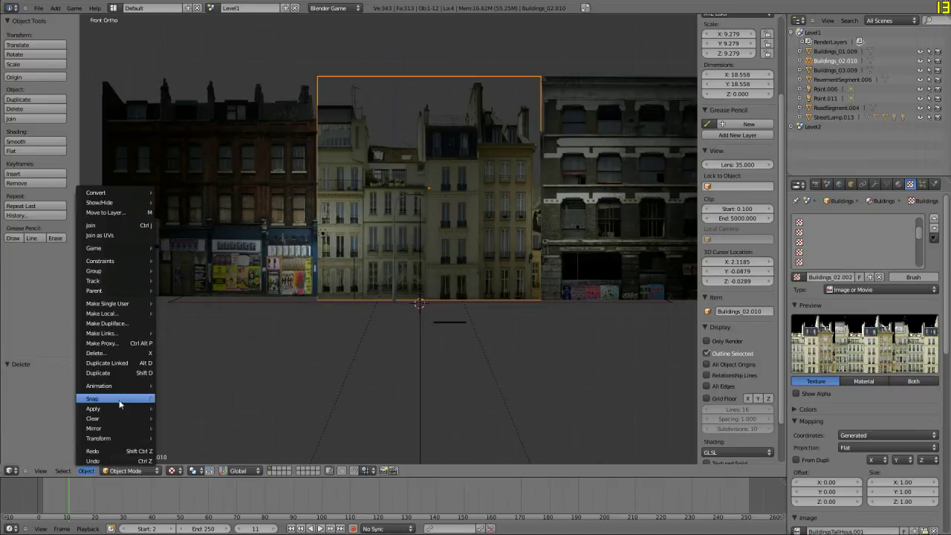
mouse_move(121, 399)
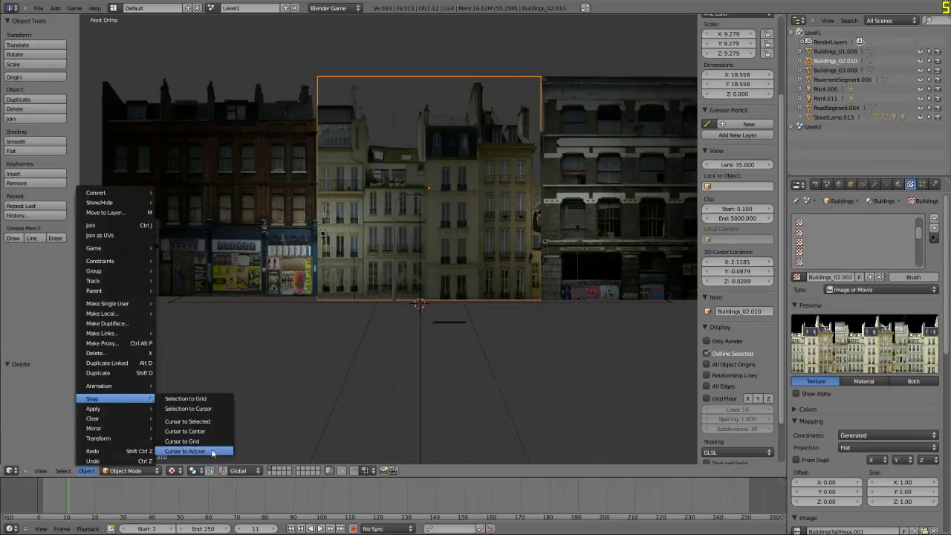
click(214, 432)
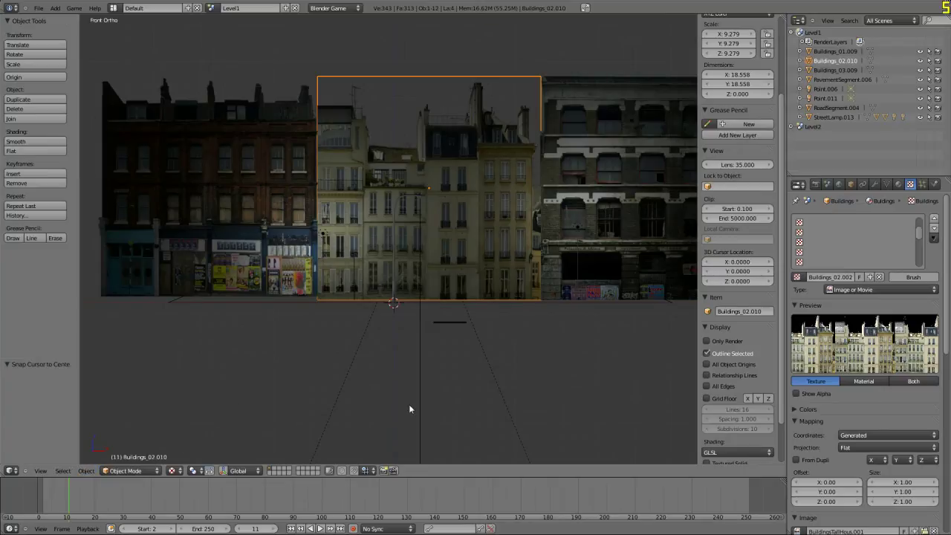
Add a mesh plane at the origin and scale it to 27.039
key(shift+a)
mouse_move(427, 348)
click(457, 347)
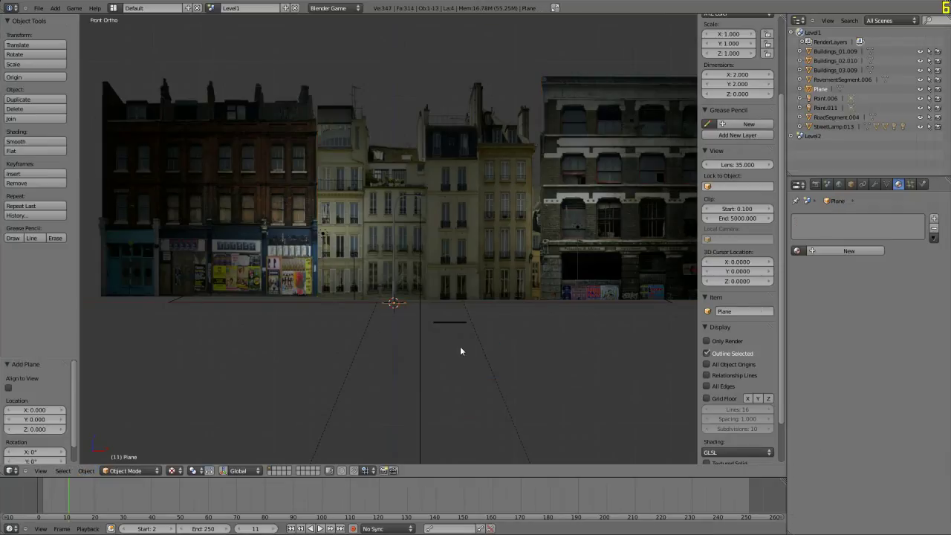
key(s)
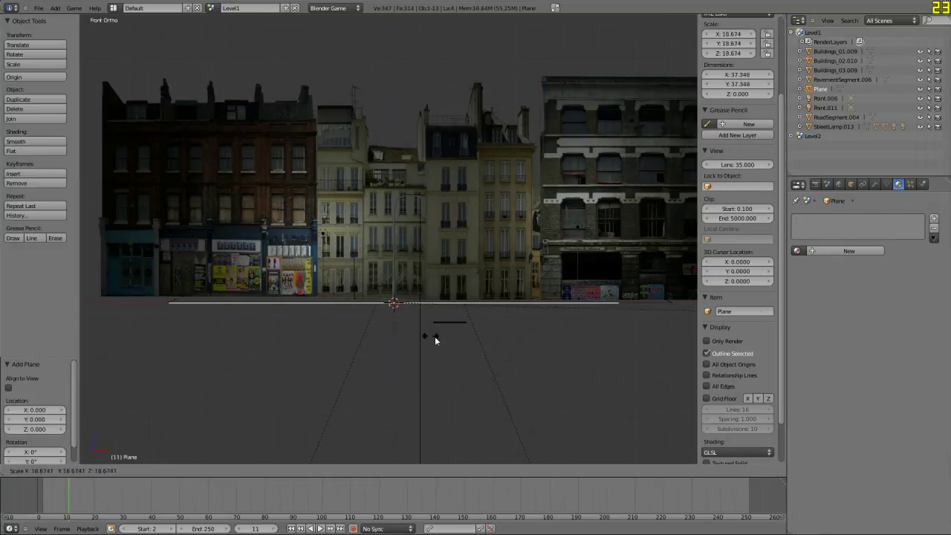
click(355, 339)
middle_drag(355, 250, 355, 272)
key(KP_1)
Raise RoadSegment.004 by 1.684 along Z
scroll(367, 272, up, 1)
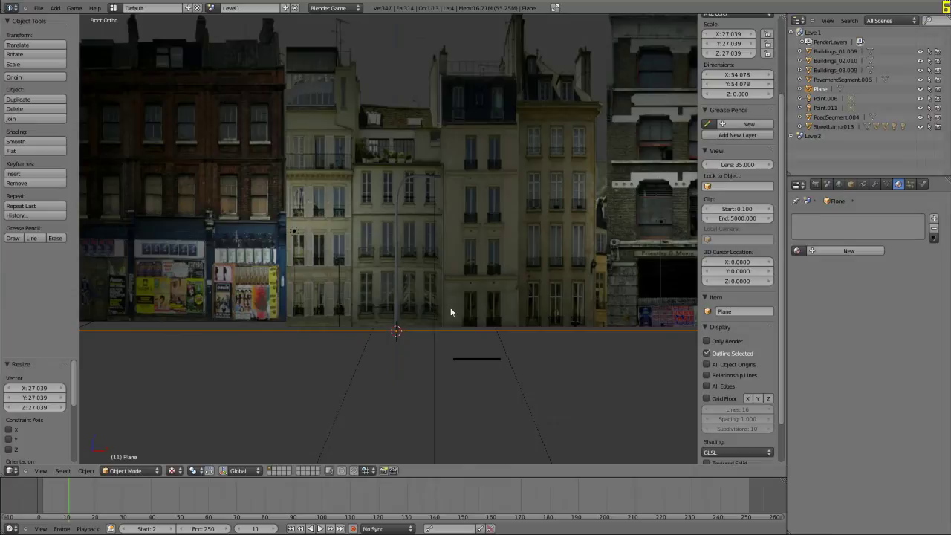
right_click(462, 357)
key(g)
key(z)
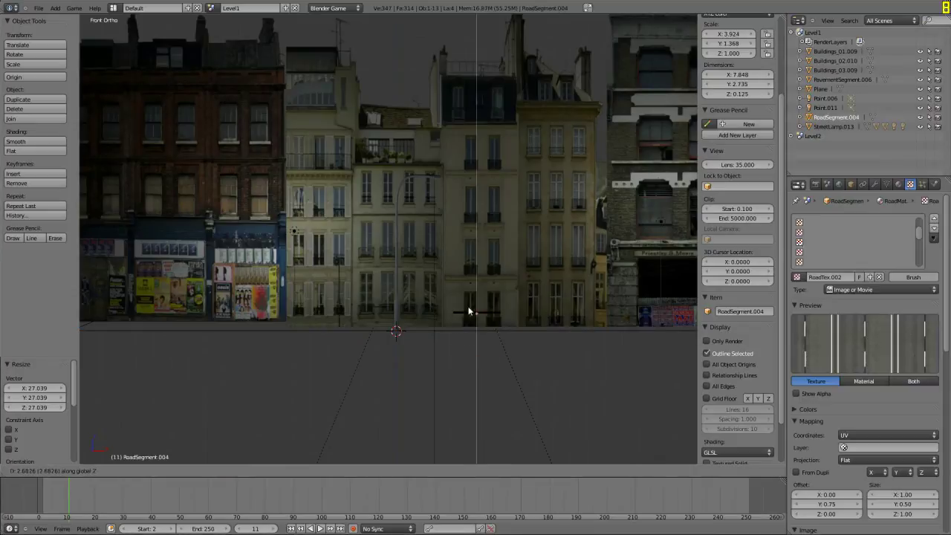
click(468, 330)
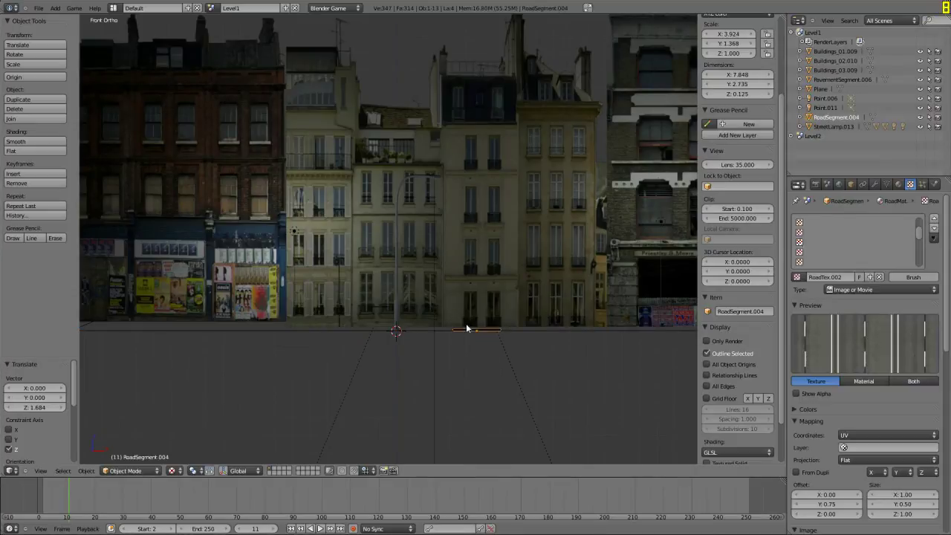
mouse_move(468, 330)
middle_down()
mouse_move(397, 337)
mouse_move(317, 325)
mouse_move(468, 327)
mouse_move(336, 283)
mouse_move(467, 329)
middle_up()
Toggle Edit Mode on the road segment and select a single vertex
key(Tab)
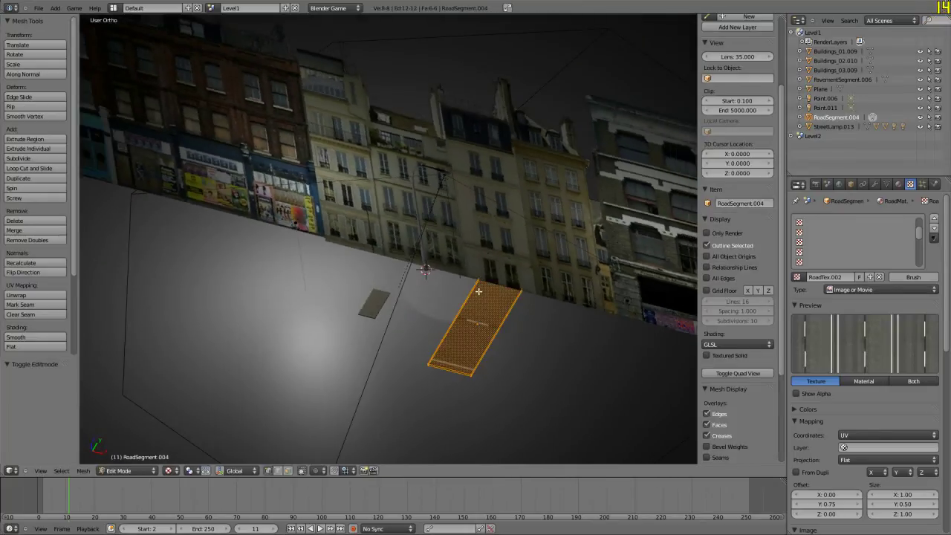
key(Tab)
middle_drag(478, 291, 407, 348)
key(Tab)
right_click(439, 322)
key(Tab)
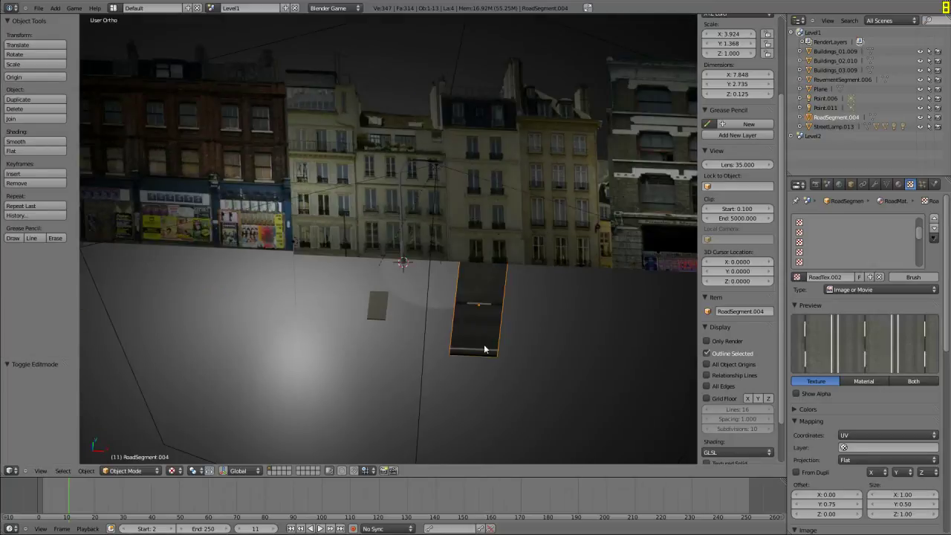
Move the road segment along X to -10.374 and show its RoadMat.002 material settings
key(g)
key(x)
click(201, 340)
middle_drag(201, 340, 394, 369)
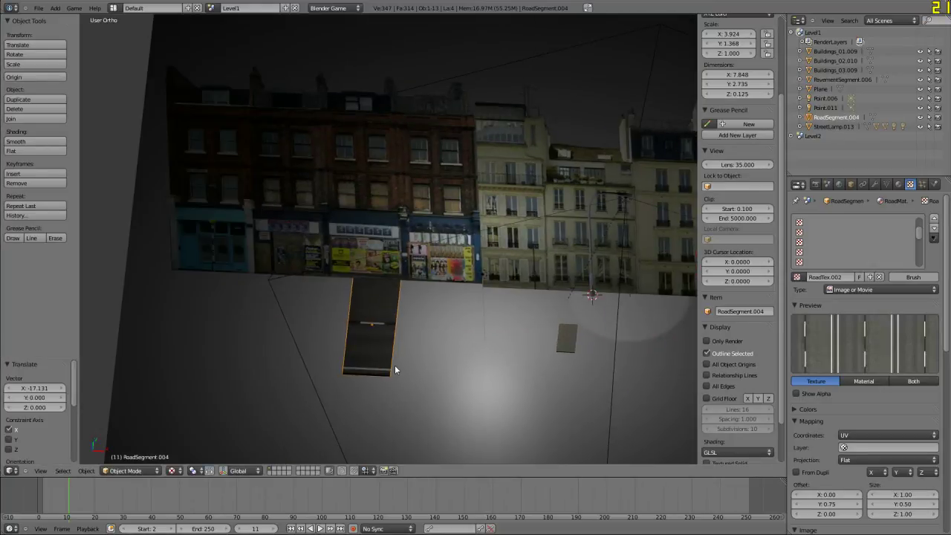
key(g)
key(x)
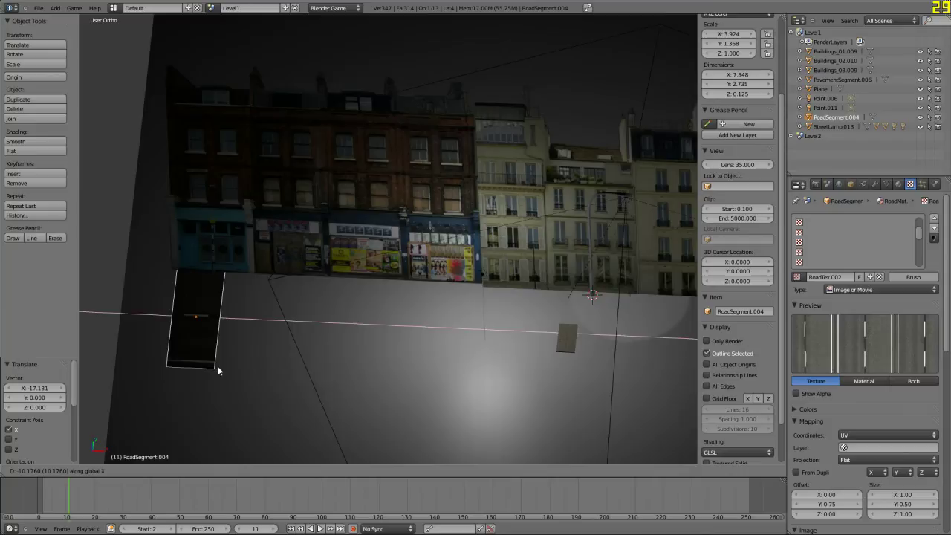
click(215, 367)
middle_drag(214, 367, 321, 321)
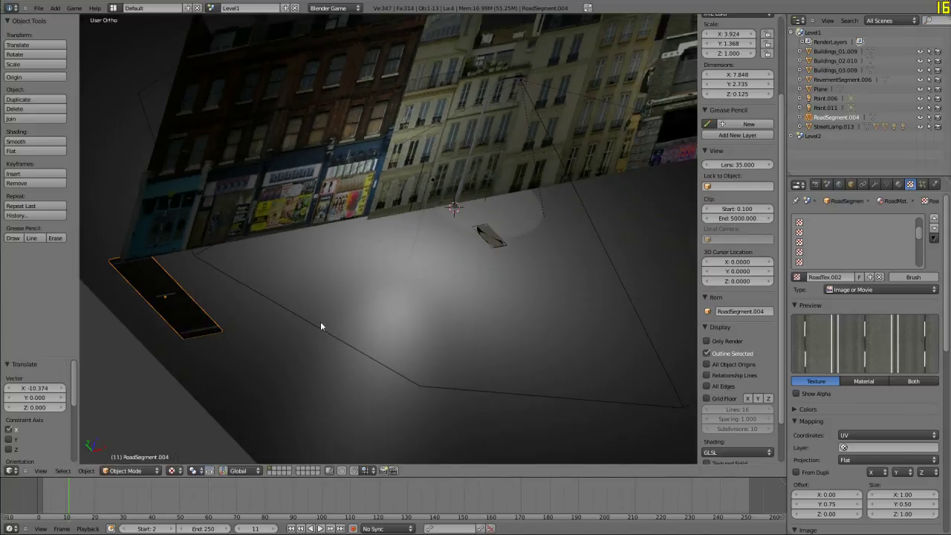
middle_drag(280, 349, 371, 350)
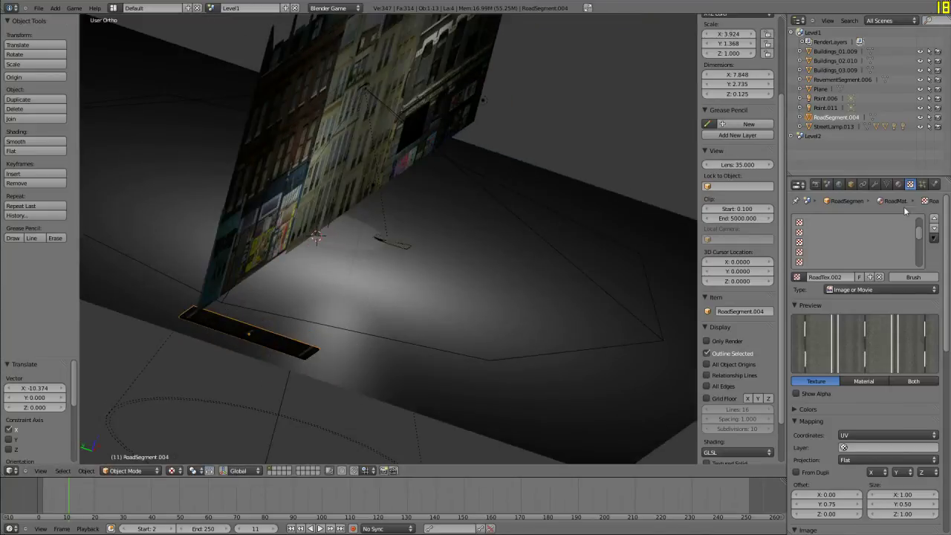
click(887, 184)
click(899, 184)
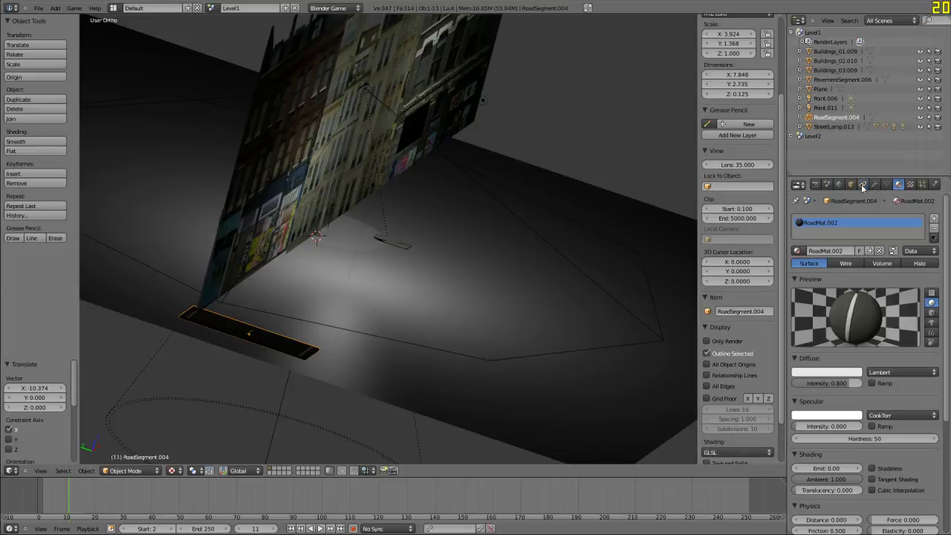
Add an Array modifier to the road segment with relative X offset 0
click(874, 185)
click(844, 232)
click(757, 254)
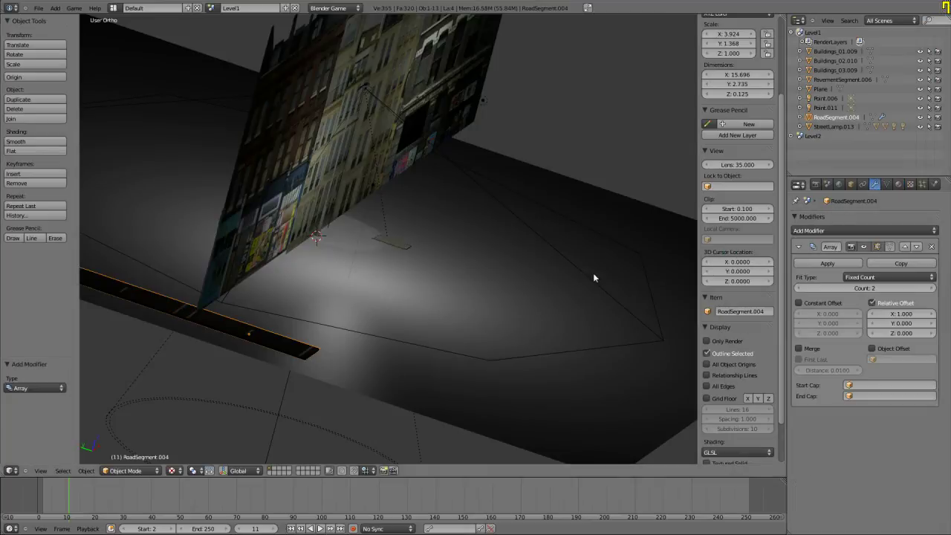
middle_drag(593, 278, 319, 294)
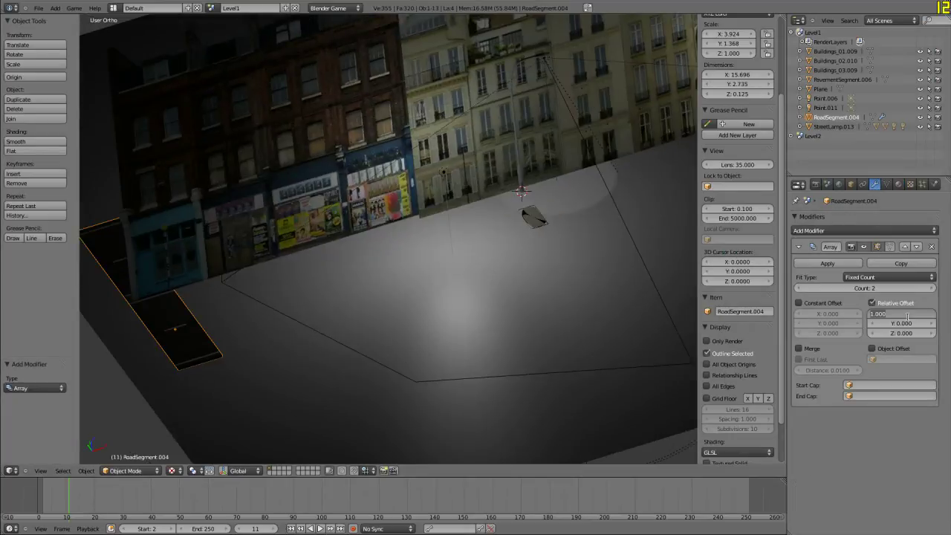
text(0)
key(Return)
Set the array's relative Y offset to 1 and count to 20
double_click(902, 323)
text(1)
key(Return)
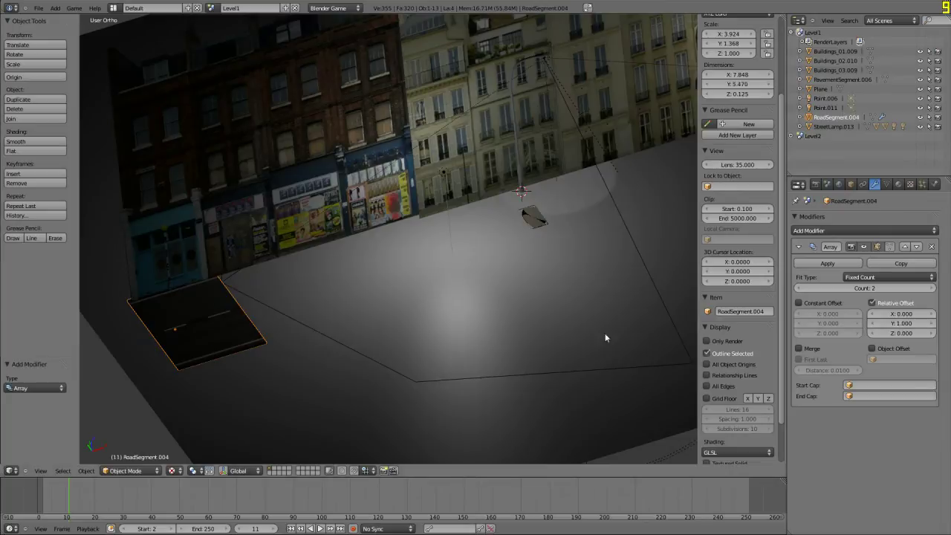
drag(861, 288, 902, 288)
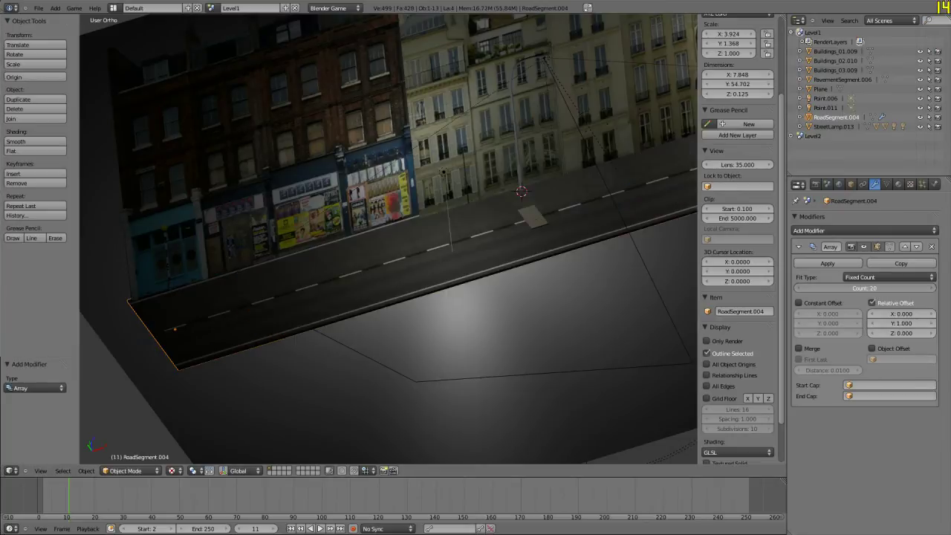
middle_drag(475, 283, 423, 328)
key(a)
scroll(458, 271, up, 3)
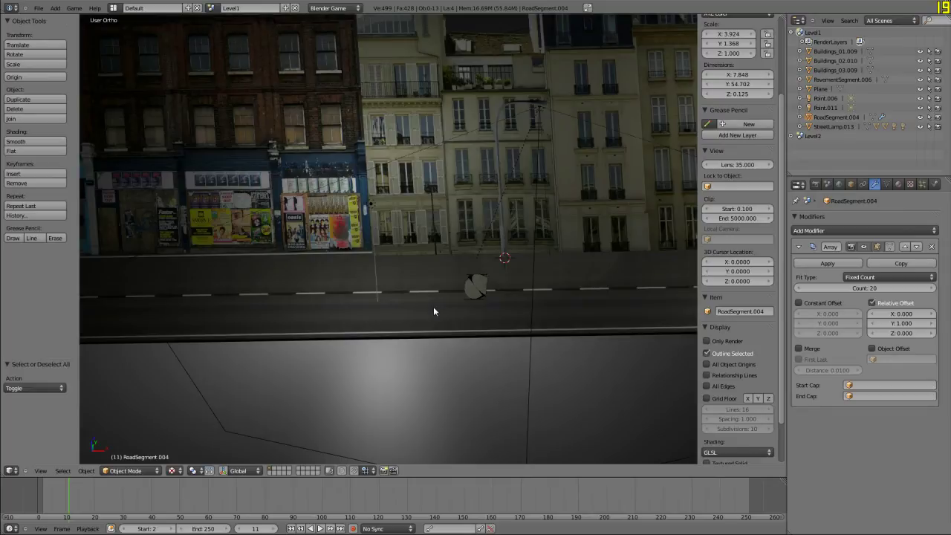
middle_drag(433, 311, 481, 255)
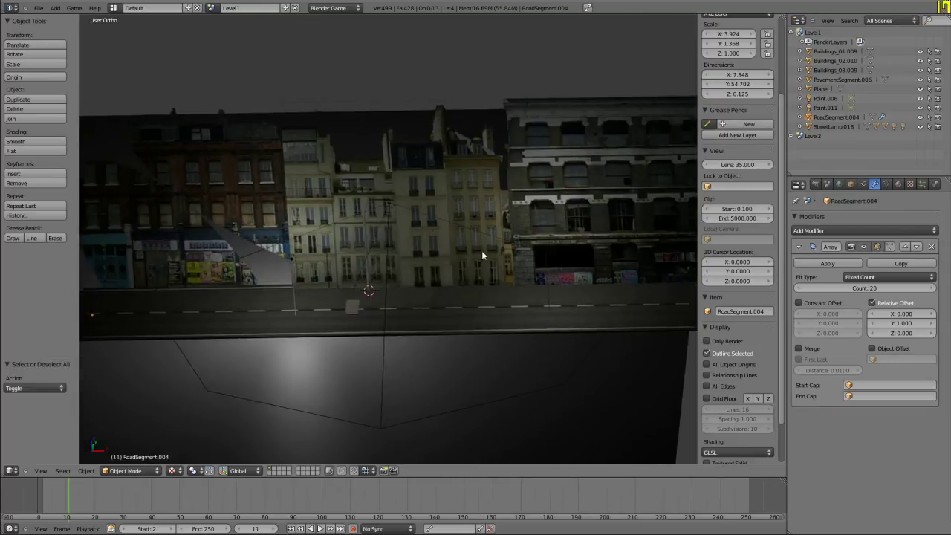
Select PavementSegment.006 and lower it along Z to -1.255
scroll(481, 254, down, 2)
right_click(354, 301)
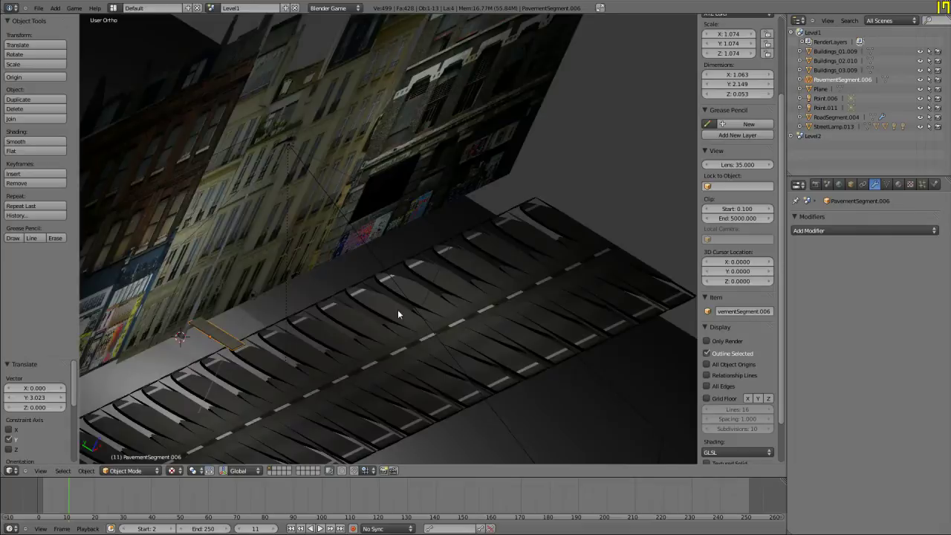
key(KP_1)
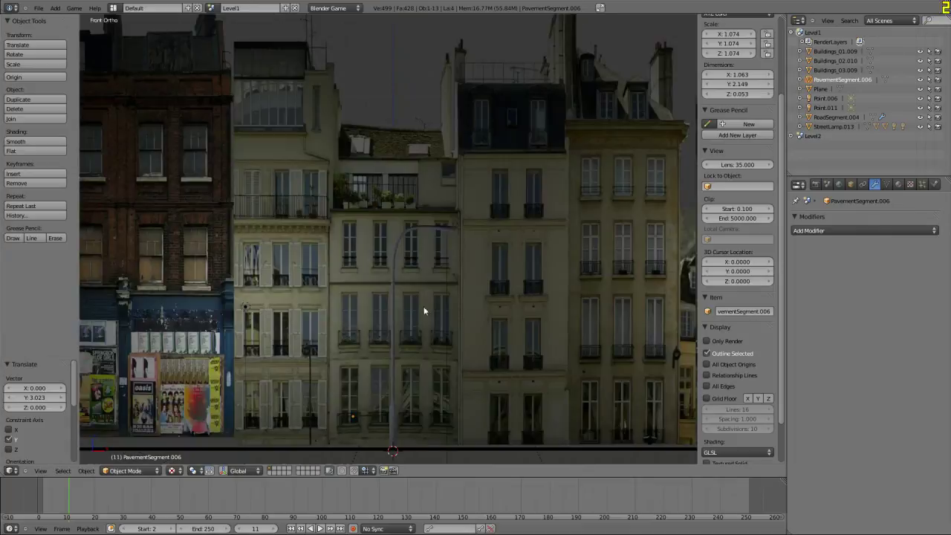
shift+middle_drag(424, 306, 401, 186)
scroll(319, 312, down, 4)
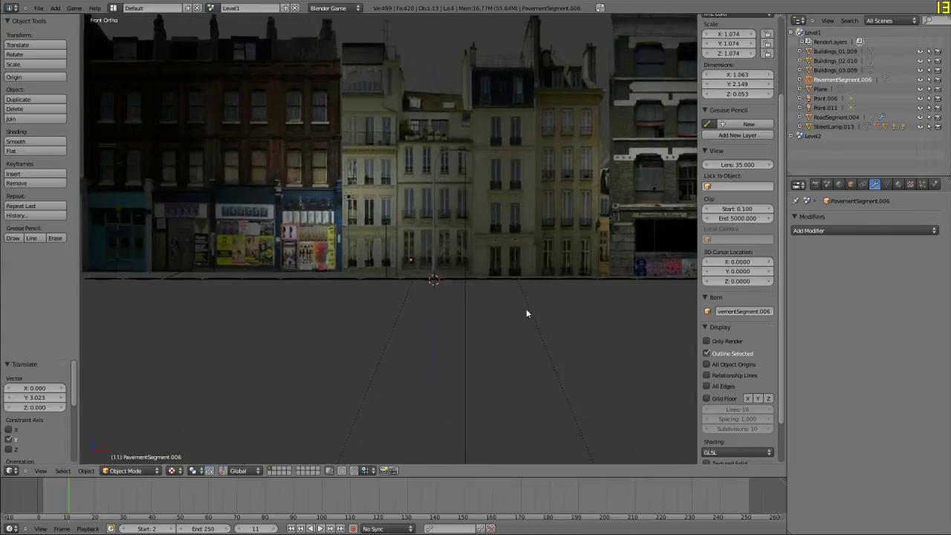
scroll(533, 308, down, 2)
scroll(405, 254, up, 6)
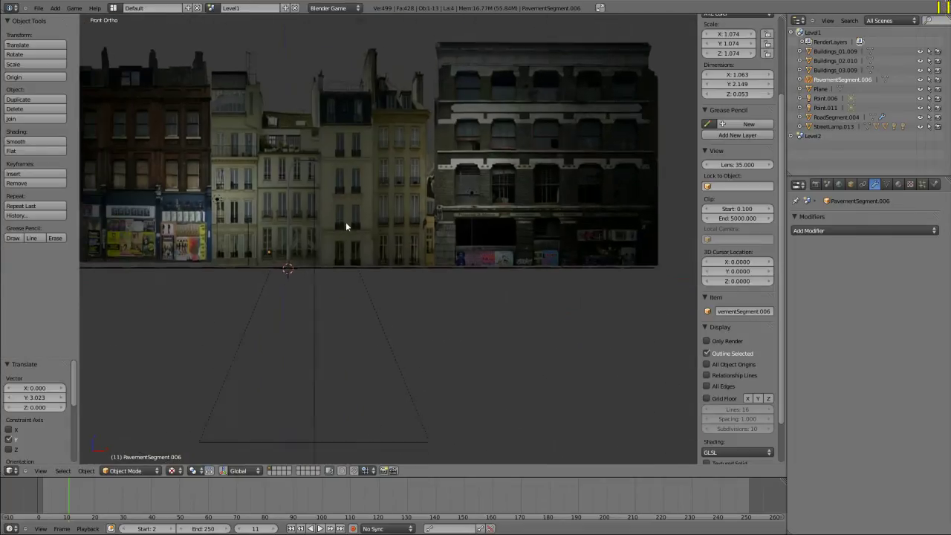
scroll(366, 264, up, 3)
middle_drag(451, 264, 492, 234)
key(KP_1)
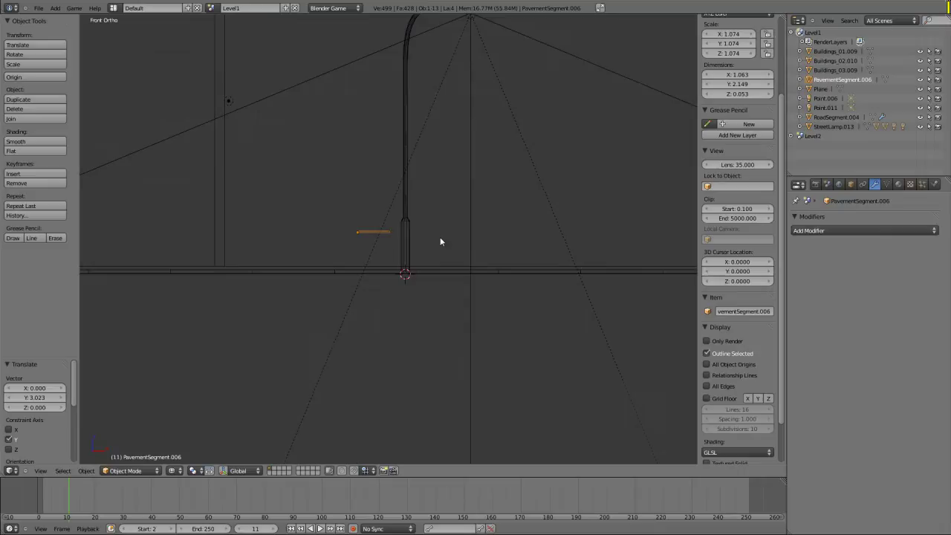
key(g)
key(z)
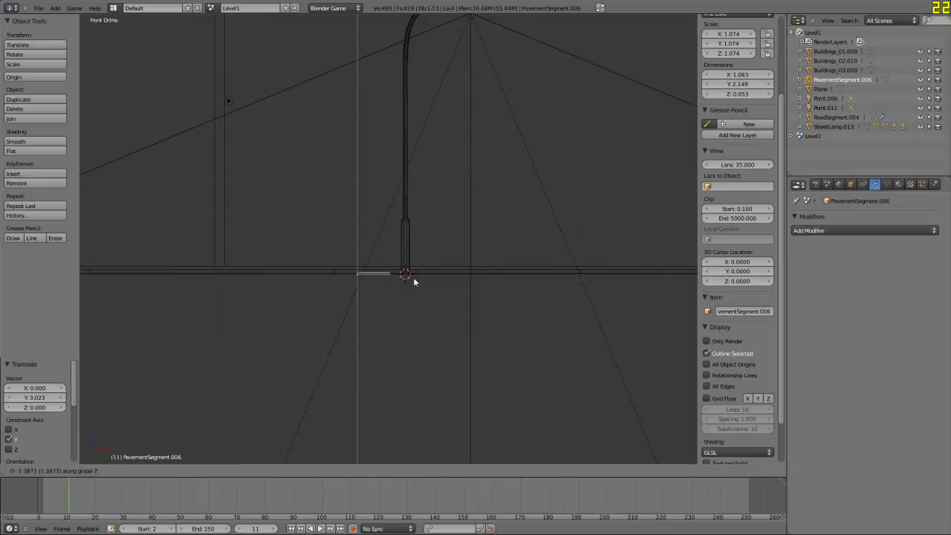
click(413, 274)
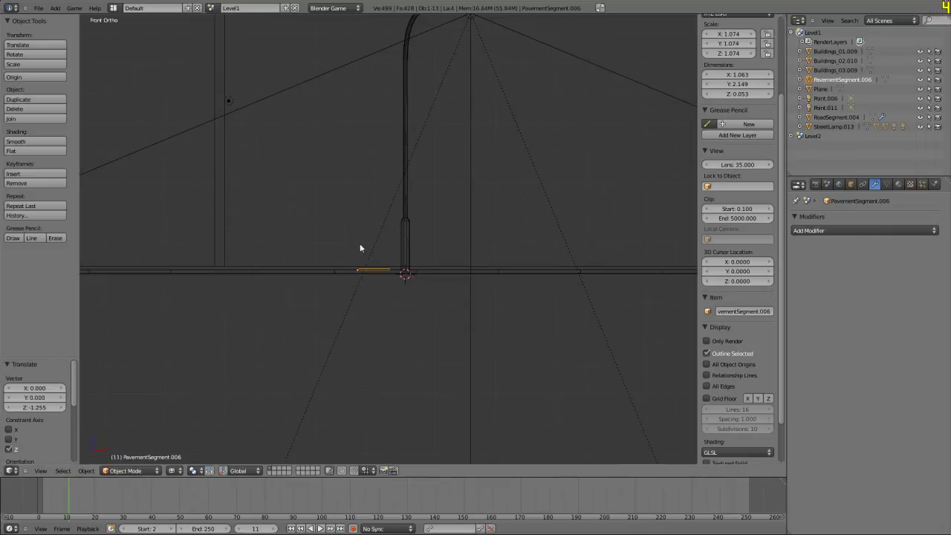
Switch the viewport shading to Texture to show the scene textured
middle_drag(360, 248, 350, 295)
key(z)
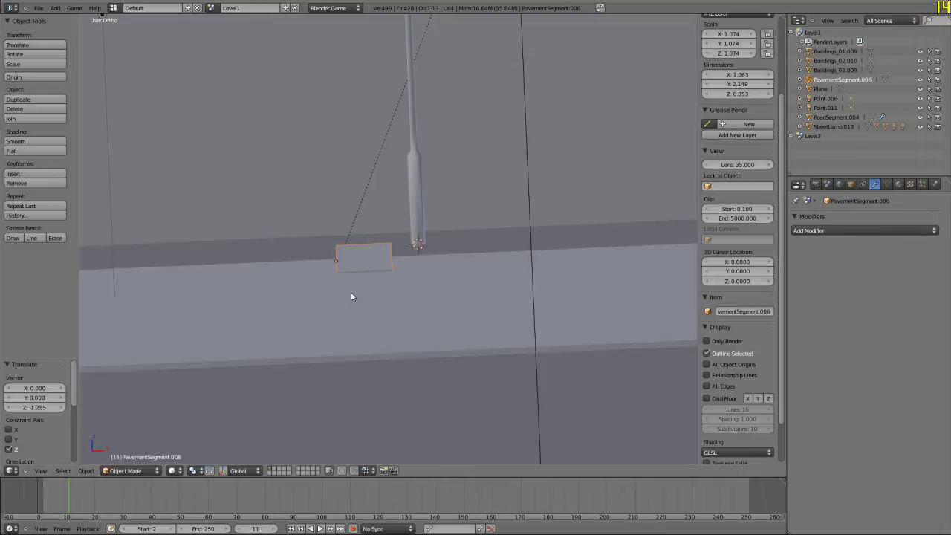
click(173, 471)
click(195, 429)
Slide the pavement 1.173 along Y toward the facades, then reselect it
middle_drag(203, 341, 361, 352)
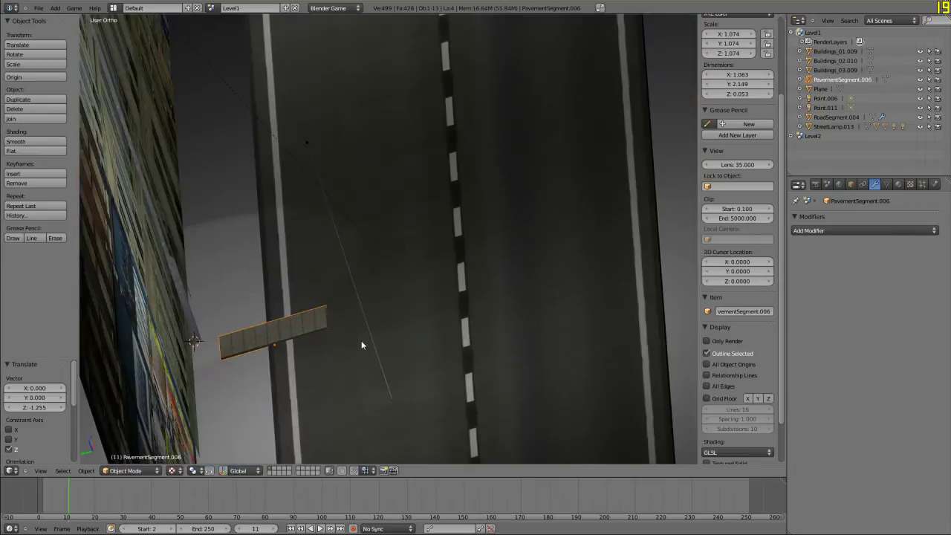
key(g)
key(y)
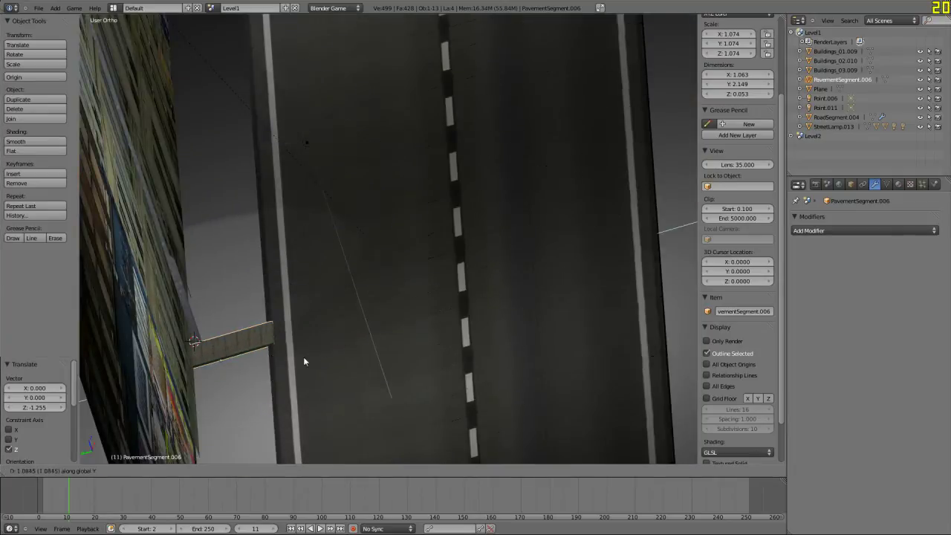
click(302, 355)
middle_drag(303, 355, 417, 183)
key(a)
right_click(417, 182)
In Edit Mode from the top view, stretch the strip's right-end vertices along X
key(KP_7)
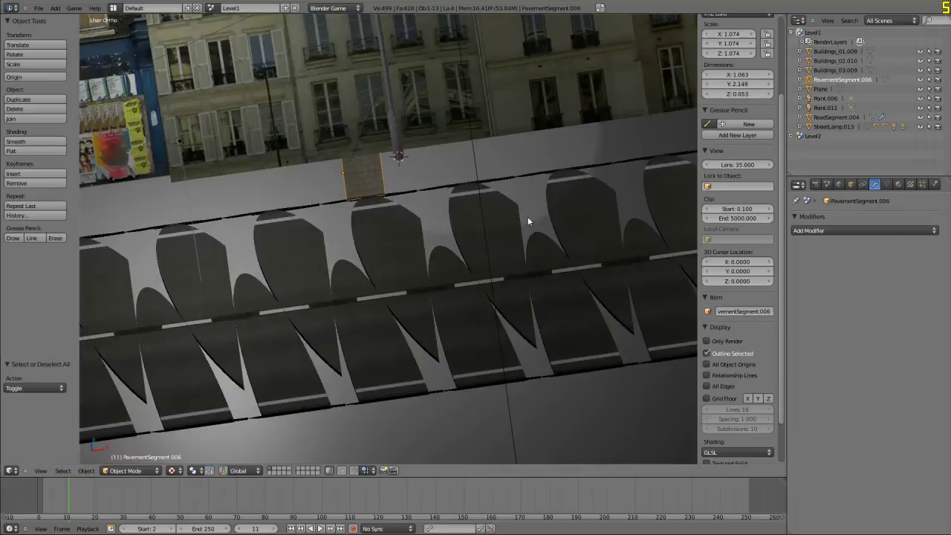
key(KP_5)
key(Tab)
scroll(430, 186, down, 5)
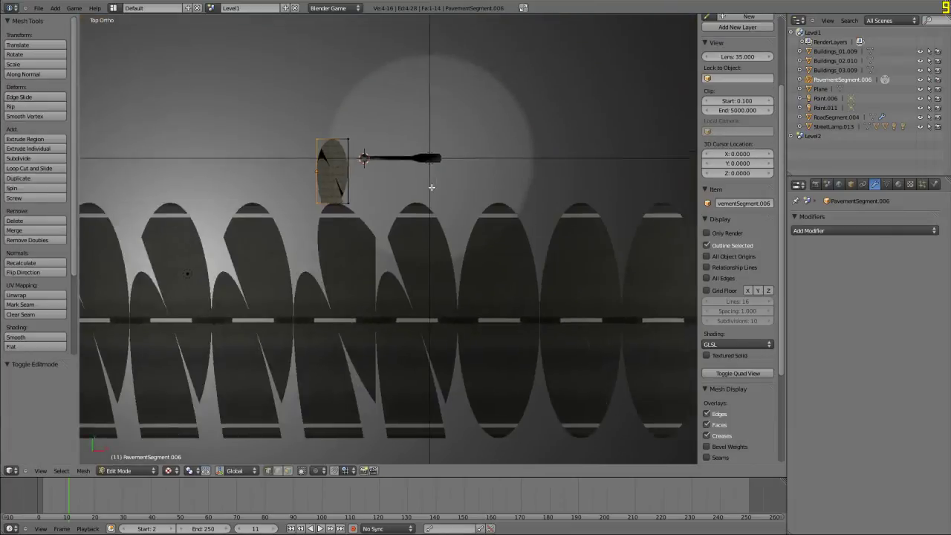
right_click(338, 181)
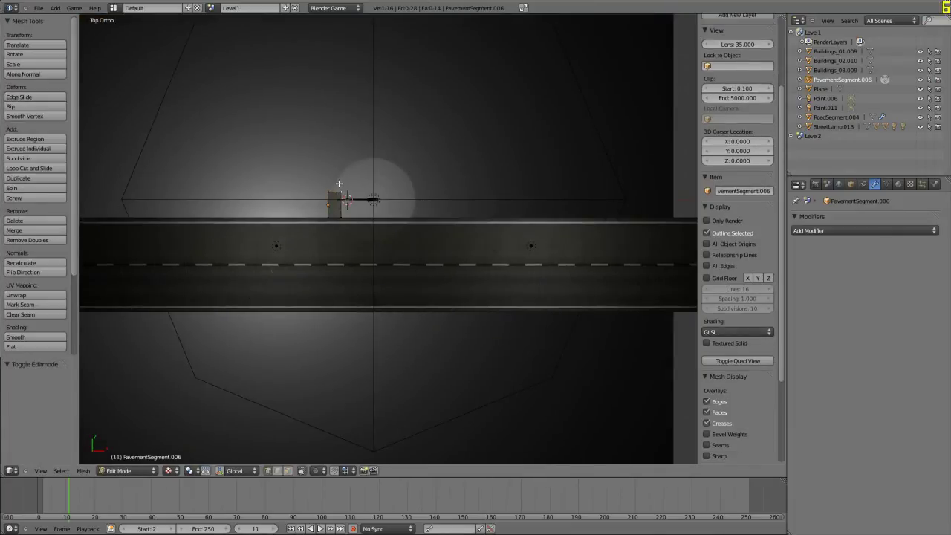
key(z)
drag(336, 179, 355, 242)
shift+middle_drag(449, 230, 367, 250)
key(g)
key(y)
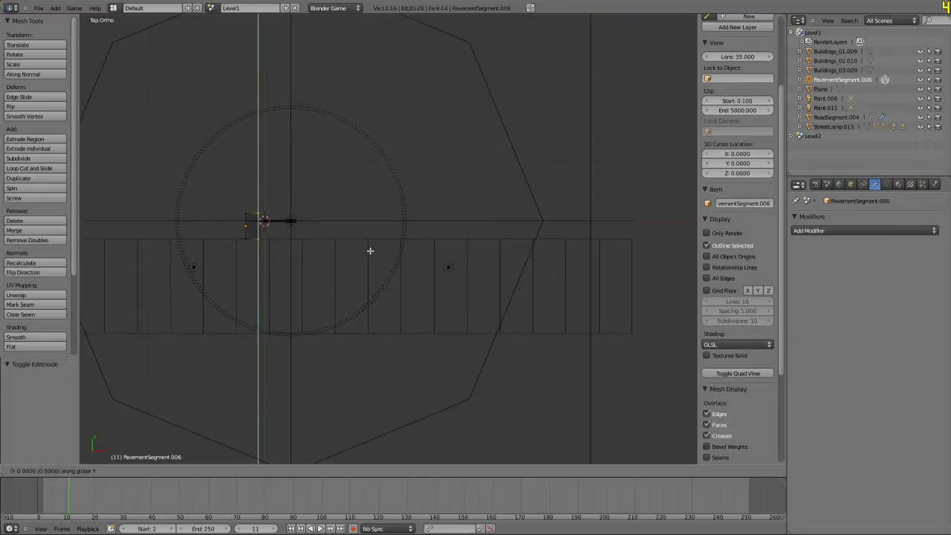
key(x)
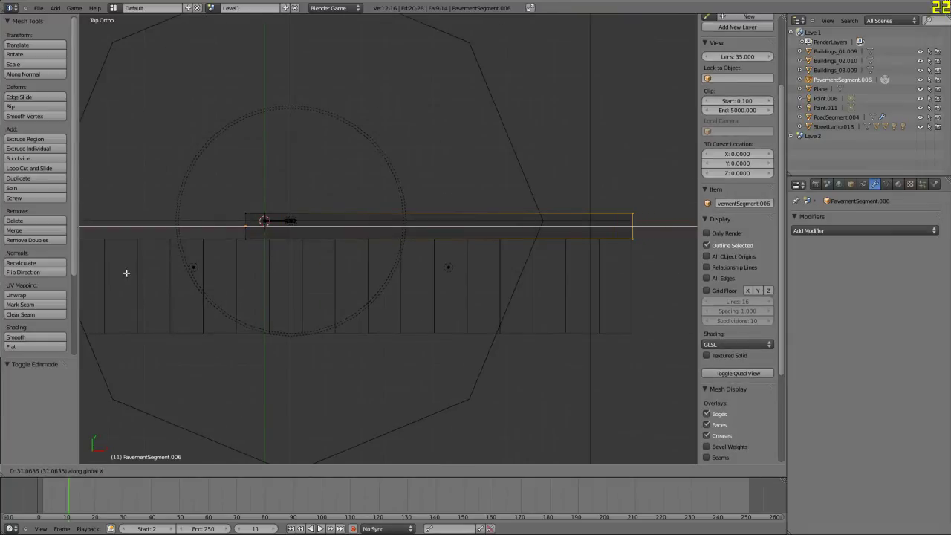
click(125, 272)
Box-select the strip's left-end vertices and stretch them along X to span the road
shift+middle_drag(214, 201, 469, 228)
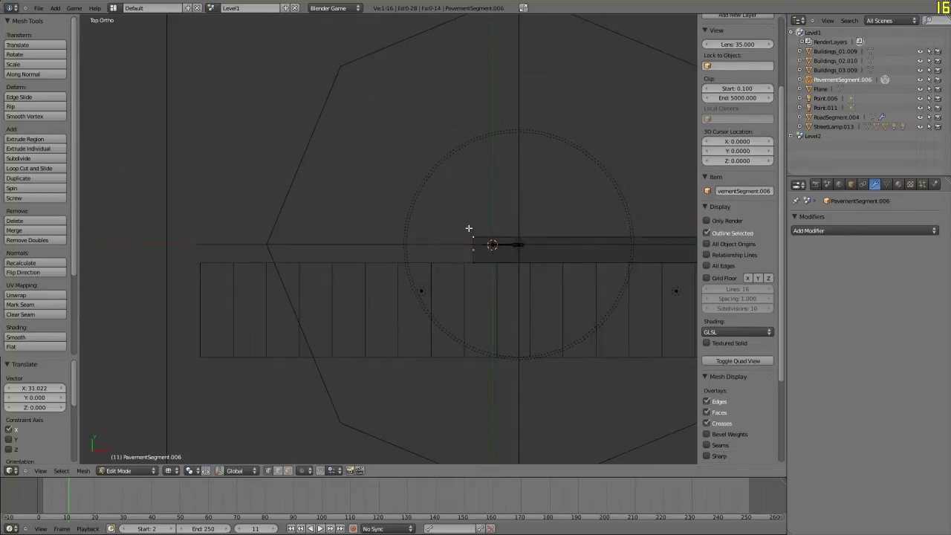
key(b)
drag(456, 210, 493, 290)
key(g)
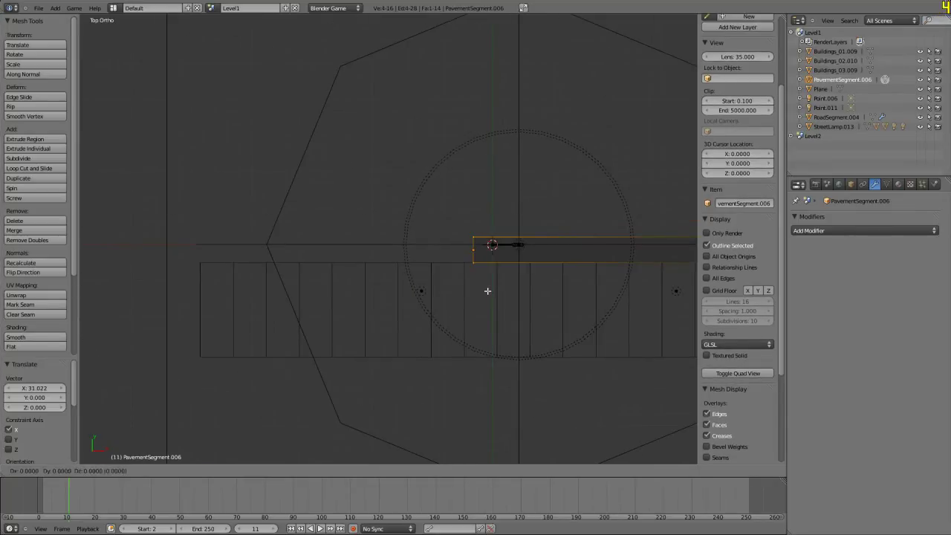
key(y)
key(x)
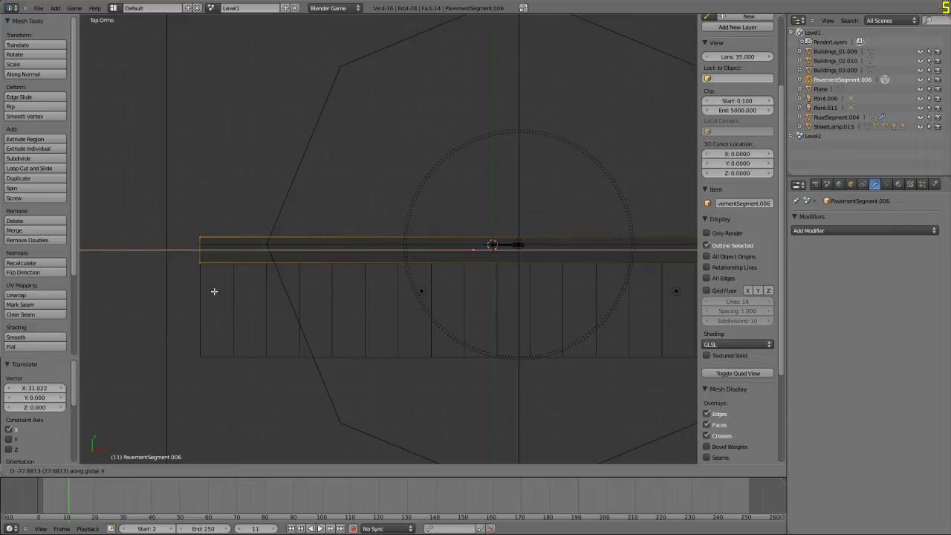
click(214, 291)
Return to Object Mode and view the street with Textured shading
key(Tab)
scroll(367, 322, down, 2)
mouse_move(367, 322)
middle_down()
mouse_move(318, 303)
mouse_move(388, 245)
mouse_move(321, 440)
middle_up()
key(z)
click(171, 470)
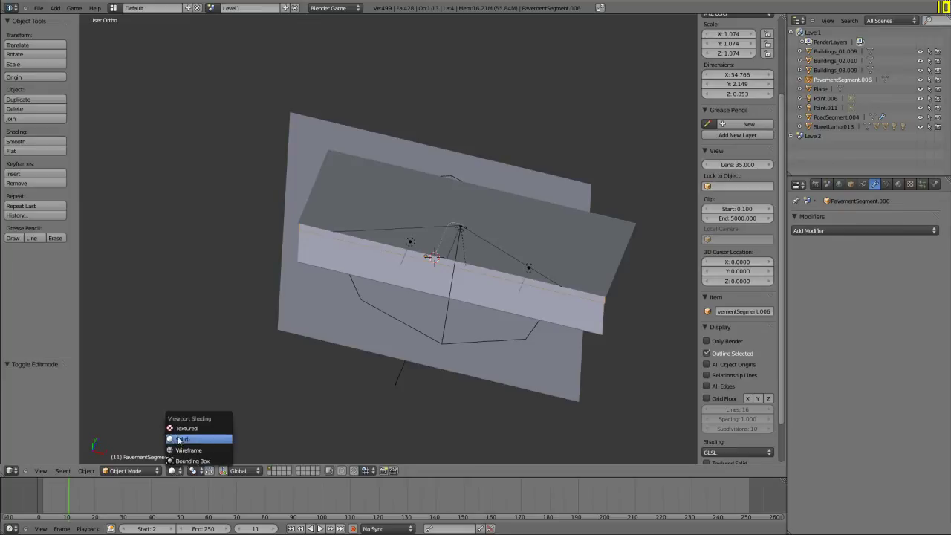
click(185, 428)
mouse_move(223, 406)
middle_down()
mouse_move(488, 297)
mouse_move(412, 248)
mouse_move(378, 258)
middle_up()
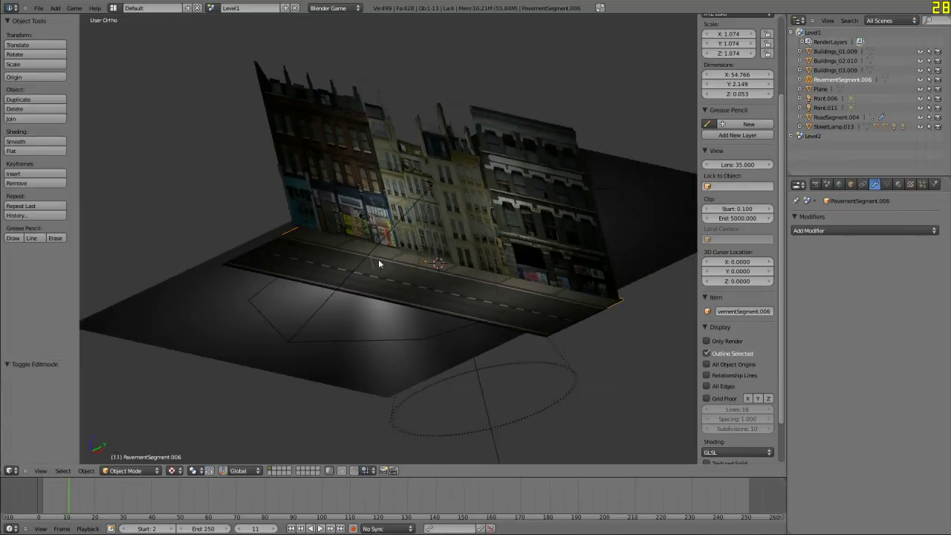
scroll(378, 259, up, 6)
key(a)
middle_drag(516, 289, 439, 335)
right_click(567, 329)
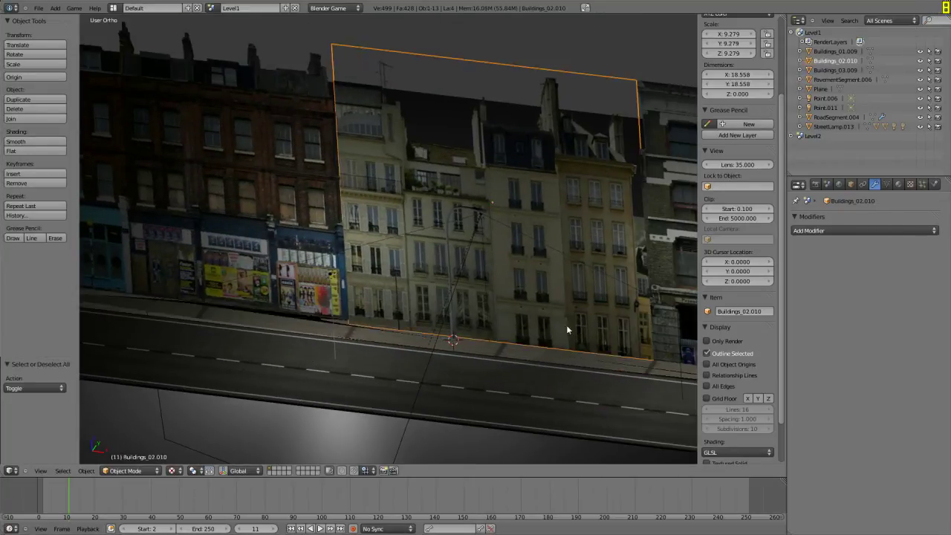
middle_drag(566, 325, 350, 271)
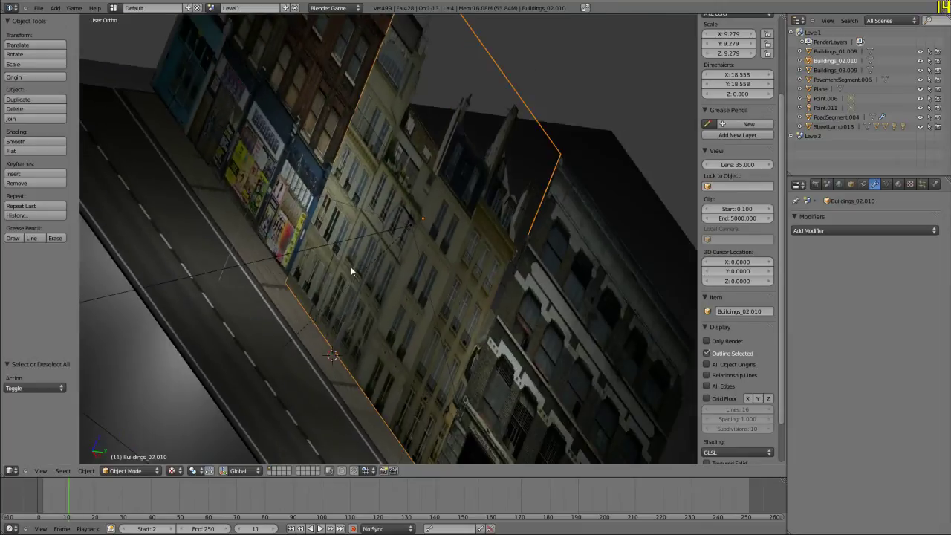
key(p)
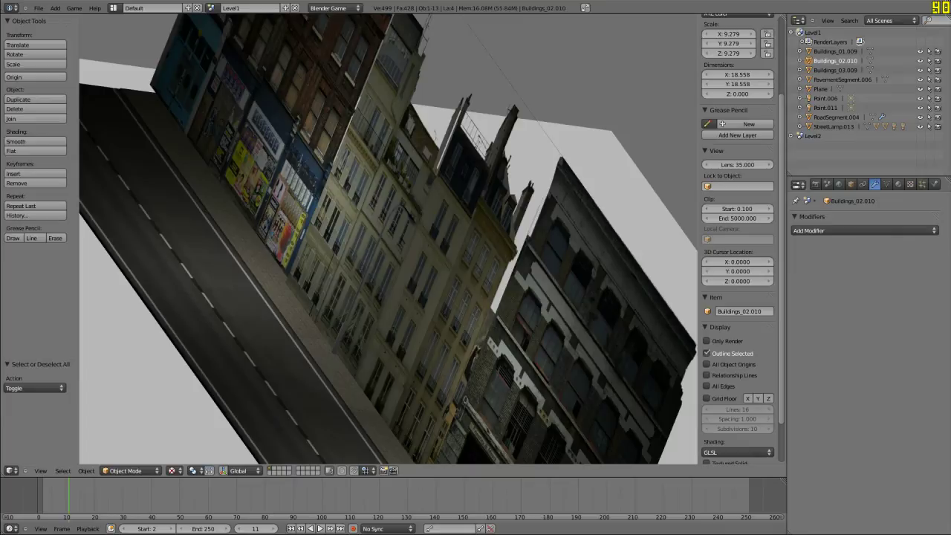
key(Escape)
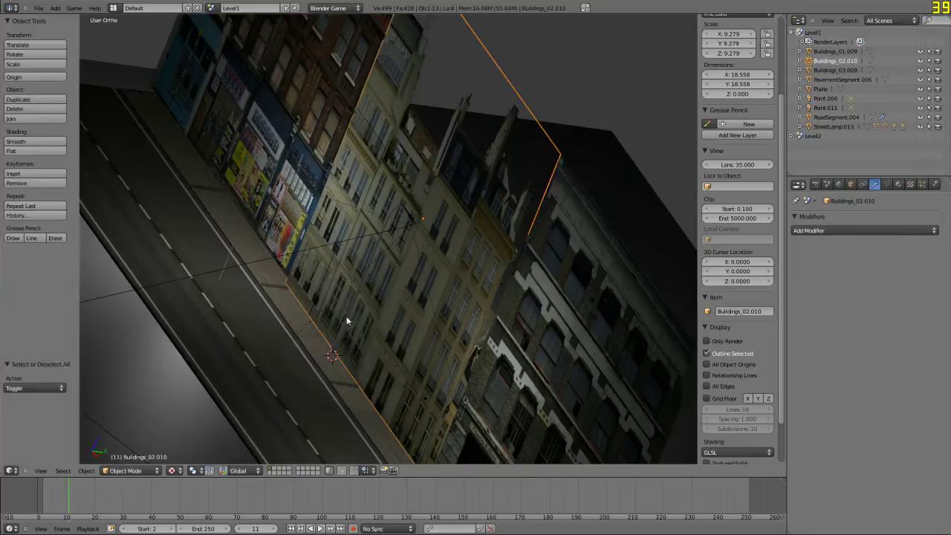
middle_drag(346, 321, 327, 275)
right_click(256, 392)
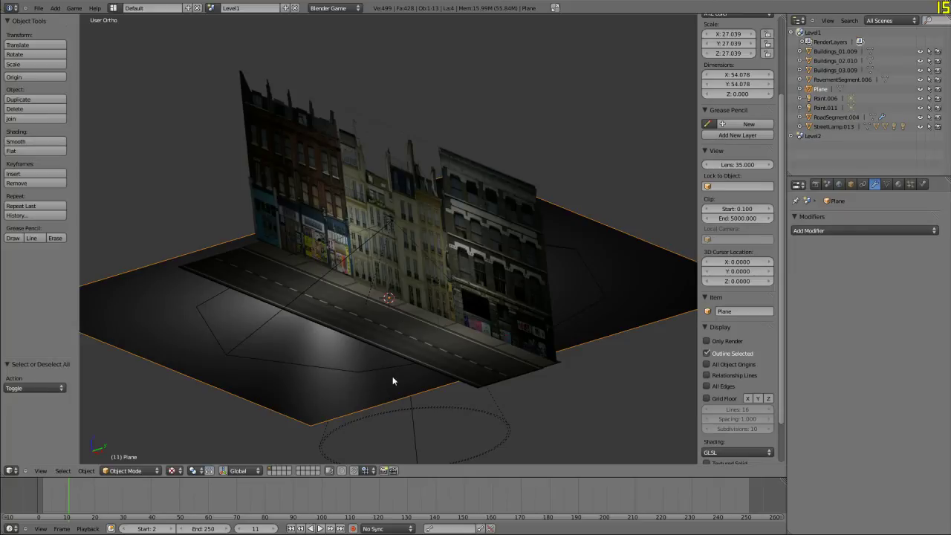
Delete the large ground Plane and orbit to a frontal view of the facades
key(Delete)
middle_drag(392, 376, 407, 338)
scroll(383, 309, up, 6)
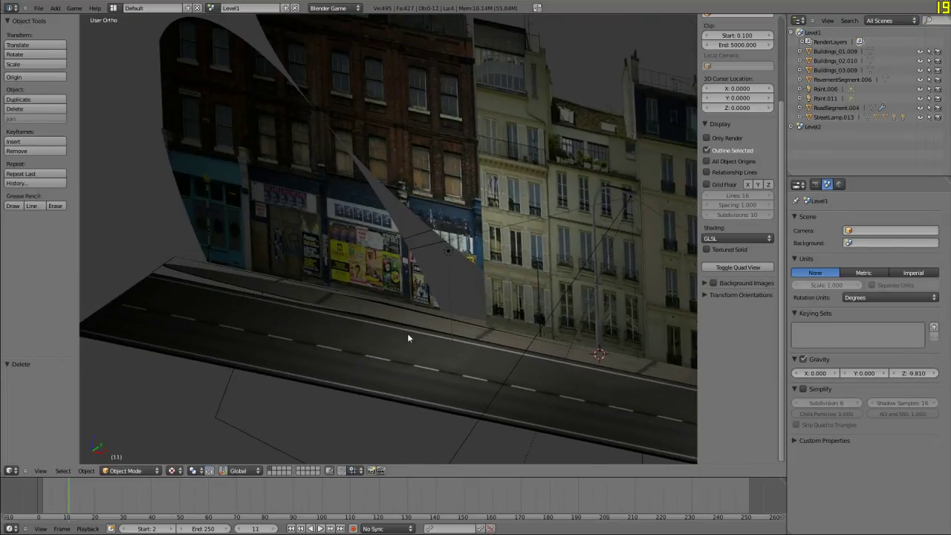
middle_drag(407, 338, 364, 323)
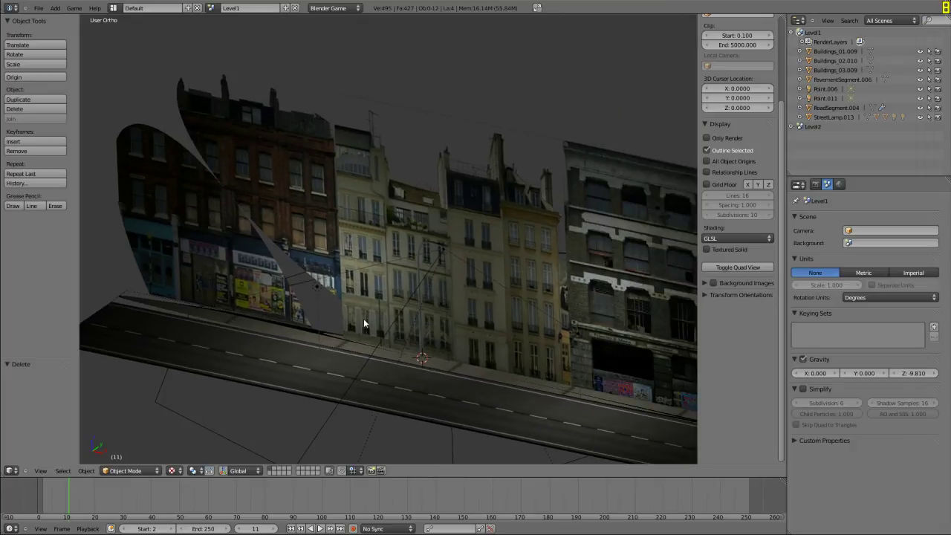
middle_drag(248, 338, 401, 329)
Delete the Point.006 lamp, darkening the facades
right_click(341, 293)
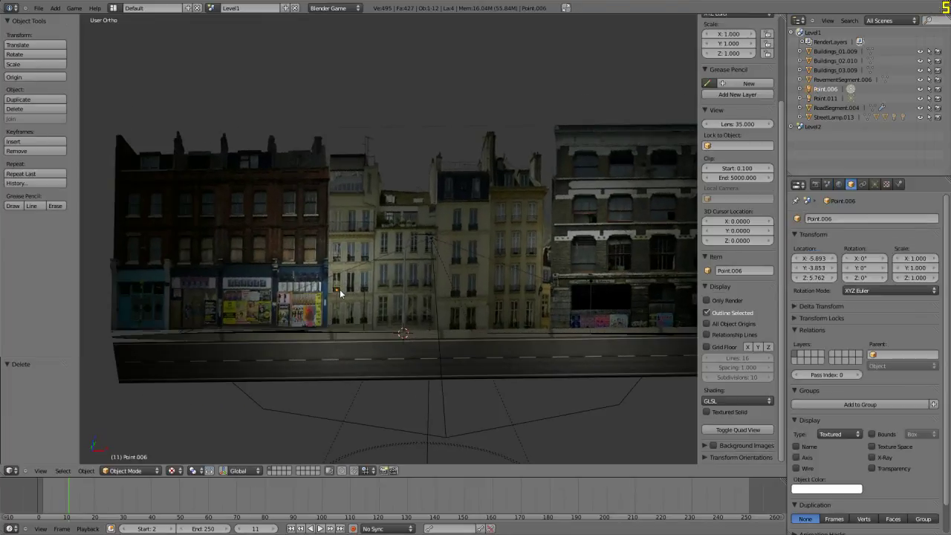
key(x)
click(340, 282)
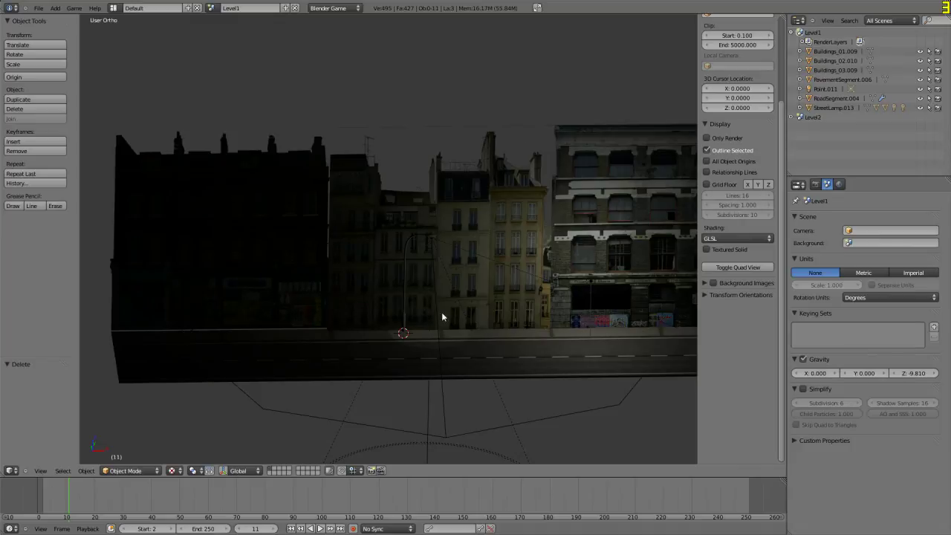
shift+middle_drag(442, 317, 387, 336)
scroll(375, 336, up, 6)
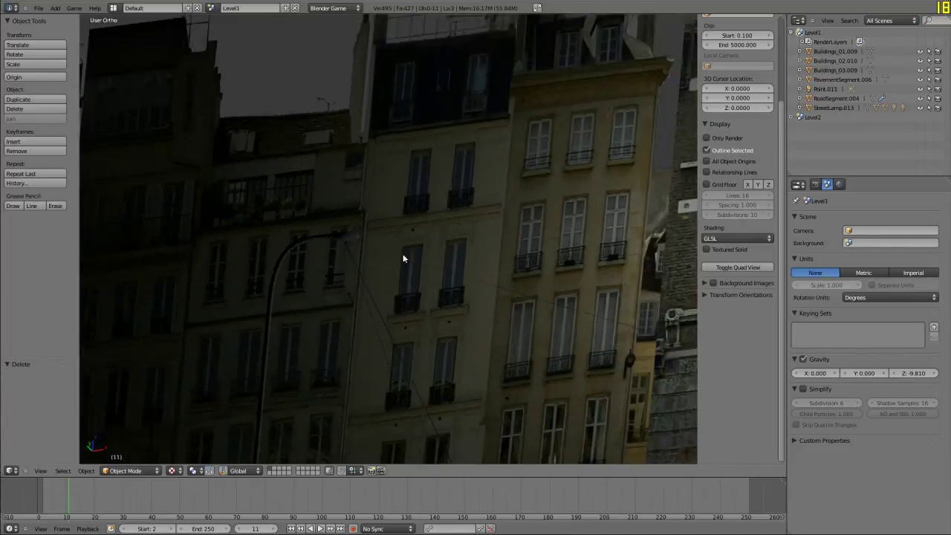
middle_drag(403, 259, 386, 240)
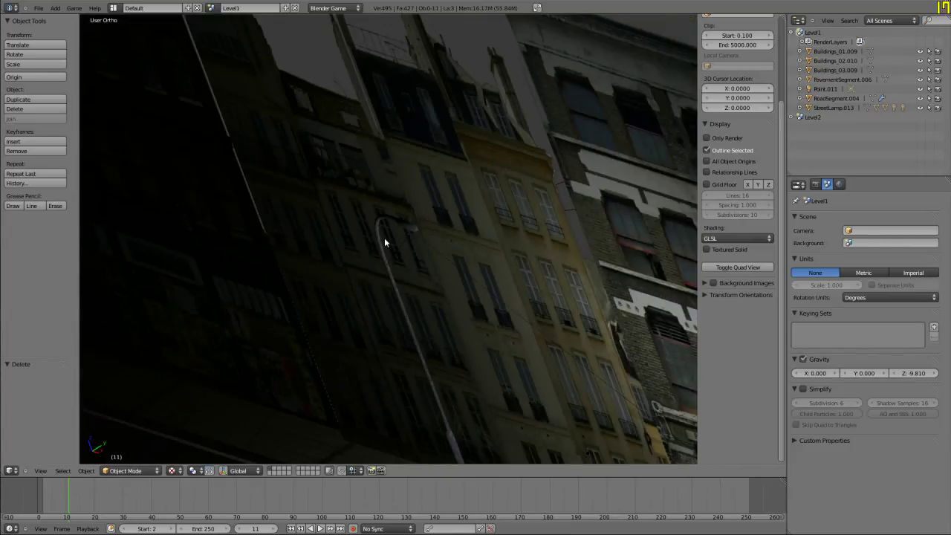
Select the StreetLamp.013 pole together with its child objects
right_click(408, 227)
right_click(392, 223)
right_click(393, 221)
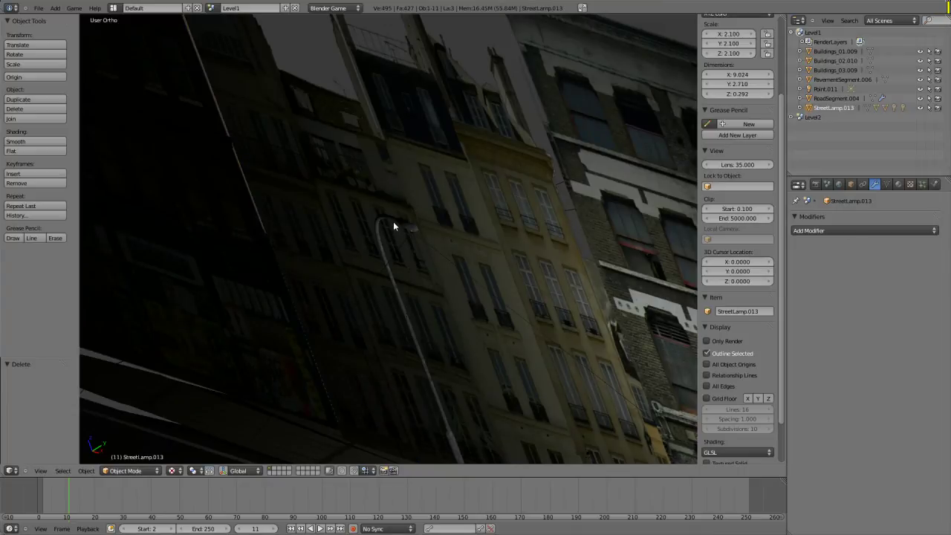
right_click(394, 223)
middle_drag(394, 224, 416, 278)
right_click(429, 363)
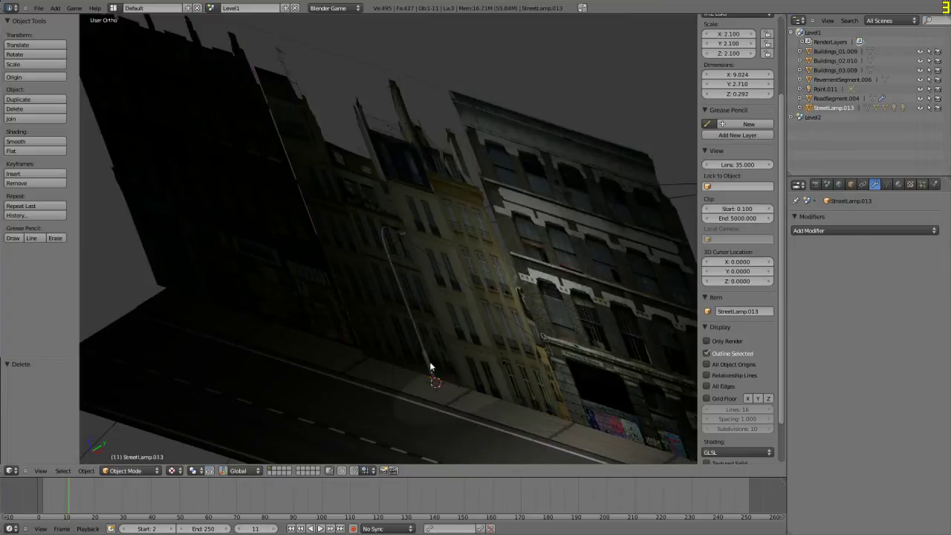
right_click(427, 364)
right_click(427, 364)
key(shift+bracketright)
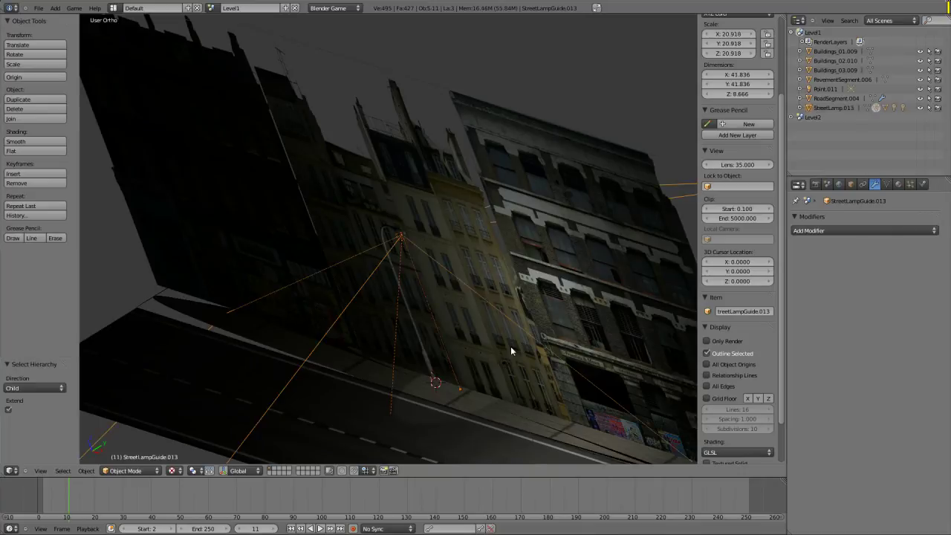
Move the street lamp guide along Y, then further left along X
key(KP_4)
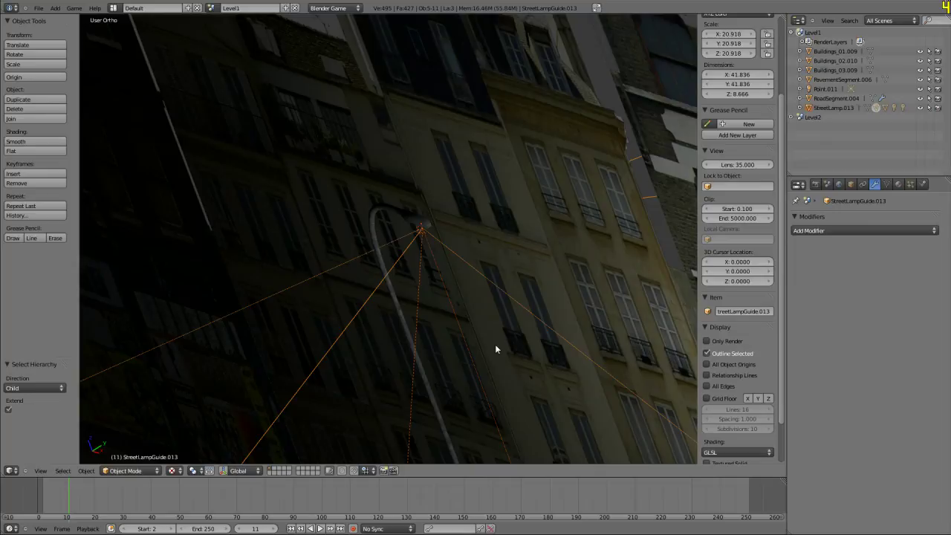
middle_drag(495, 344, 410, 281)
key(KP_1)
key(g)
key(y)
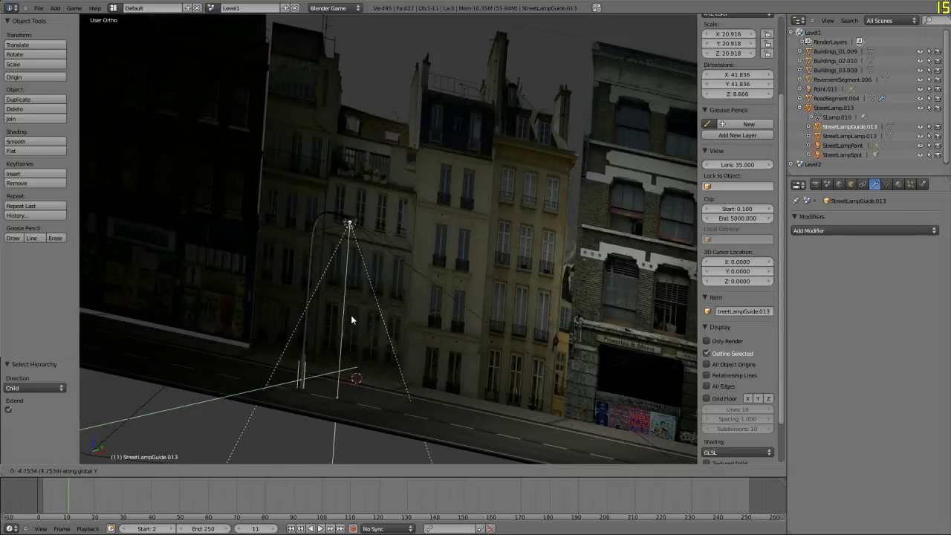
click(351, 312)
middle_drag(351, 311, 408, 314)
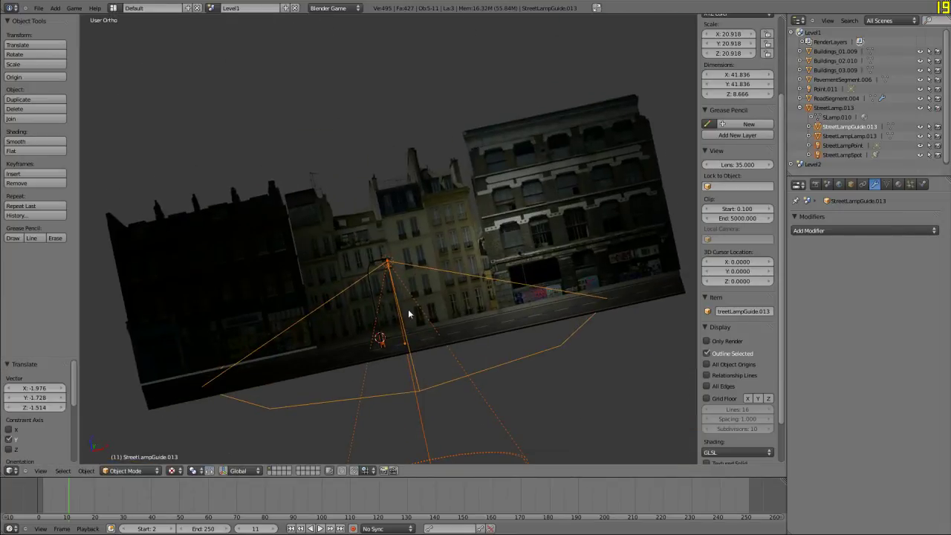
key(g)
key(x)
click(323, 340)
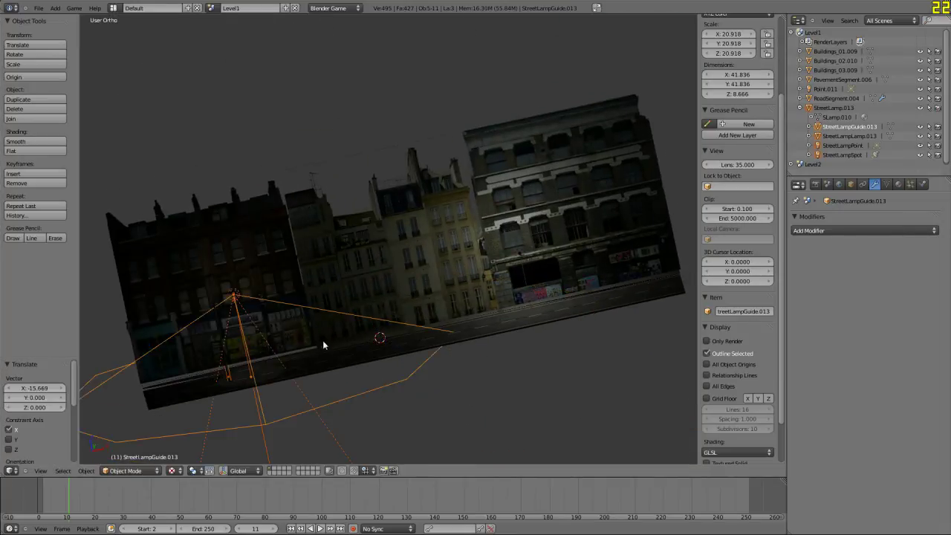
middle_drag(322, 340, 404, 240)
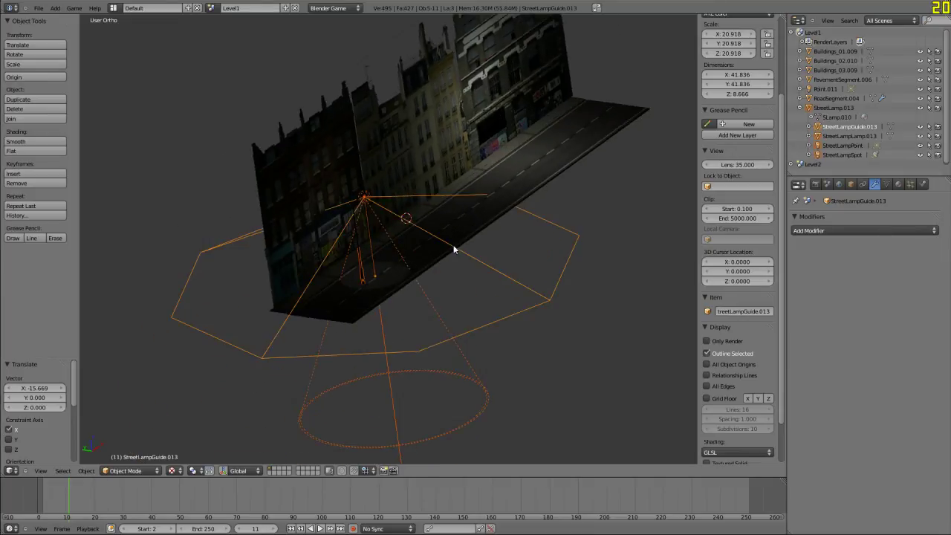
Rotate the lamp guide about Z by -65.474° and more, then run a game preview
key(r)
key(z)
click(395, 315)
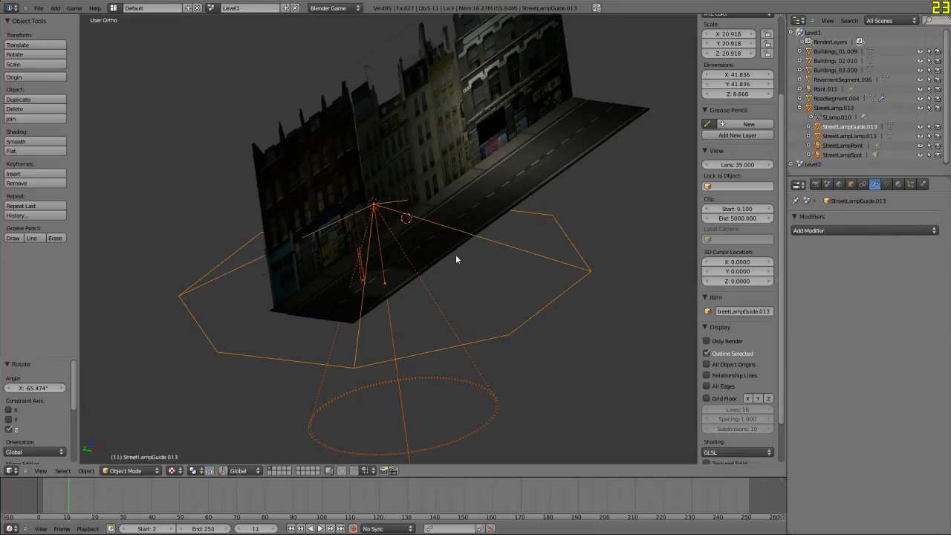
key(r)
click(430, 301)
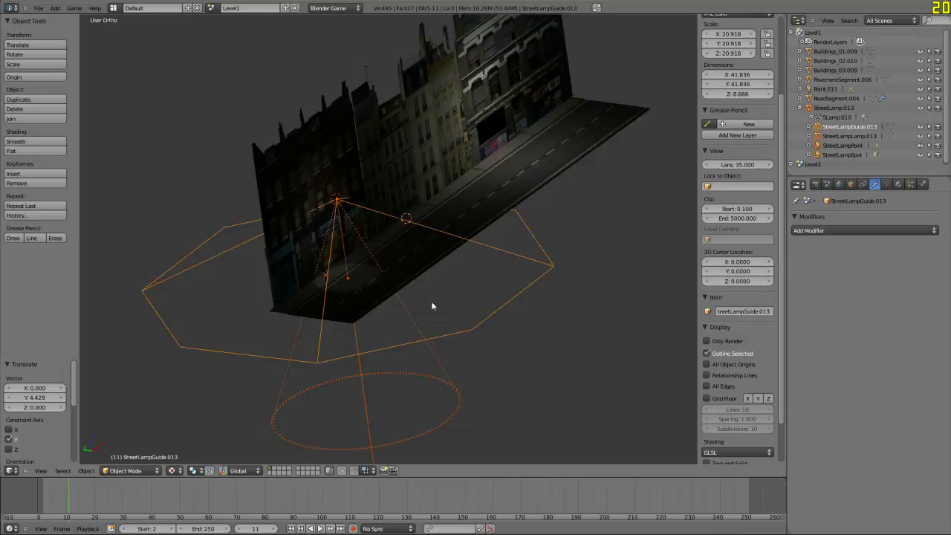
key(a)
middle_drag(431, 301, 341, 331)
key(p)
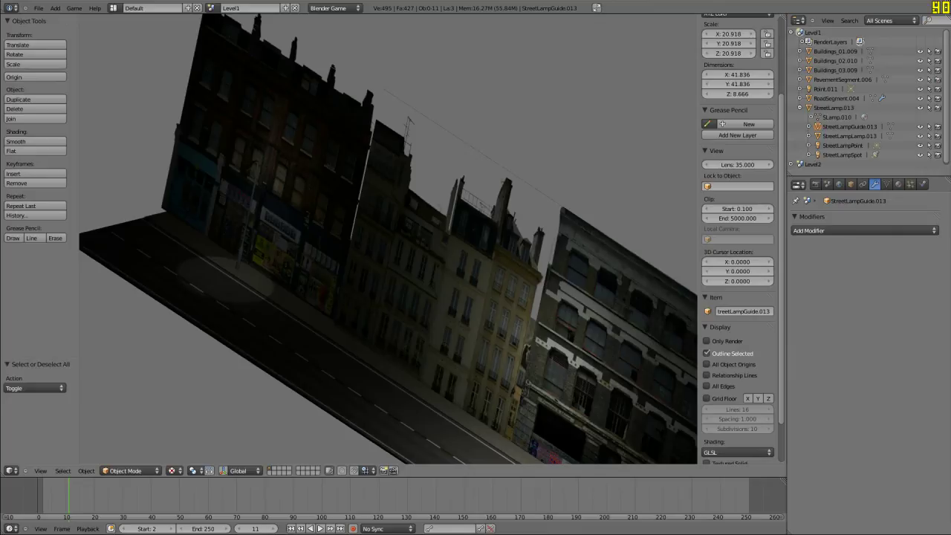
End the game preview and save the .blend file, overwriting it
key(Escape)
key(KP_1)
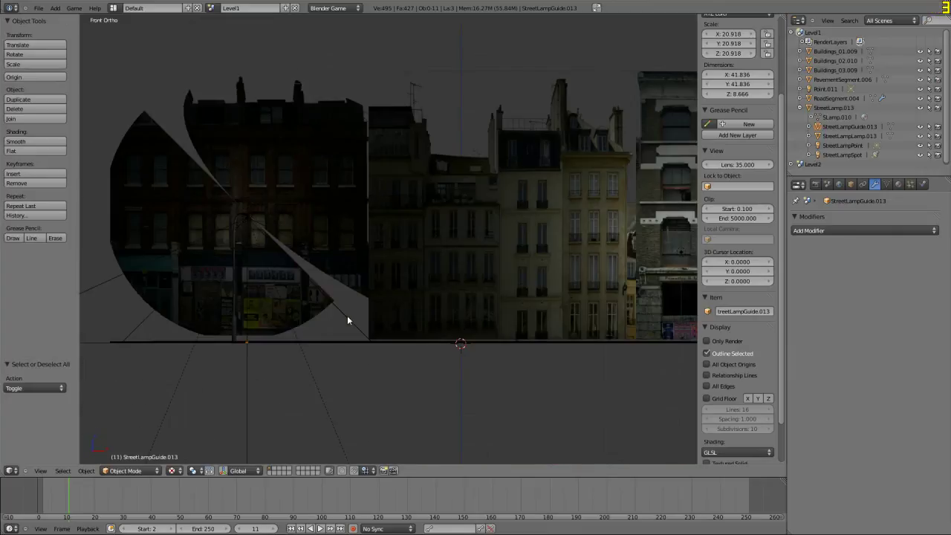
scroll(411, 276, up, 3)
key(ctrl+s)
click(401, 288)
ctrl+scroll(424, 264, down, 3)
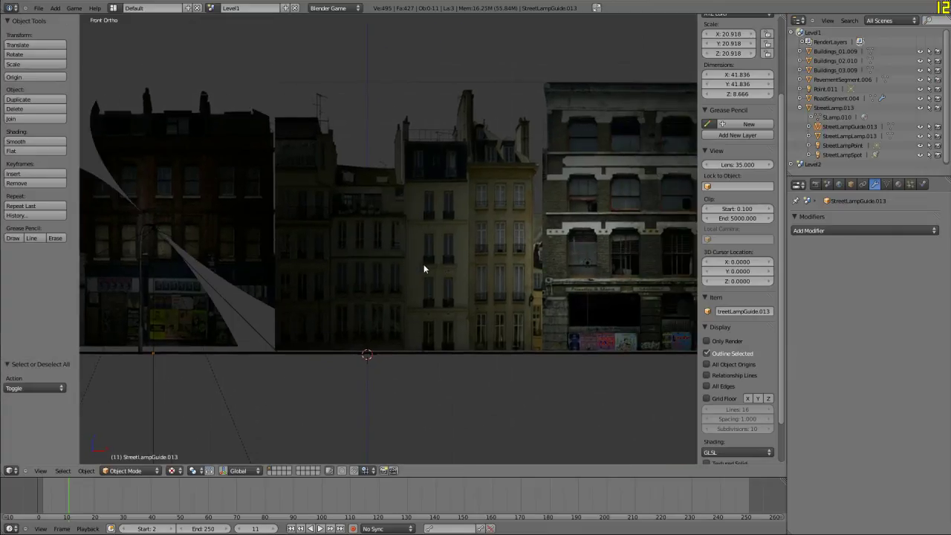
Add a point lamp and place it above the street at X 3.252, Y −5.472, Z 4.724
key(shift+a)
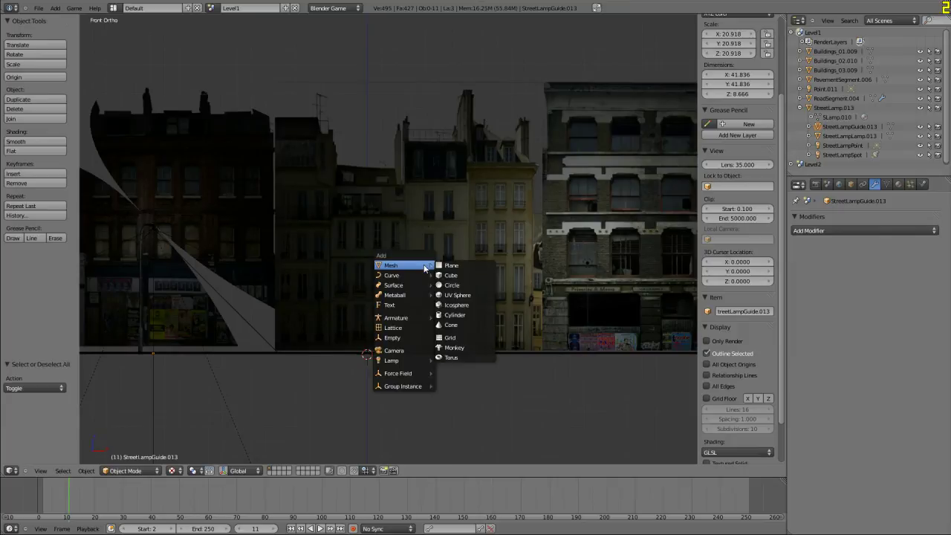
mouse_move(402, 365)
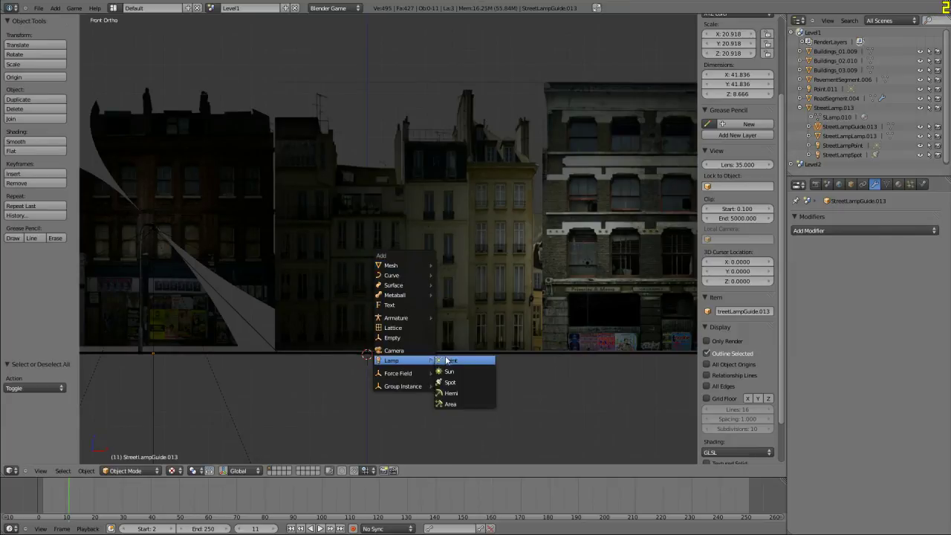
click(465, 361)
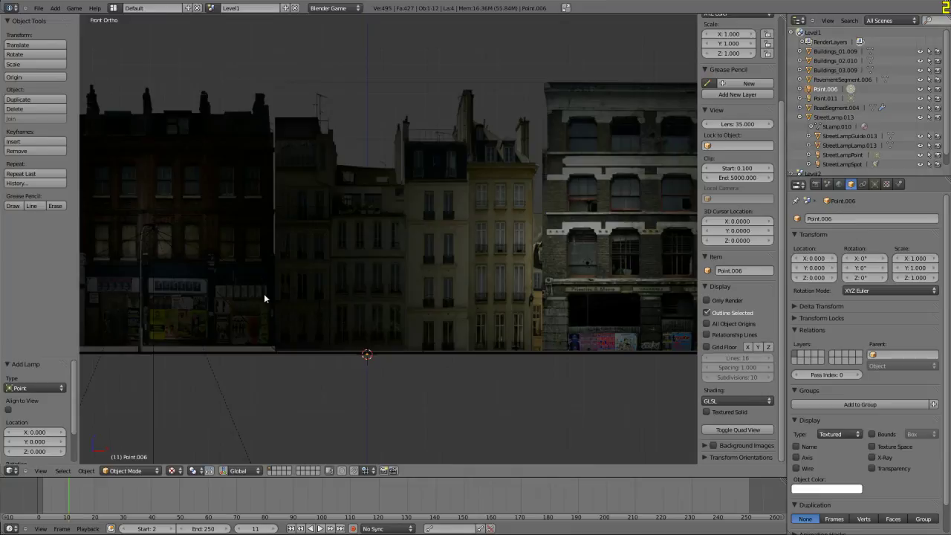
key(g)
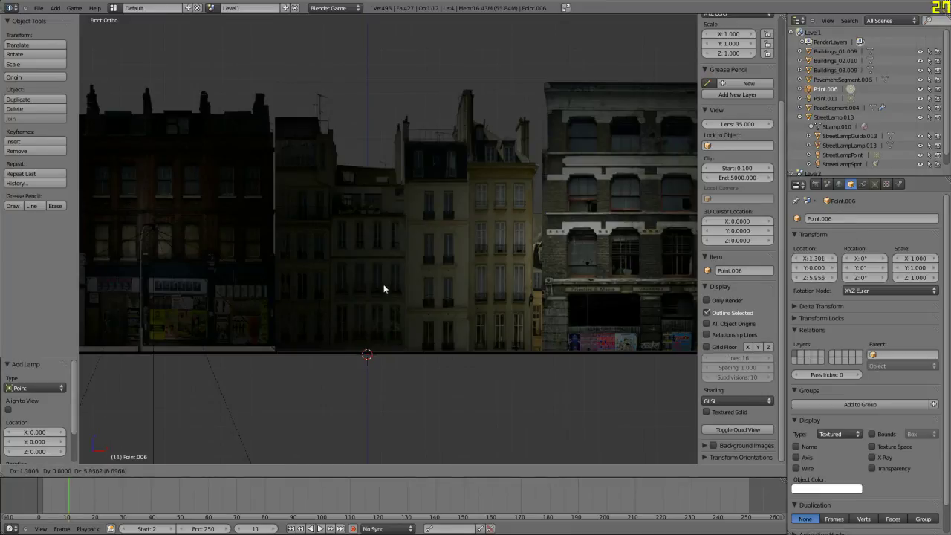
click(460, 271)
middle_drag(461, 272, 431, 312)
key(g)
key(y)
click(327, 304)
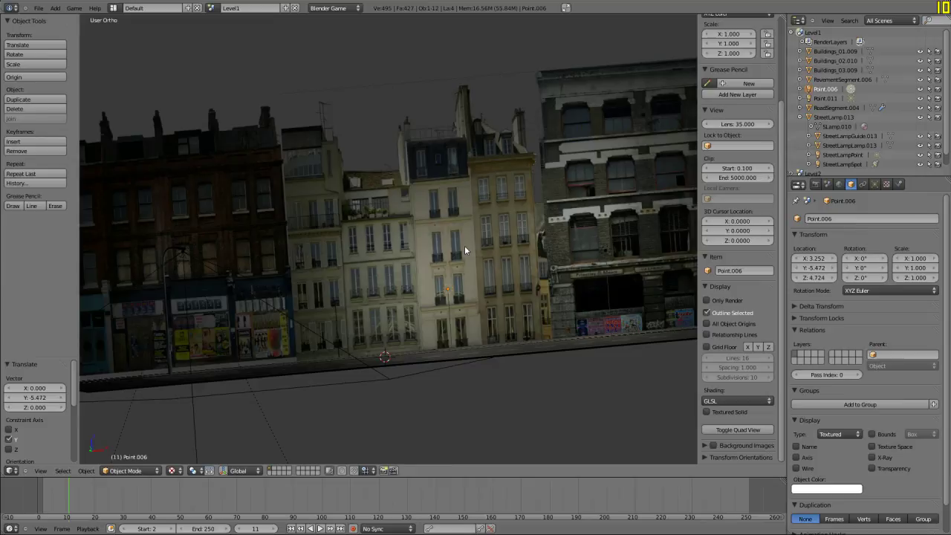
Enable Negative on the new point lamp and set its colour to magenta
middle_drag(465, 245, 430, 234)
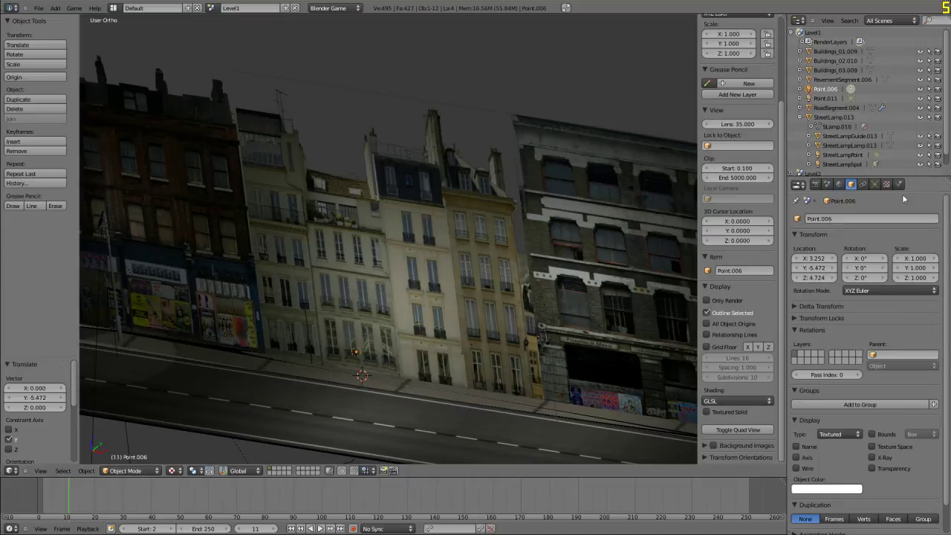
click(874, 184)
scroll(775, 289, up, 1)
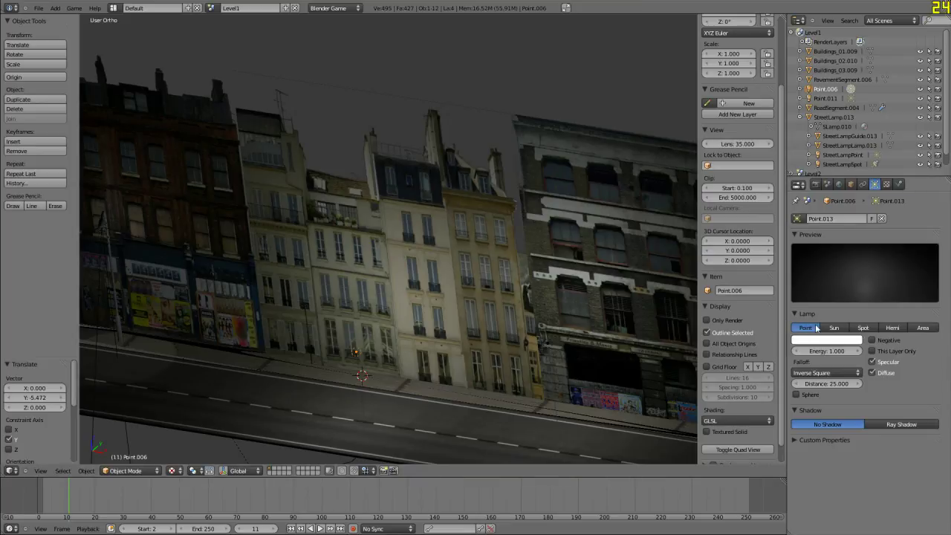
click(874, 342)
middle_drag(416, 349, 439, 287)
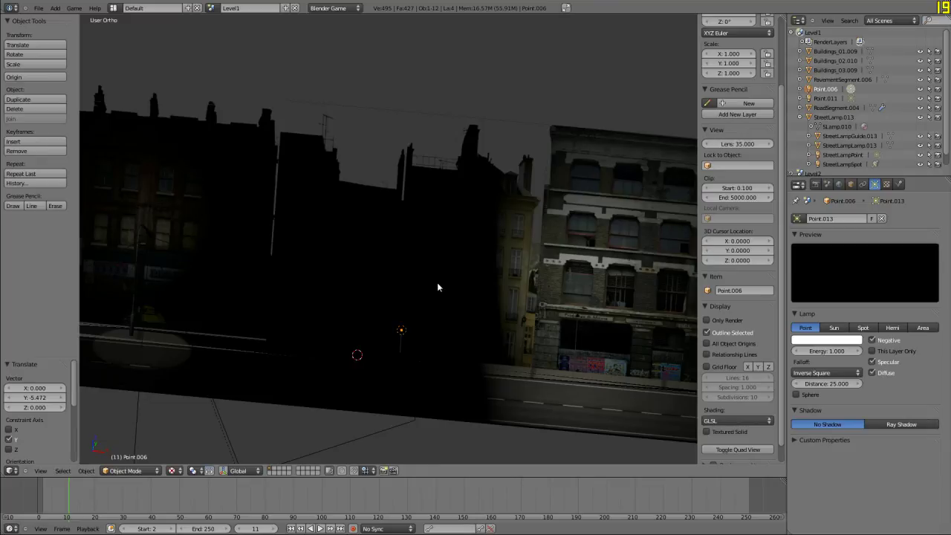
click(845, 339)
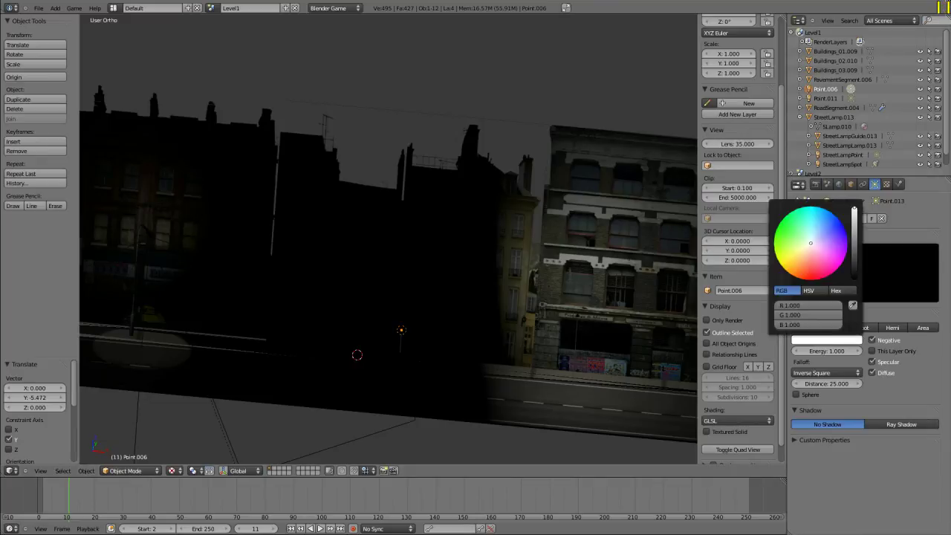
mouse_move(810, 243)
mouse_down()
mouse_move(827, 239)
mouse_move(814, 254)
mouse_up()
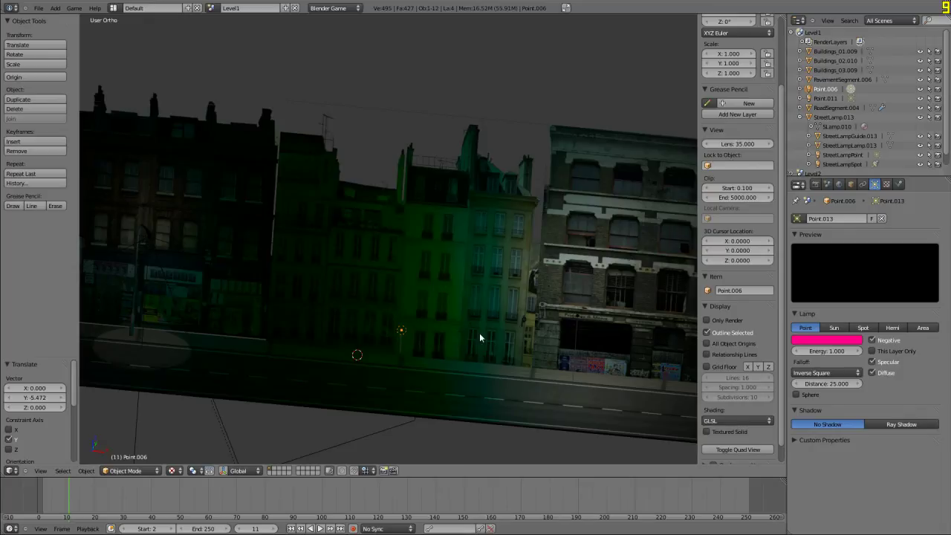
Save, then make the lamp white by setting colour green and blue to 1
key(ctrl+s)
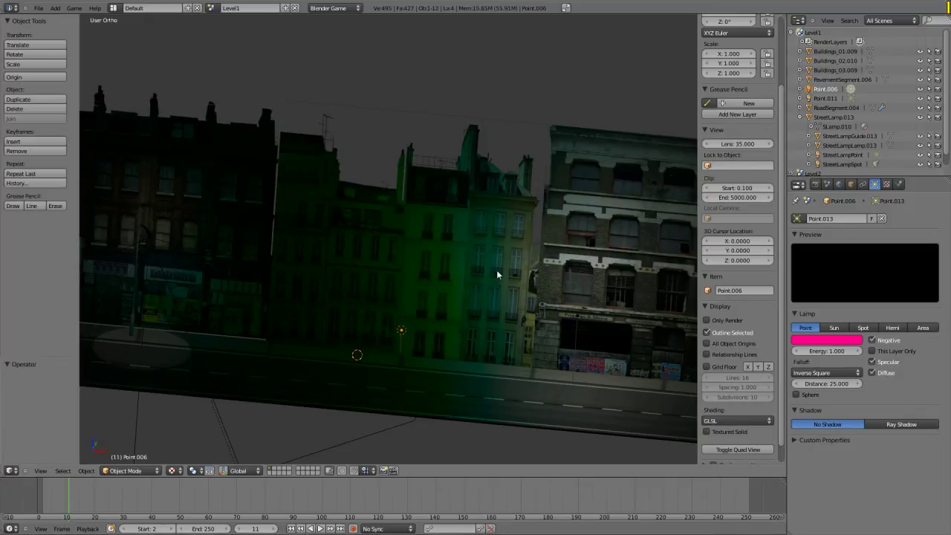
click(842, 342)
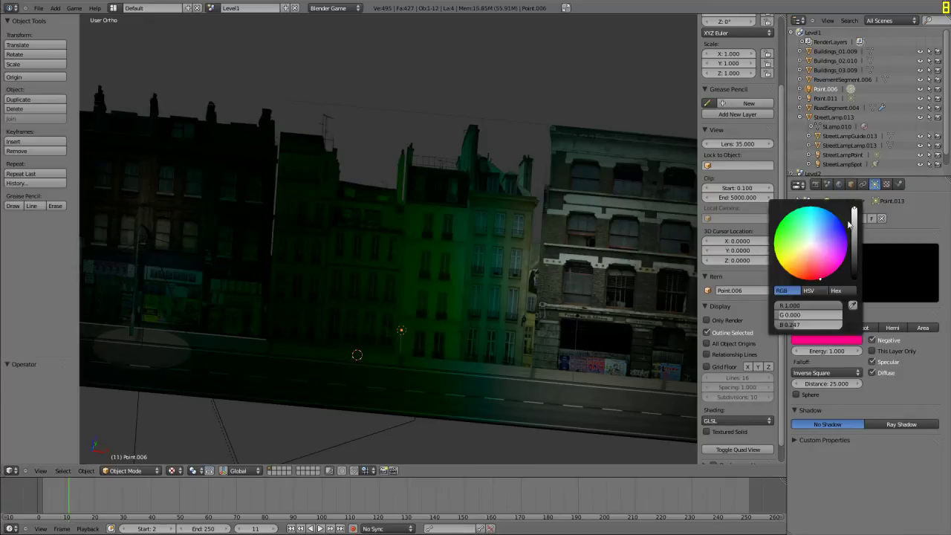
click(795, 314)
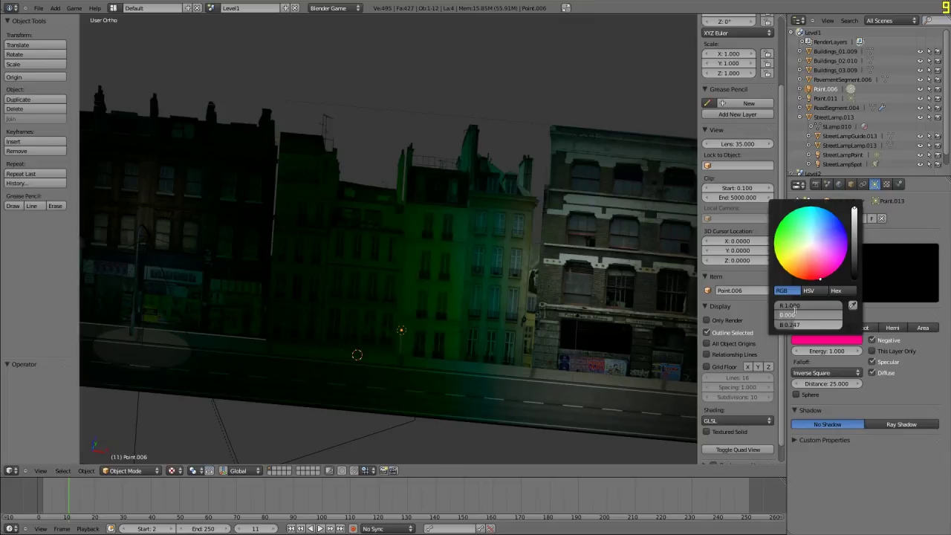
text(1)
key(Tab)
text(1)
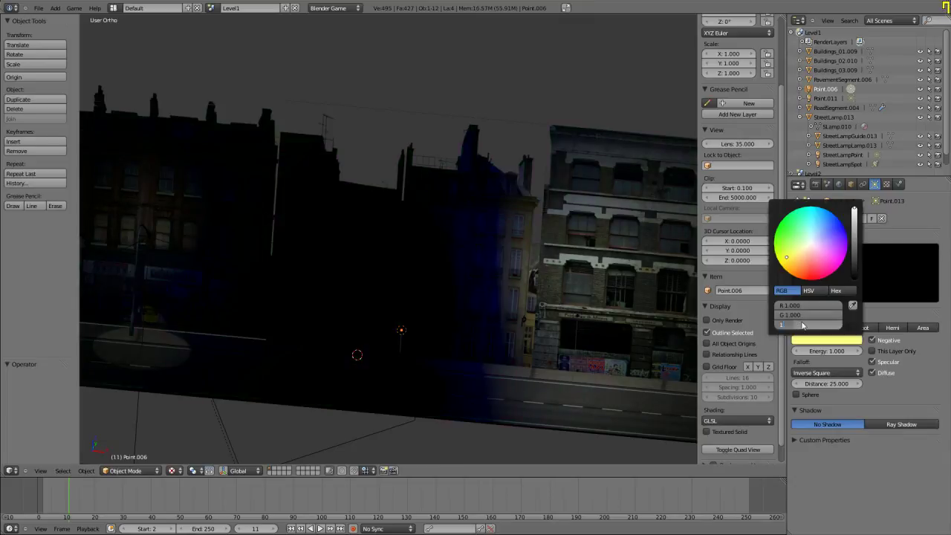
key(Return)
Set the negative lamp's energy to 0.1
click(855, 348)
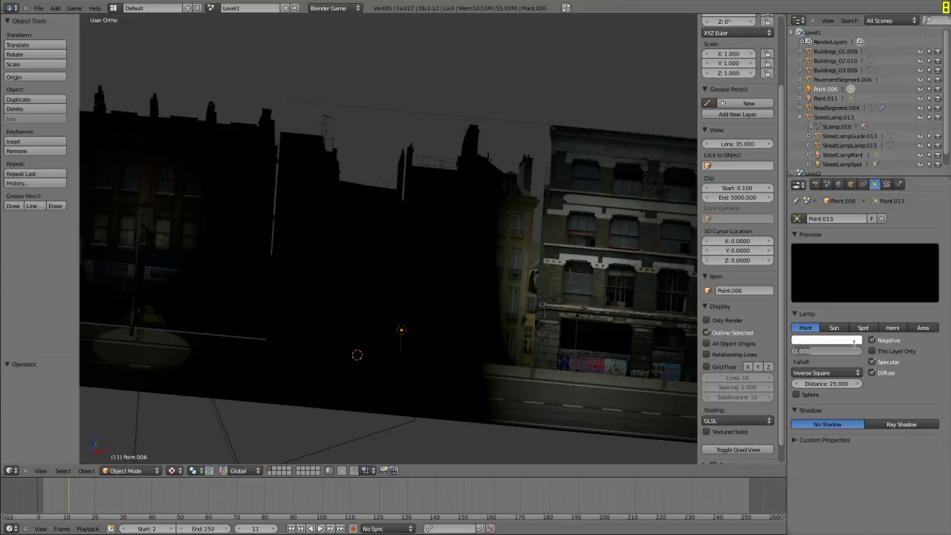
text(0.5)
key(Return)
scroll(508, 260, up, 3)
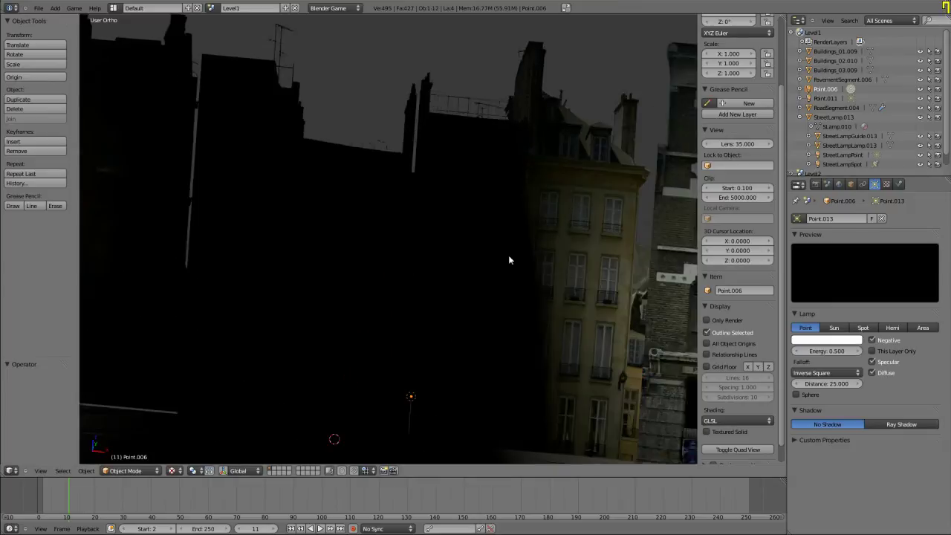
scroll(508, 260, down, 3)
click(829, 351)
text(0.1)
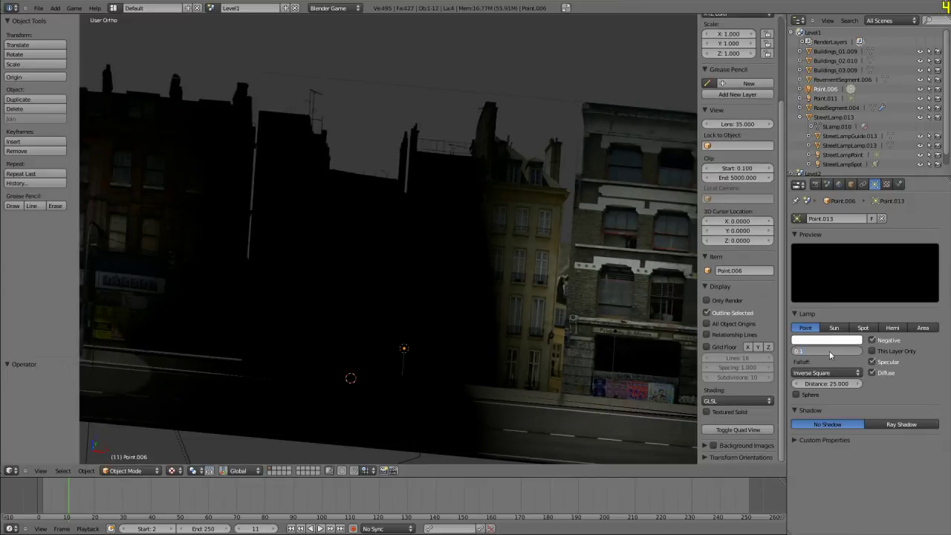
key(Return)
Give the lamp Inverse Linear falloff with a distance of 5
middle_drag(514, 294, 424, 312)
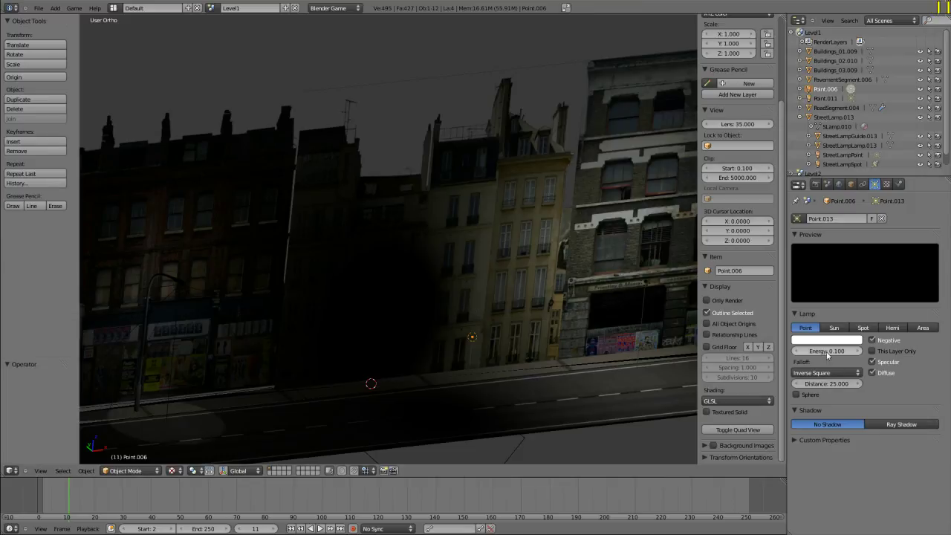
click(823, 378)
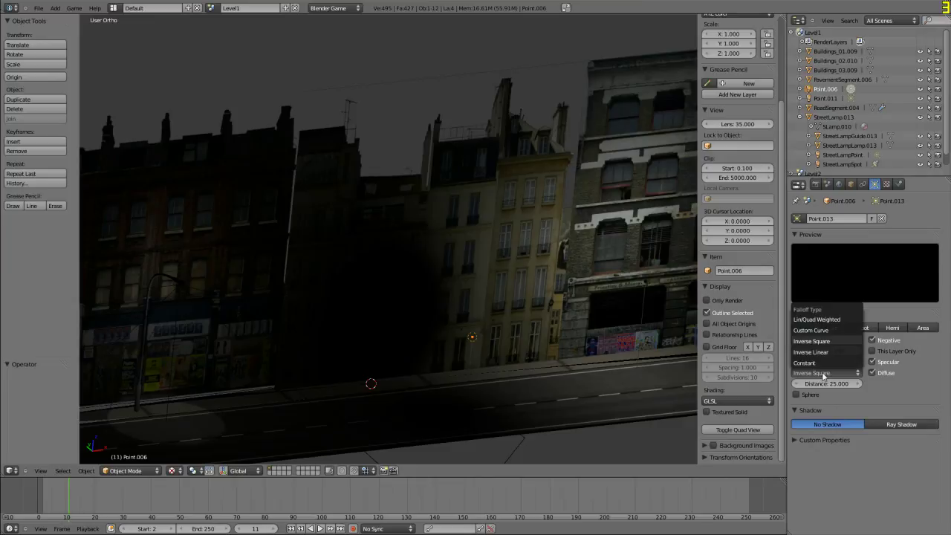
click(831, 351)
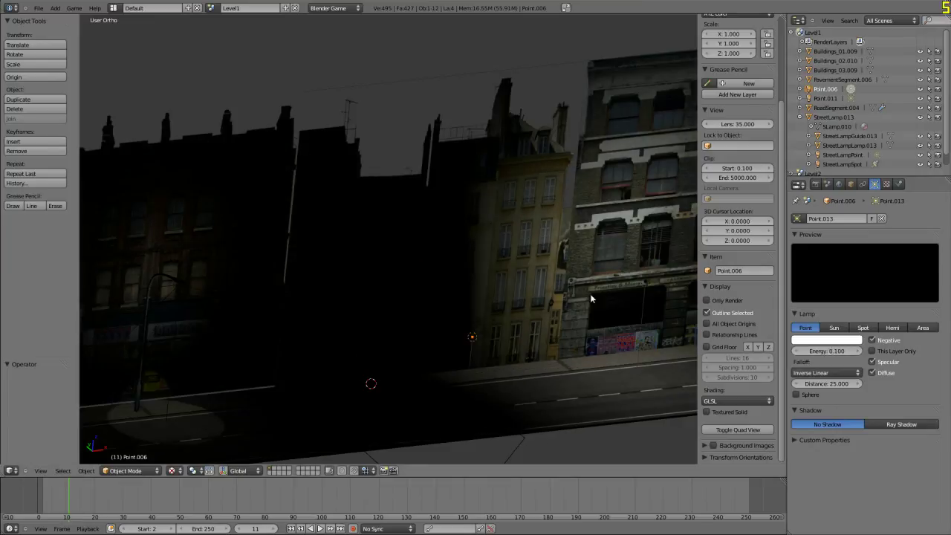
click(827, 385)
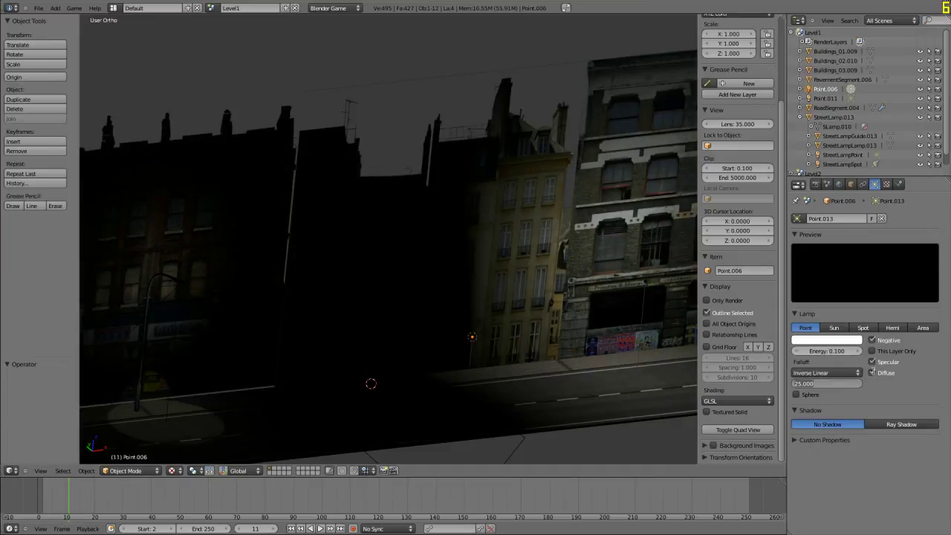
text(10)
key(Return)
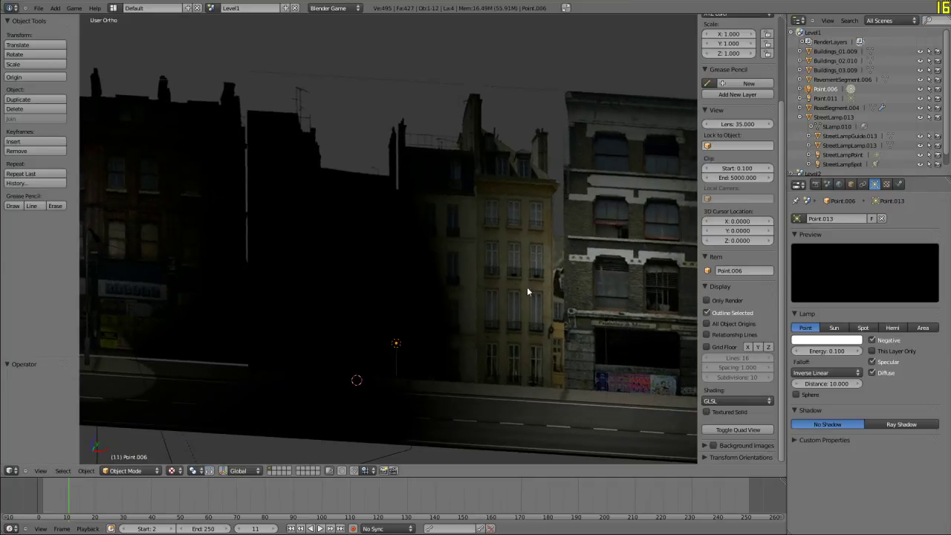
text(5)
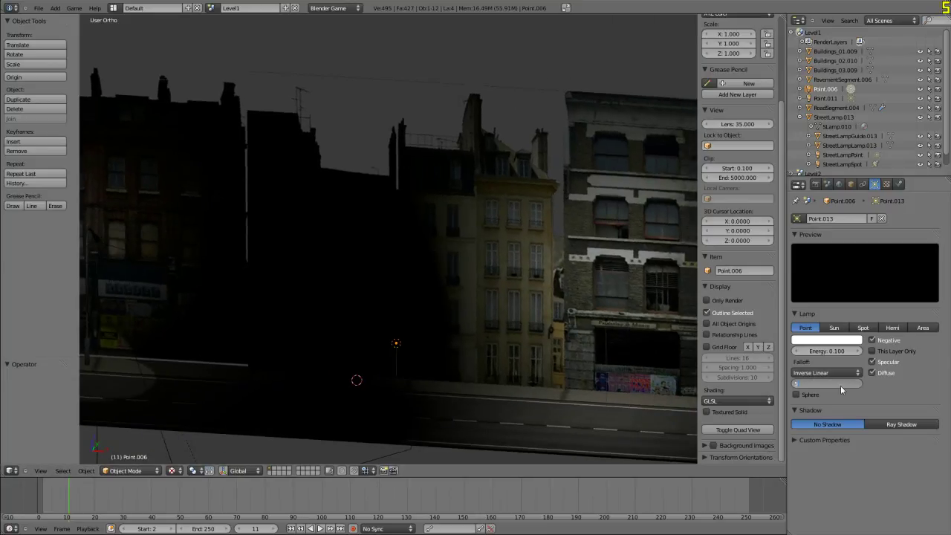
key(Return)
middle_drag(445, 297, 365, 357)
key(g)
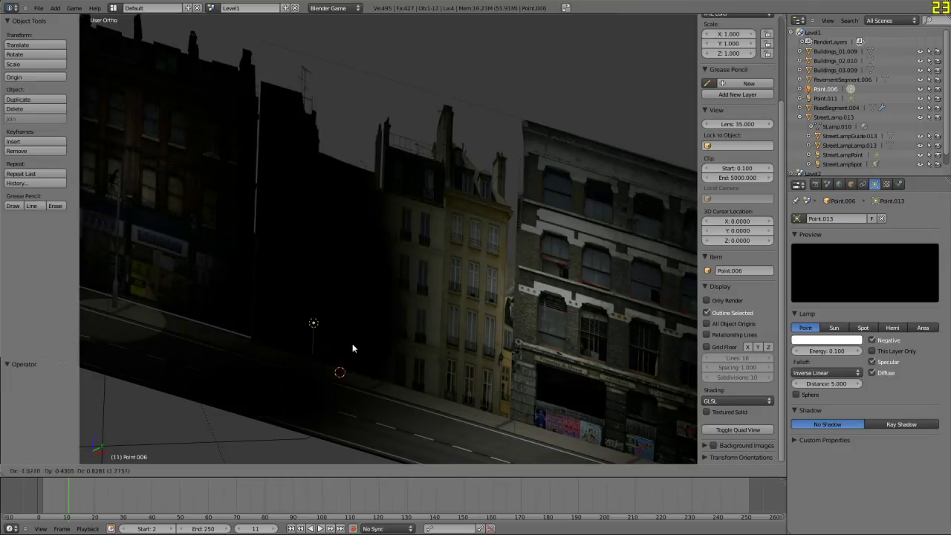
Drop the negative lamp above the road and move warm lamp Point.011 in front of the facades
click(337, 315)
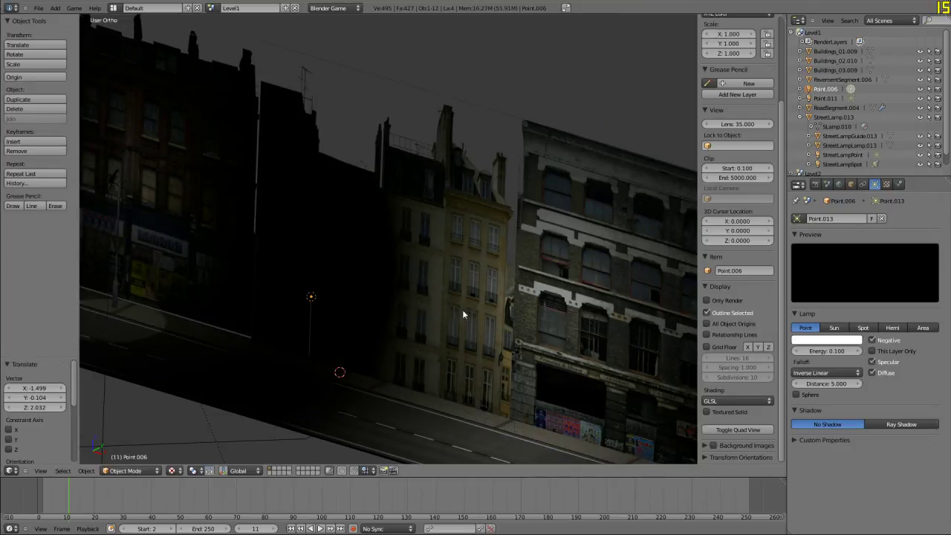
middle_drag(532, 308, 474, 261)
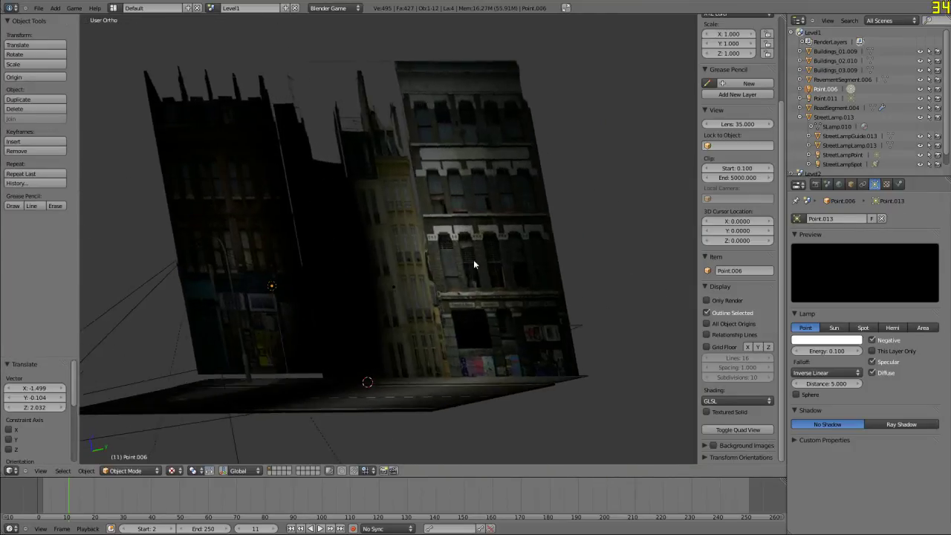
right_click(404, 283)
right_click(399, 291)
key(g)
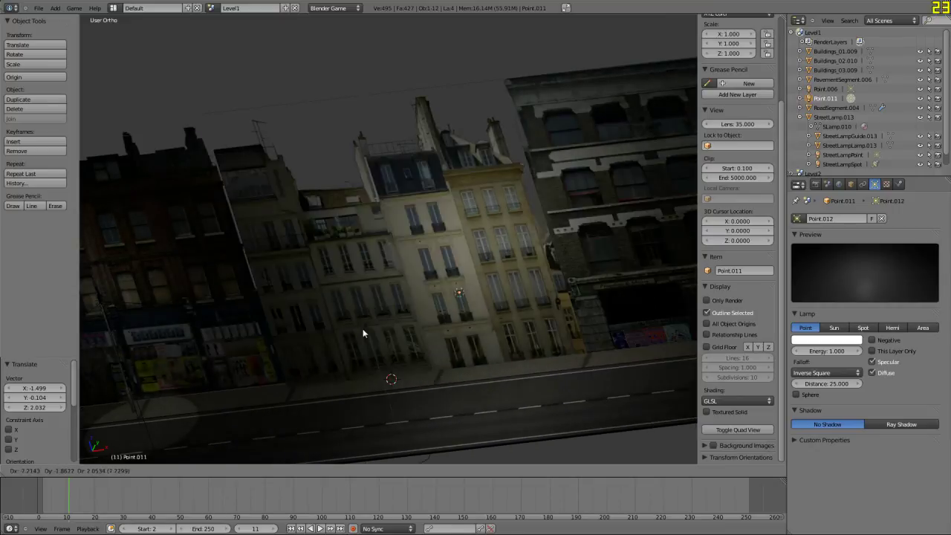
click(311, 350)
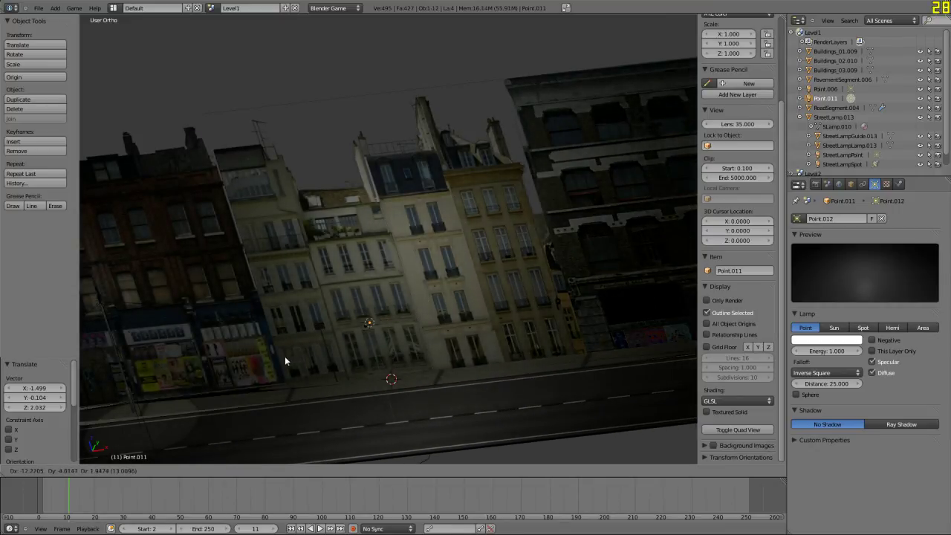
Set the negative lamp Point.006's energy to 1
right_click(364, 334)
click(832, 351)
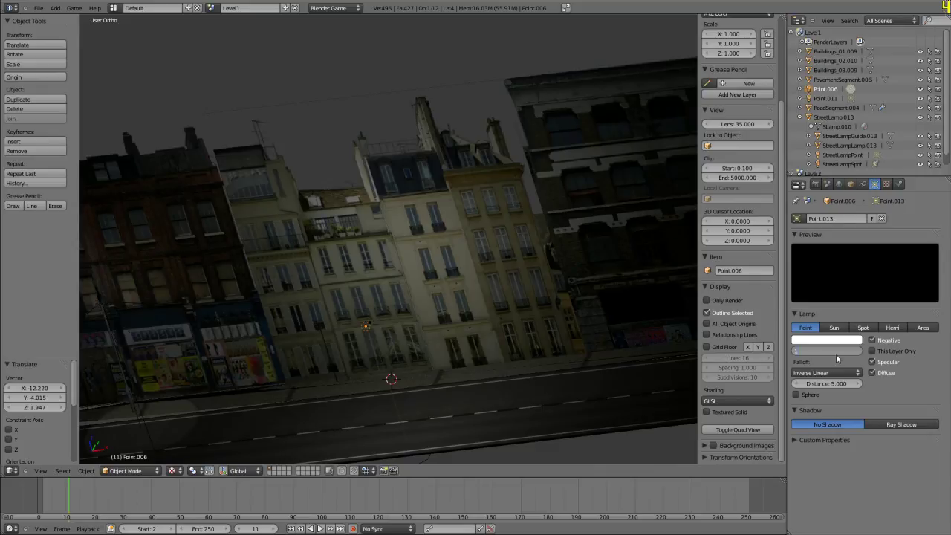
text(1)
key(Return)
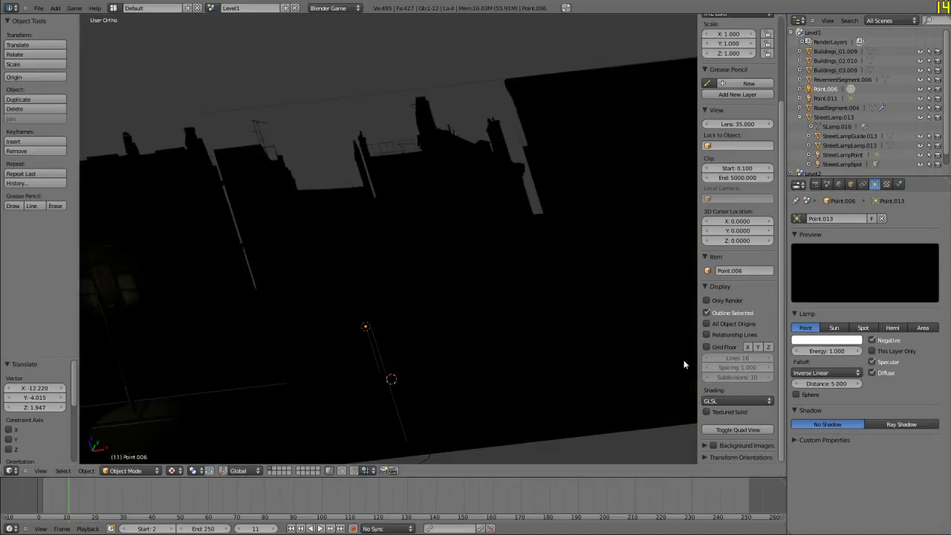
Undo and redo the energy change, then start moving the lamp along global Y
key(ctrl+z)
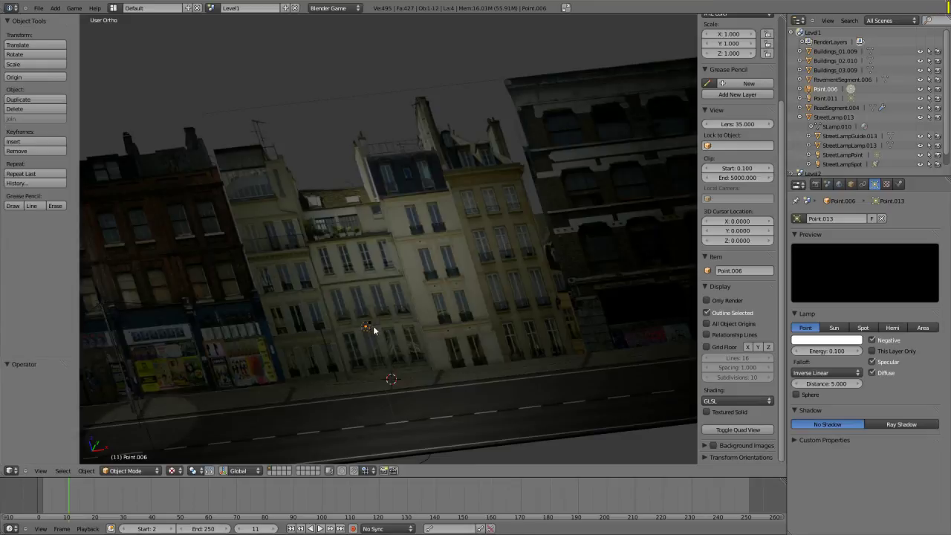
key(ctrl+shift+z)
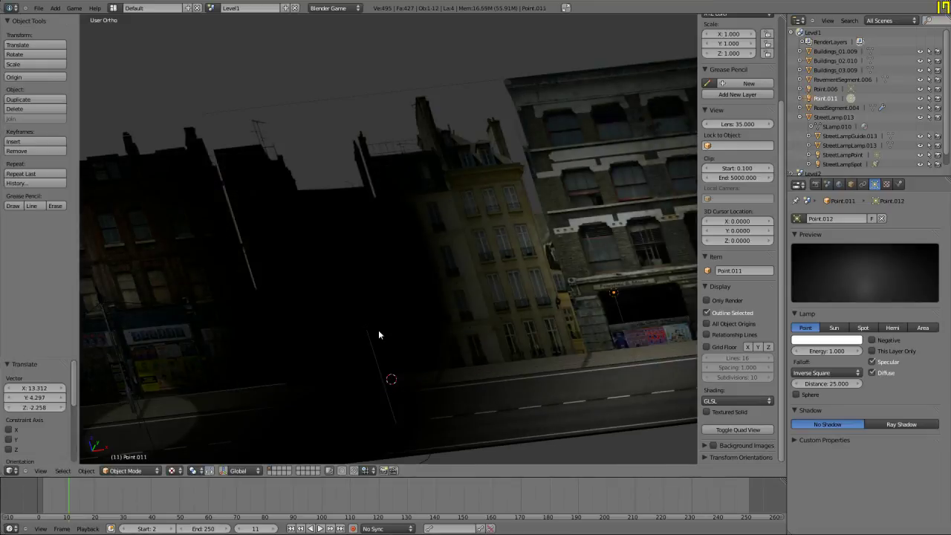
key(g)
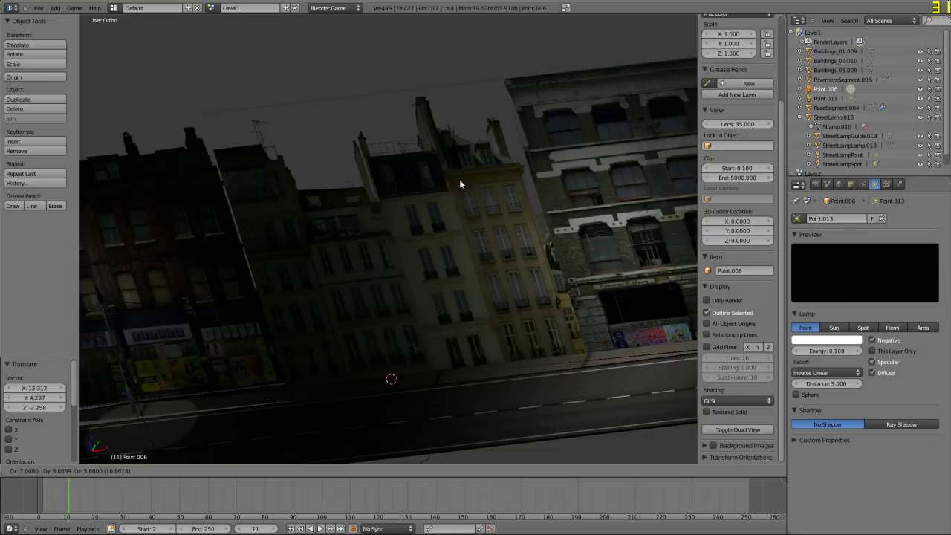
key(y)
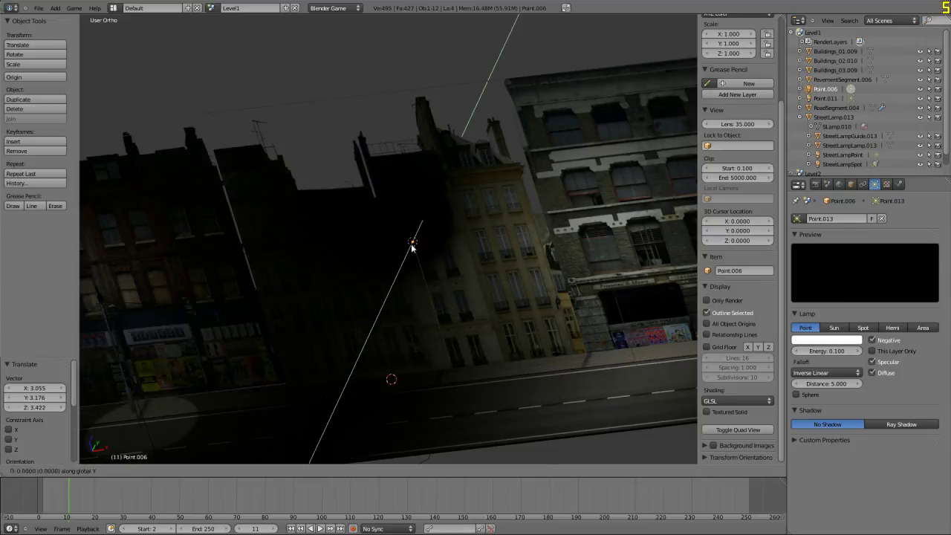
Slide the negative lamp Point.006 back along Y to 12.396
click(365, 366)
middle_drag(365, 365, 448, 312)
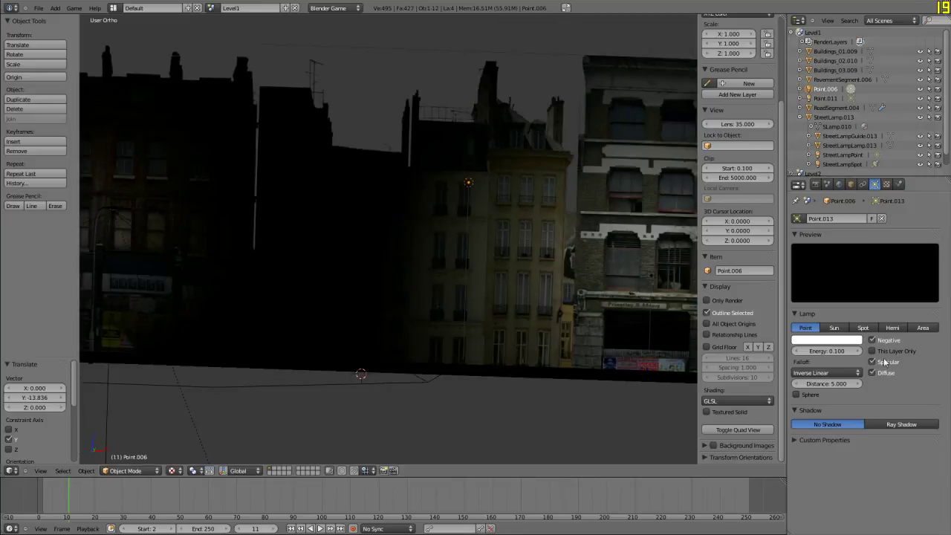
middle_drag(516, 265, 306, 301)
key(g)
key(y)
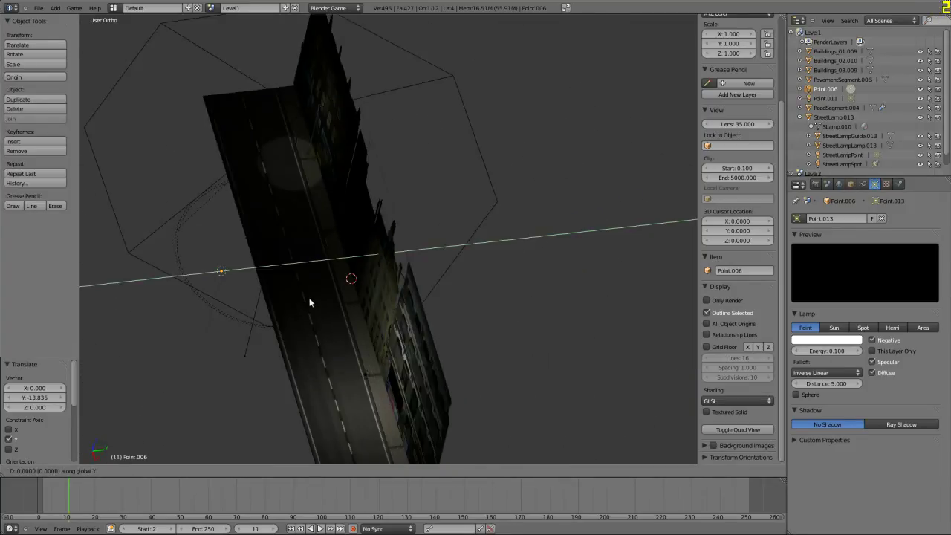
click(446, 302)
middle_drag(445, 301, 518, 265)
middle_drag(483, 281, 374, 225)
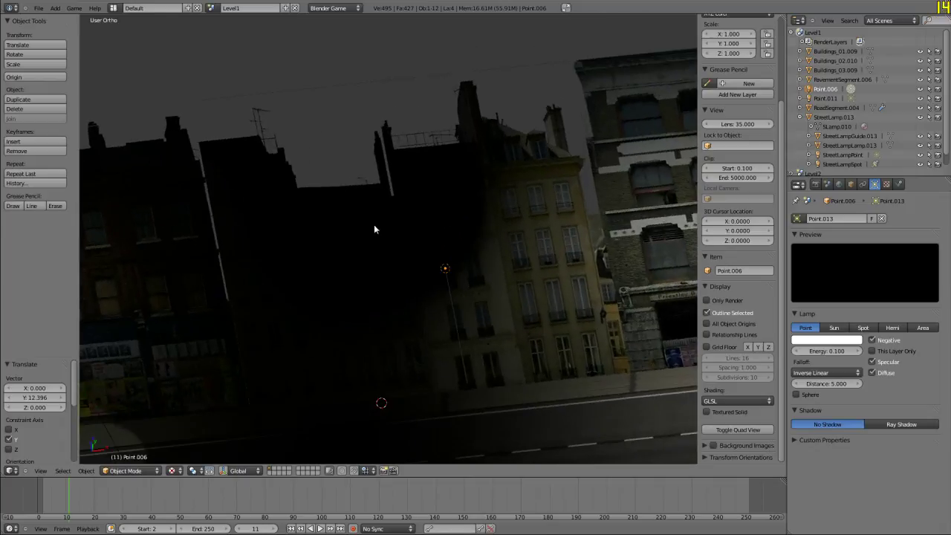
Lower the negative lamp's energy to 0.050 and check the dimmed facades
click(828, 350)
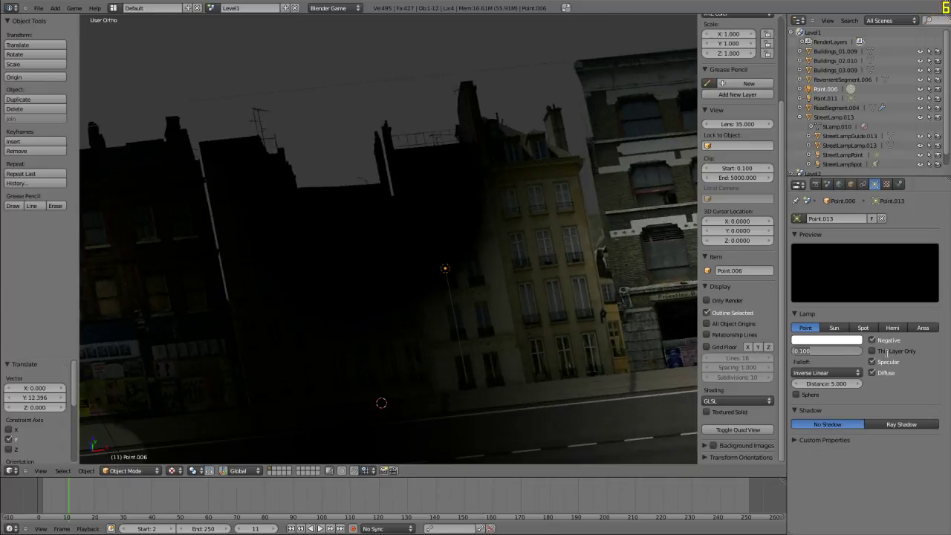
text(0.05)
key(Return)
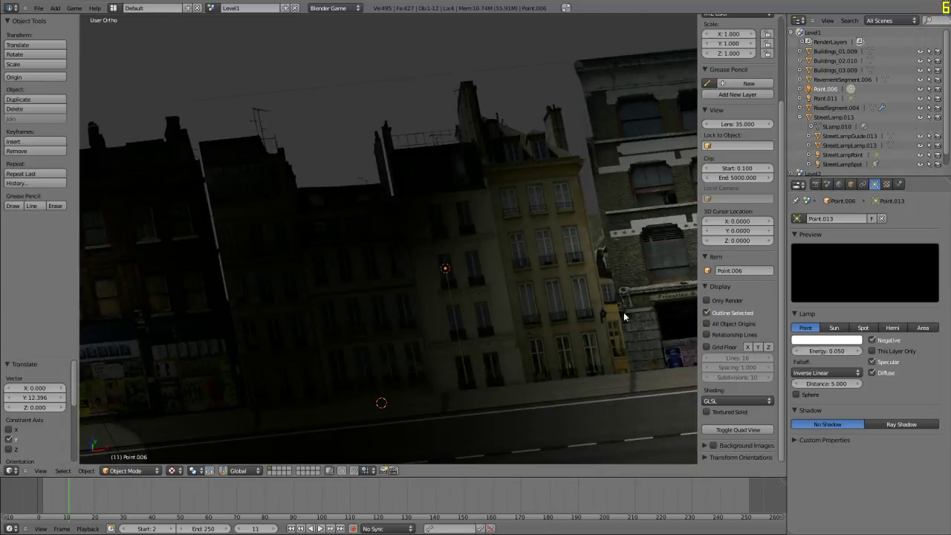
middle_drag(627, 318, 468, 340)
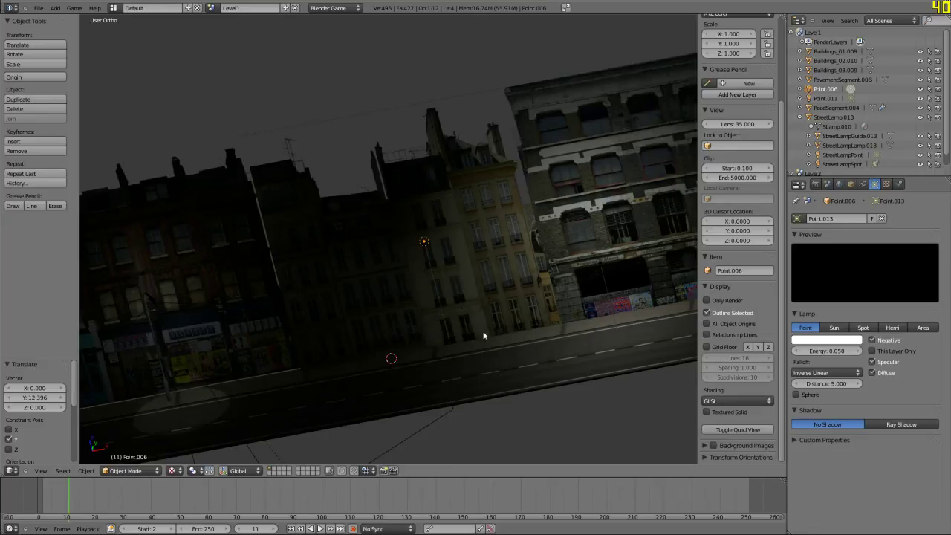
middle_drag(332, 213, 538, 251)
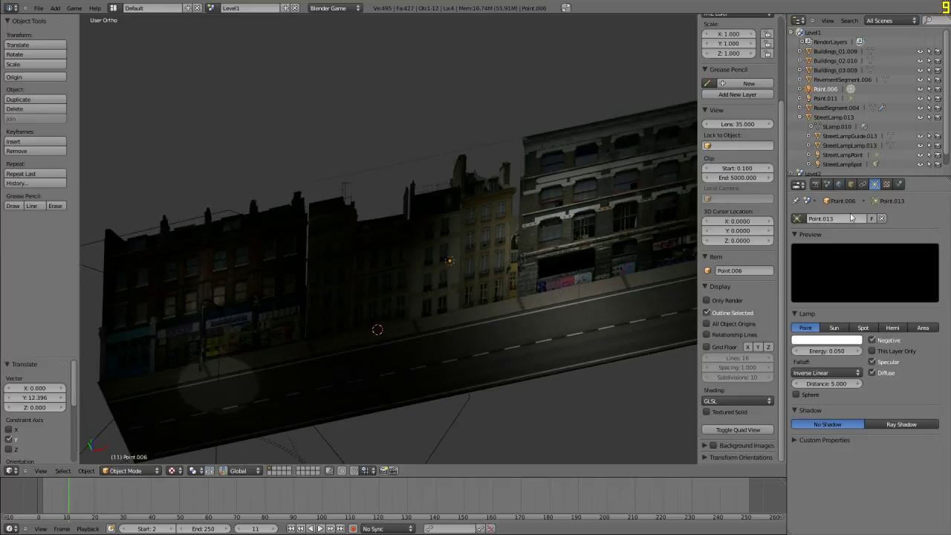
Create a new world, World.001, and set its horizon colour to black
click(815, 184)
click(839, 184)
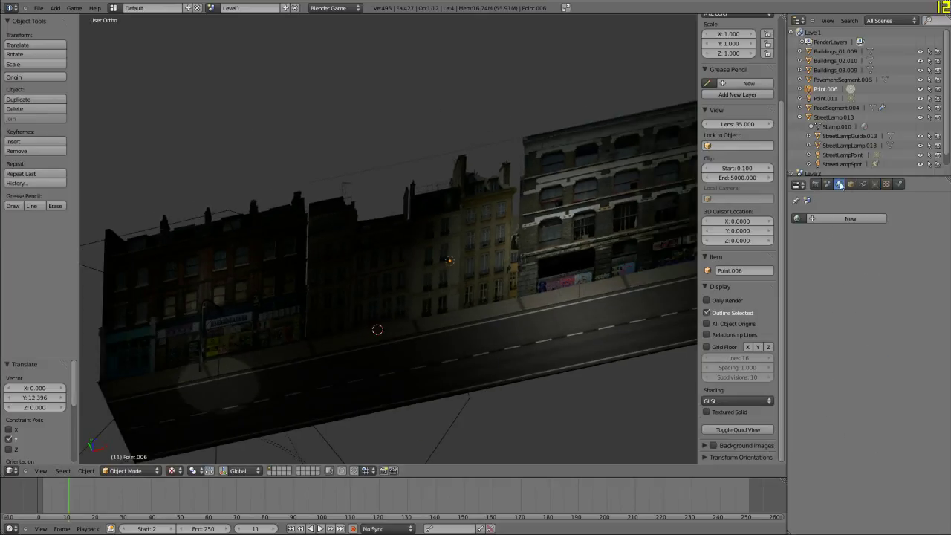
click(814, 219)
key(ctrl+z)
click(828, 218)
click(860, 258)
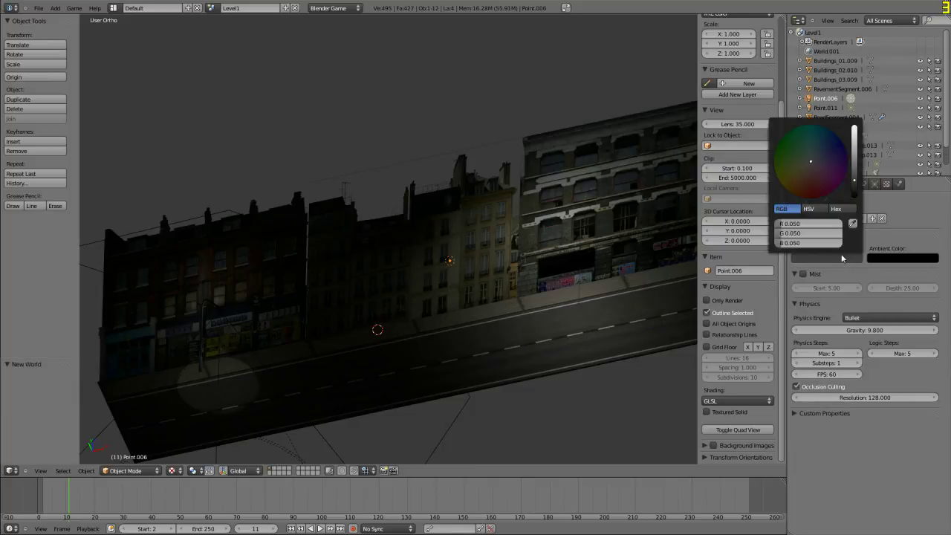
scroll(835, 178, down, 1)
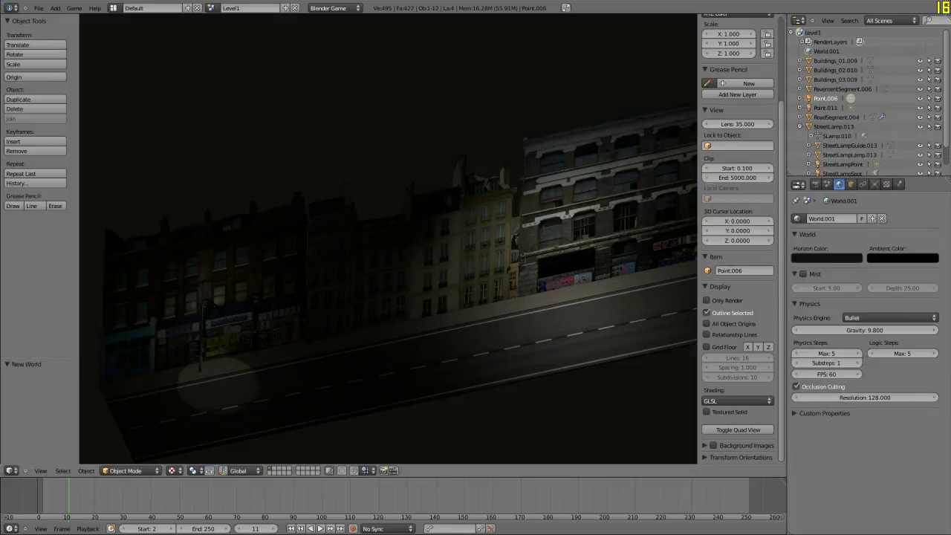
Reframe the street from front view to an angled view and bring up the Add menu
key(KP_1)
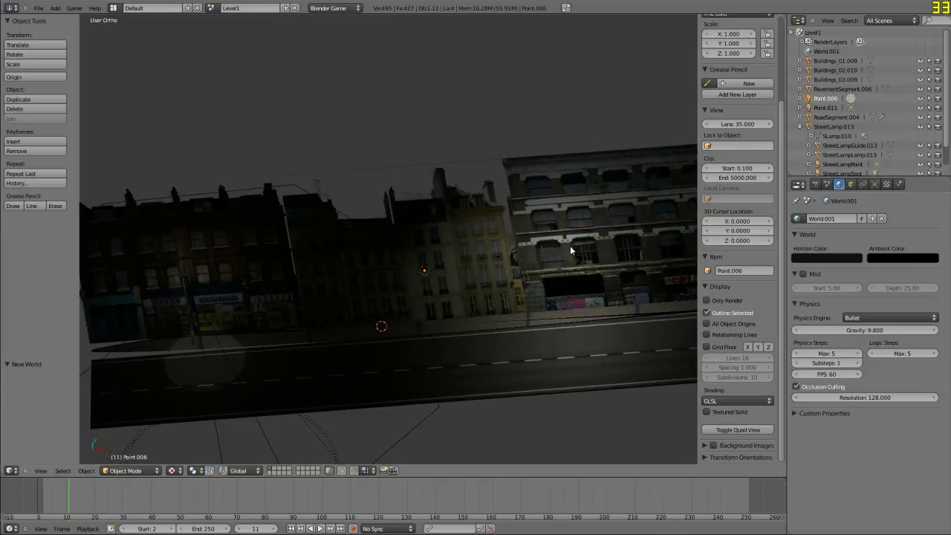
middle_drag(375, 285, 554, 255)
scroll(527, 257, up, 4)
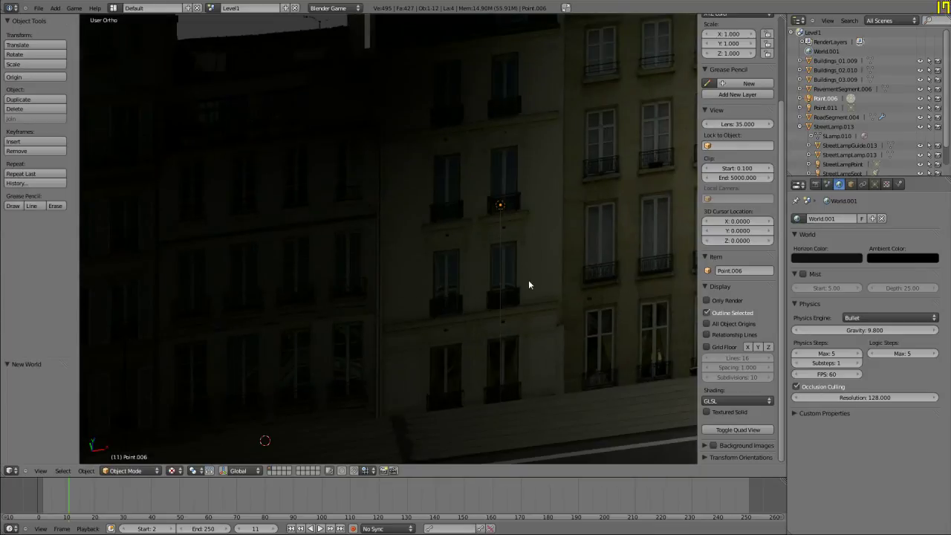
scroll(528, 279, down, 2)
key(shift+a)
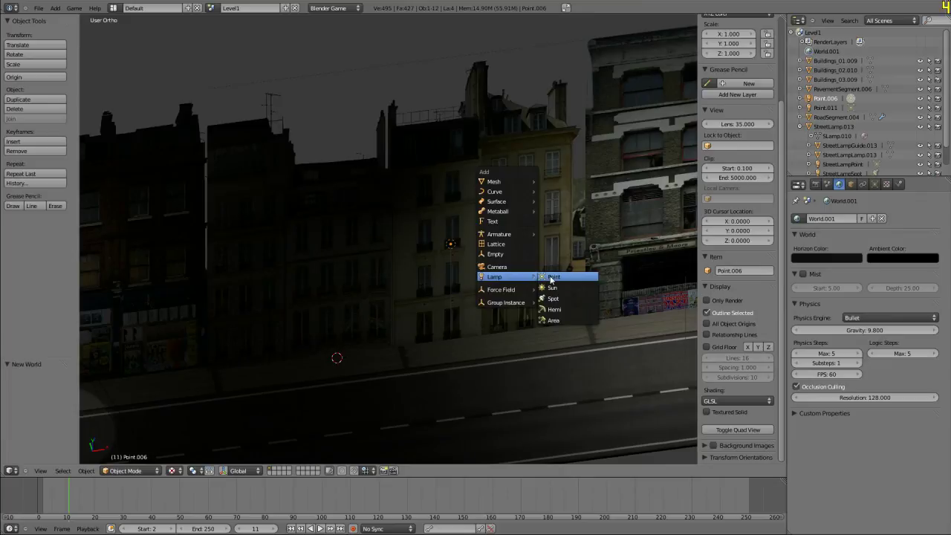
Add a point lamp with a pale yellow colour and energy 0.790
click(551, 279)
scroll(468, 303, down, 1)
middle_drag(468, 303, 549, 302)
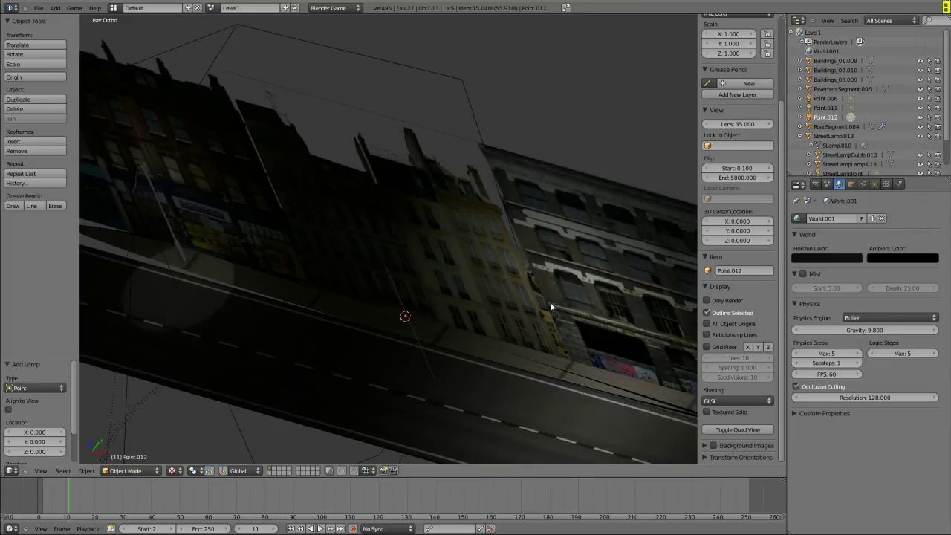
click(874, 184)
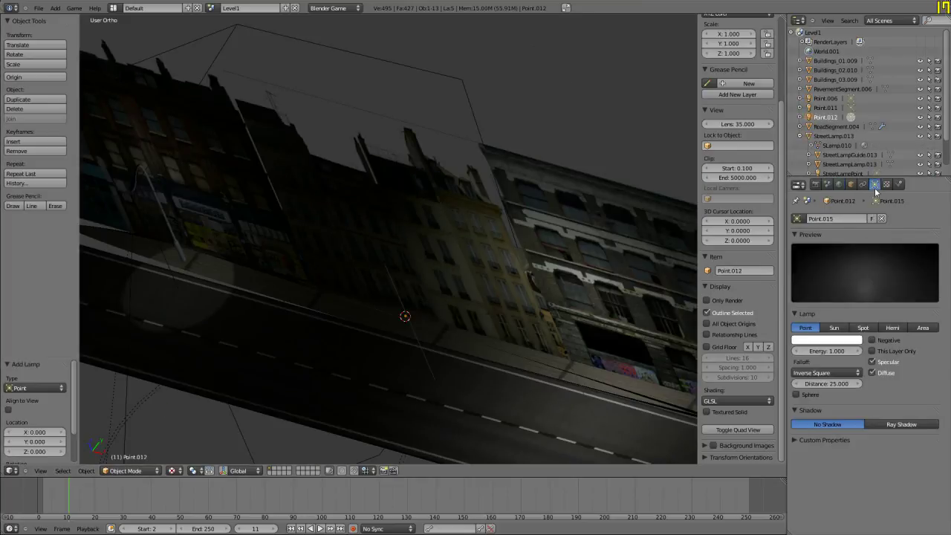
click(817, 343)
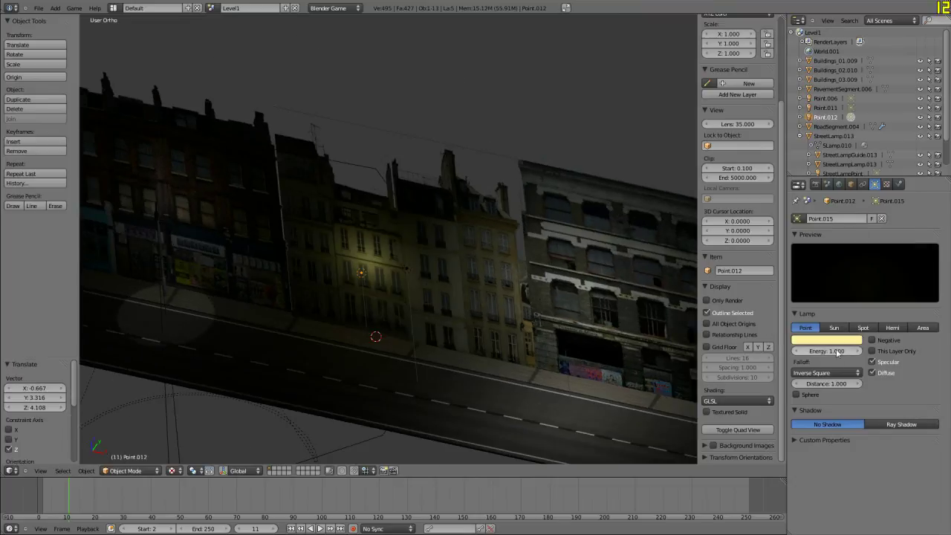
drag(837, 353, 820, 353)
middle_drag(298, 319, 364, 238)
scroll(360, 280, up, 4)
Set the lamp's falloff distance to 0.250, leaving the Sphere limit off
click(828, 384)
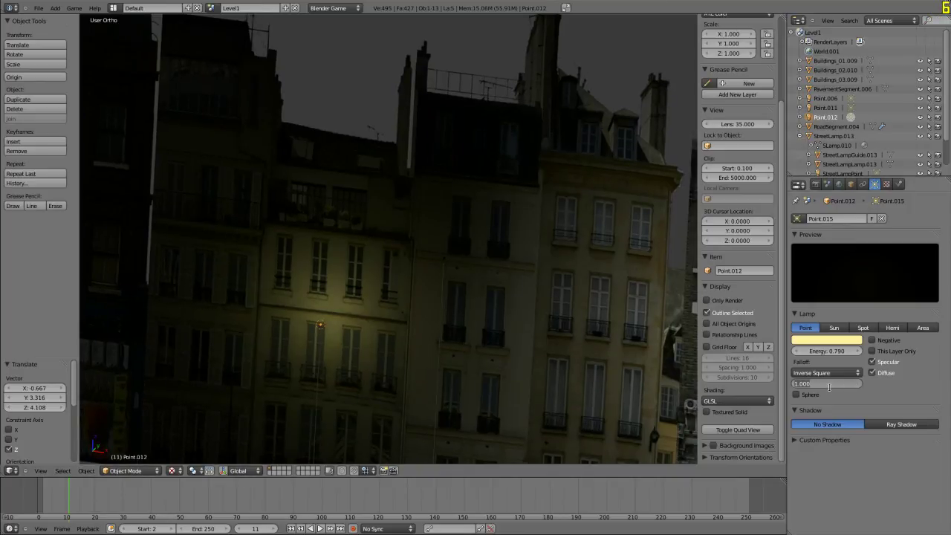
text(0.65)
key(Return)
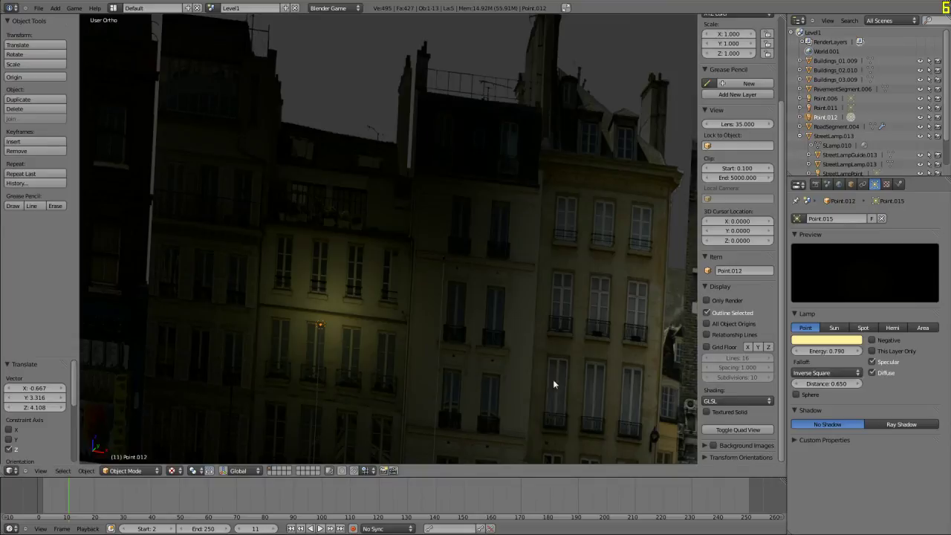
click(803, 395)
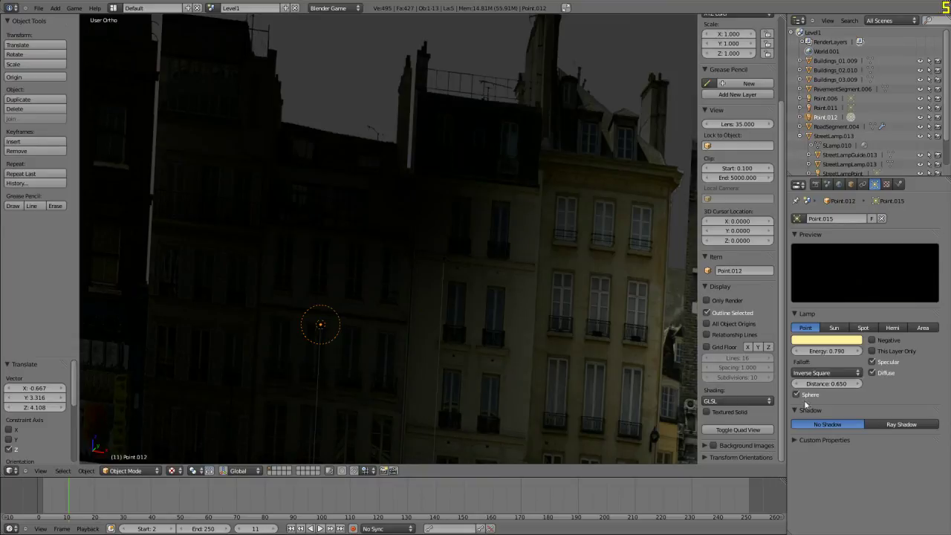
click(806, 396)
click(860, 384)
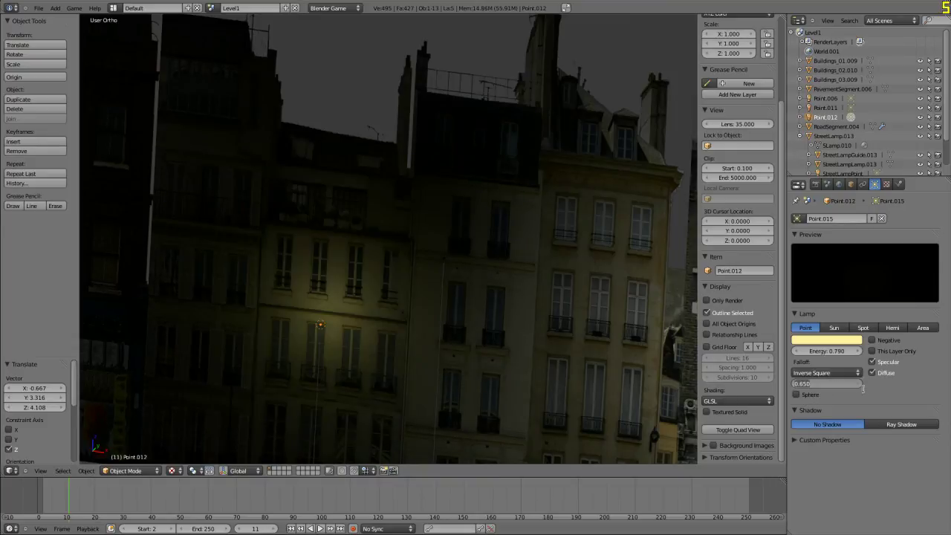
text(0.25)
key(Return)
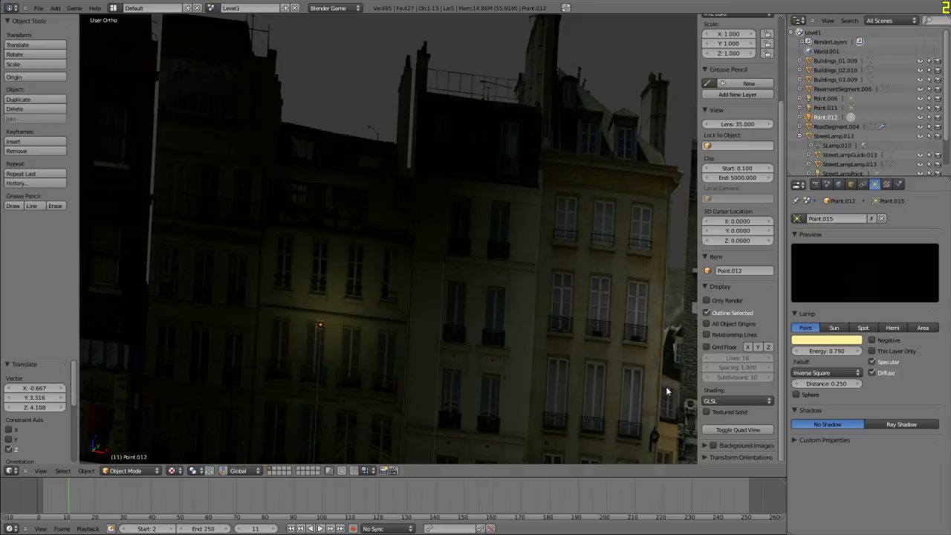
Place Point.012 beside a building window, deselect all, and orbit to a level front-on street view
key(g)
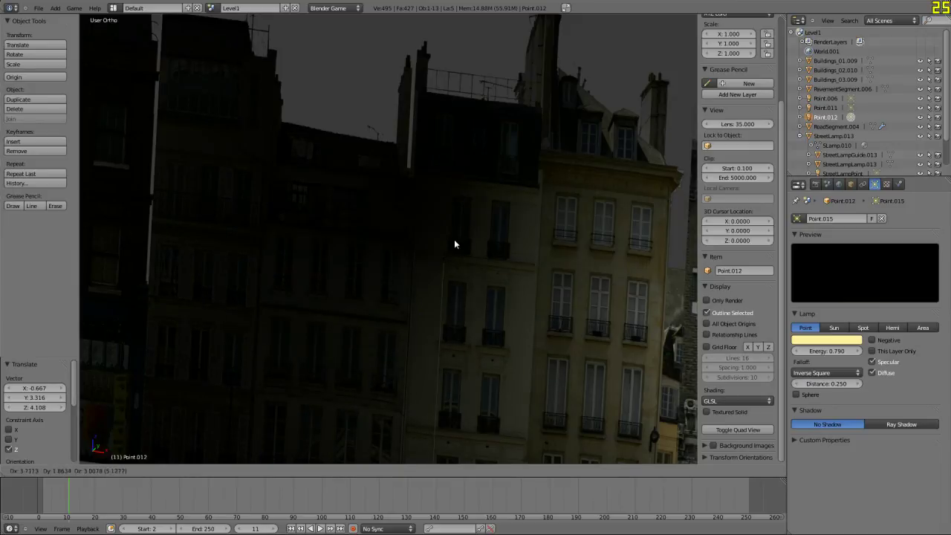
click(406, 293)
key(a)
middle_drag(407, 293, 433, 231)
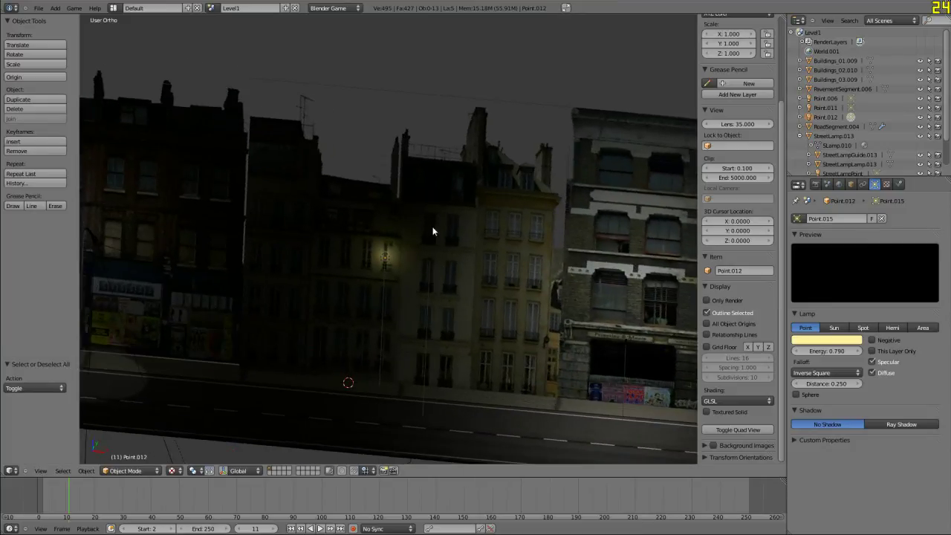
middle_drag(414, 271, 367, 225)
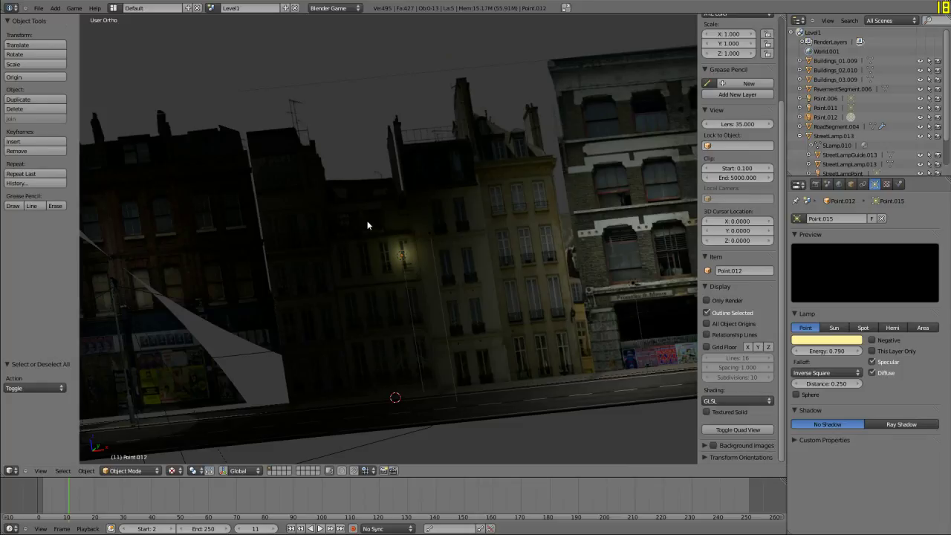
middle_drag(367, 225, 426, 257)
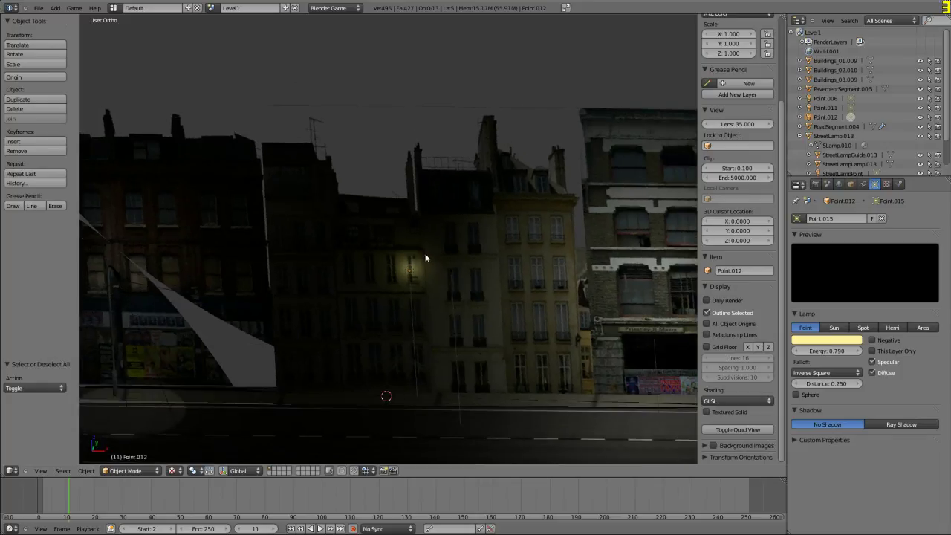
Switch to the Level2 scene and tilt the view over its ring of buildings
click(211, 7)
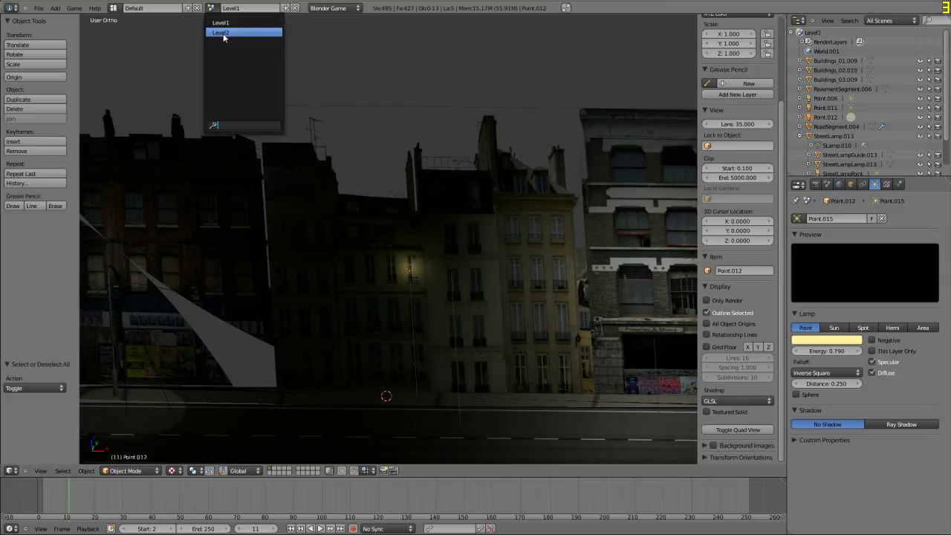
key(Return)
middle_drag(402, 89, 426, 308)
Save the blend file over the existing one
key(ctrl+s)
click(414, 290)
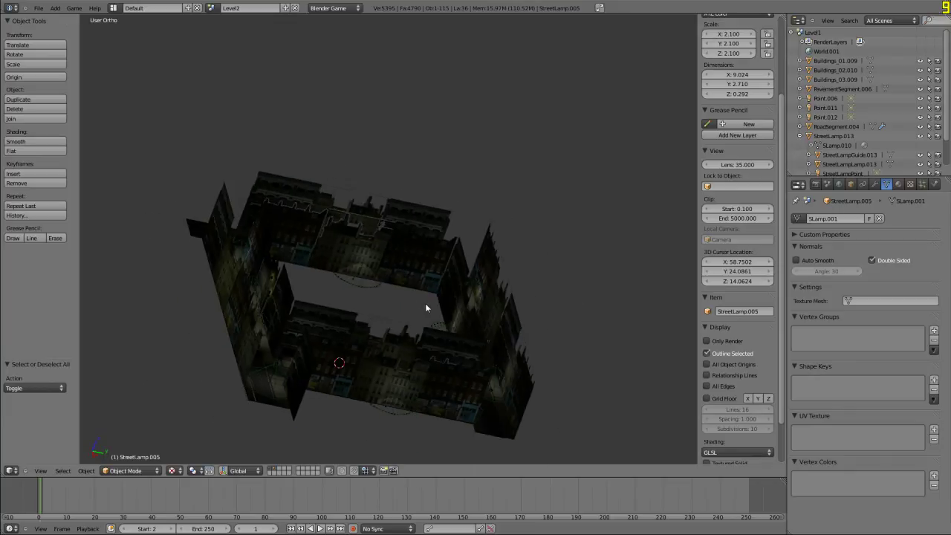
scroll(426, 306, up, 3)
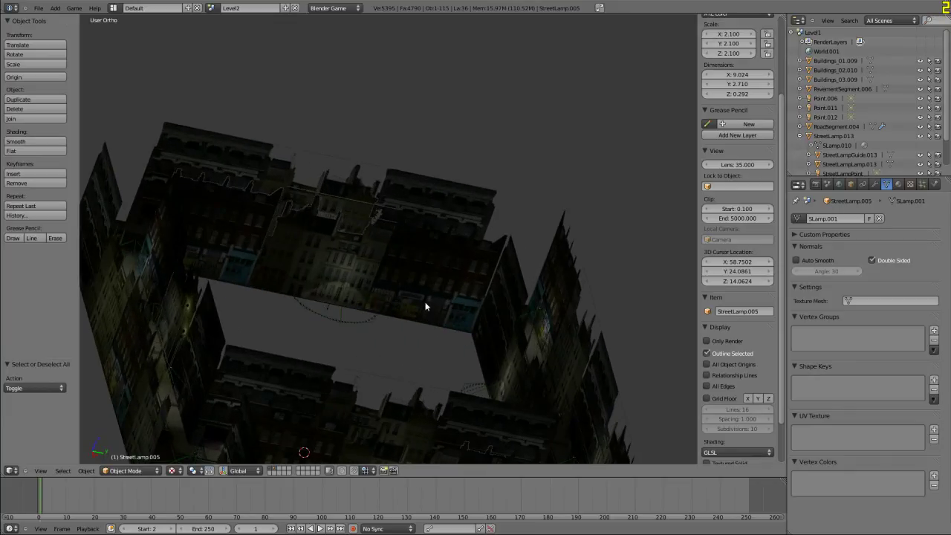